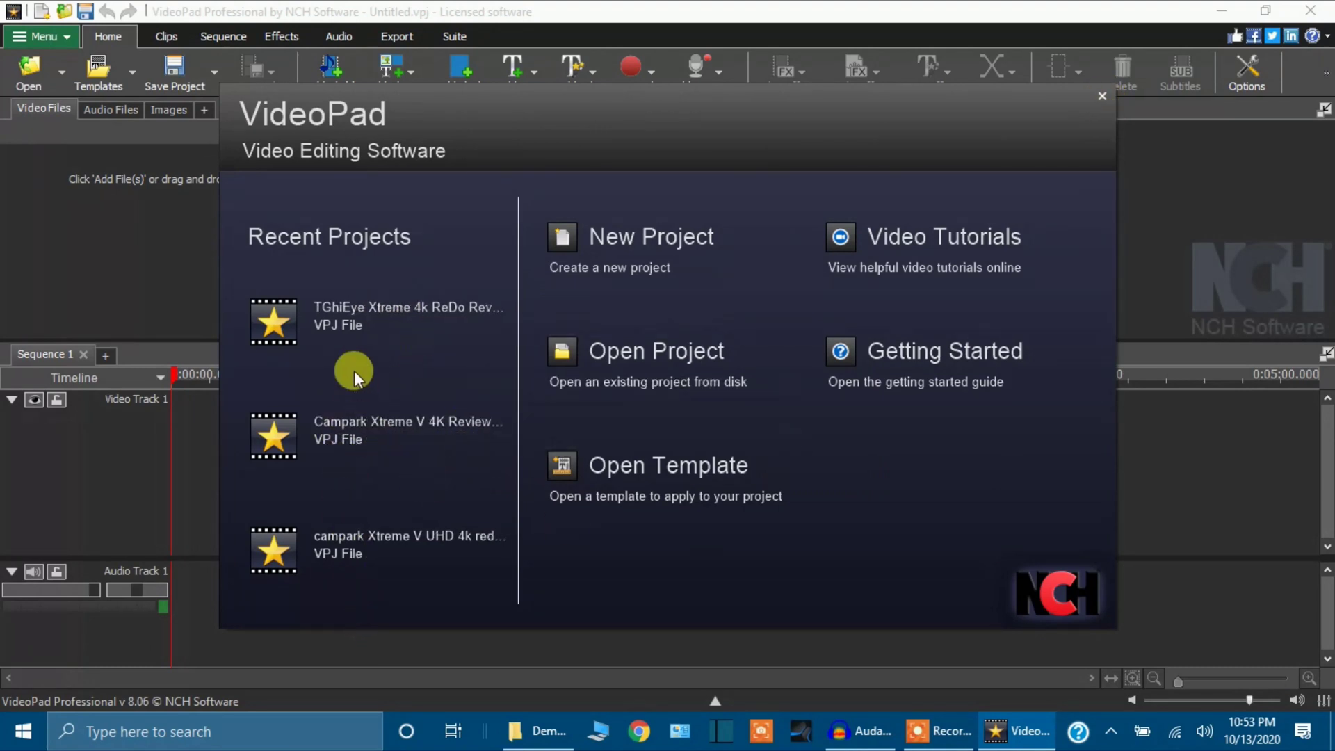
Dismiss the start dialog and import opener and test vid from the Demo vid folder into the project's video files.
click(1102, 96)
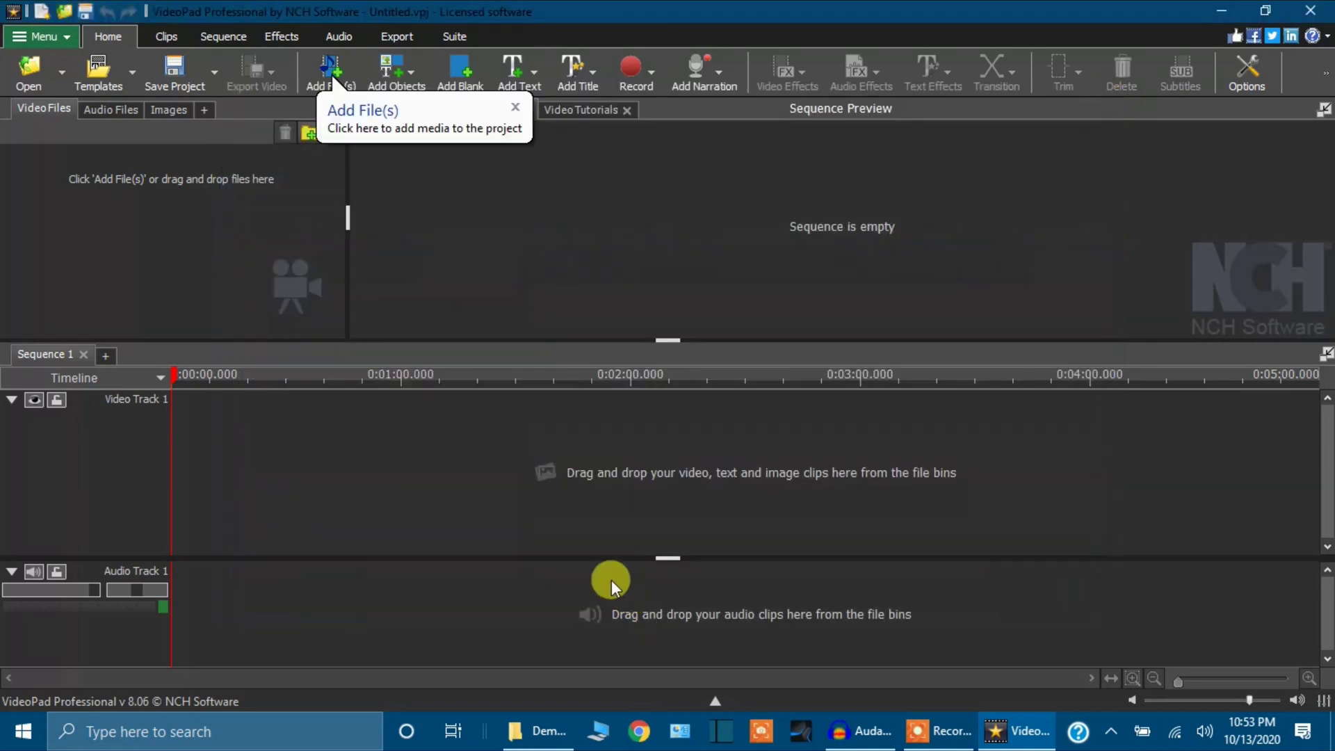
click(556, 732)
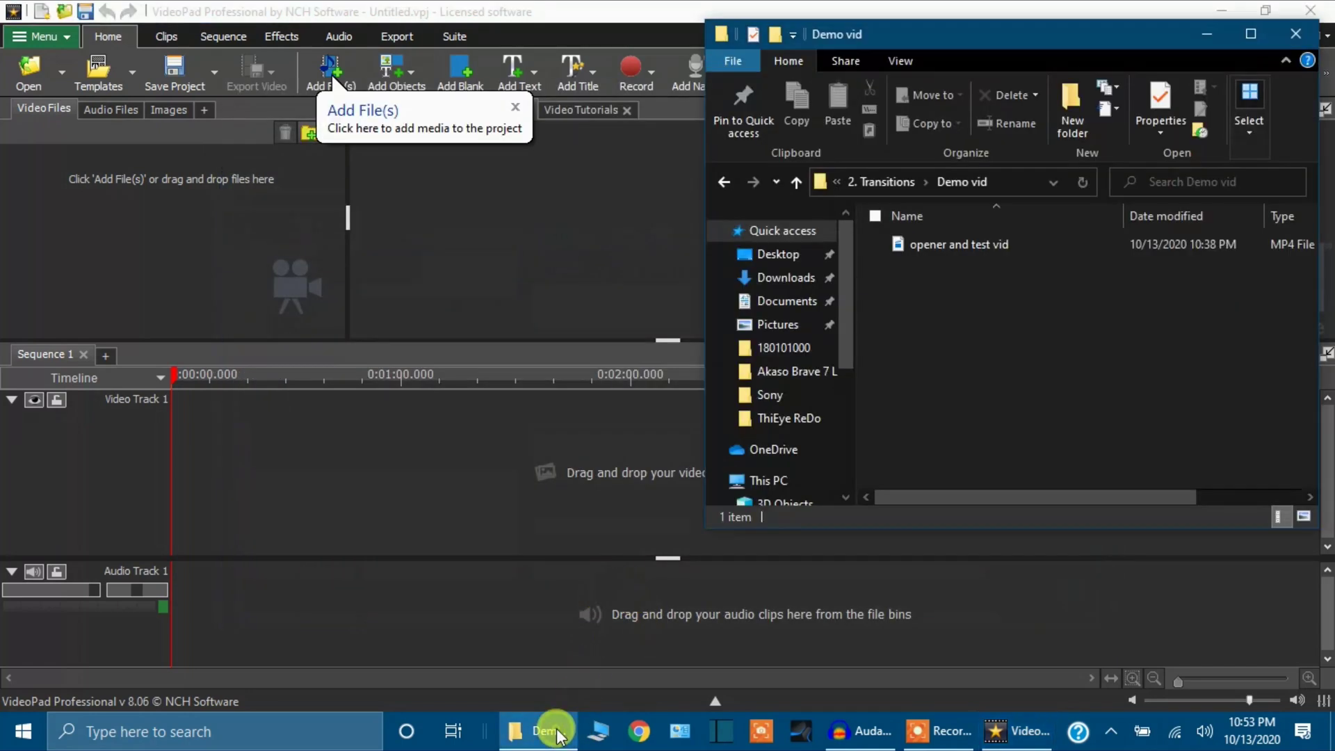
click(995, 248)
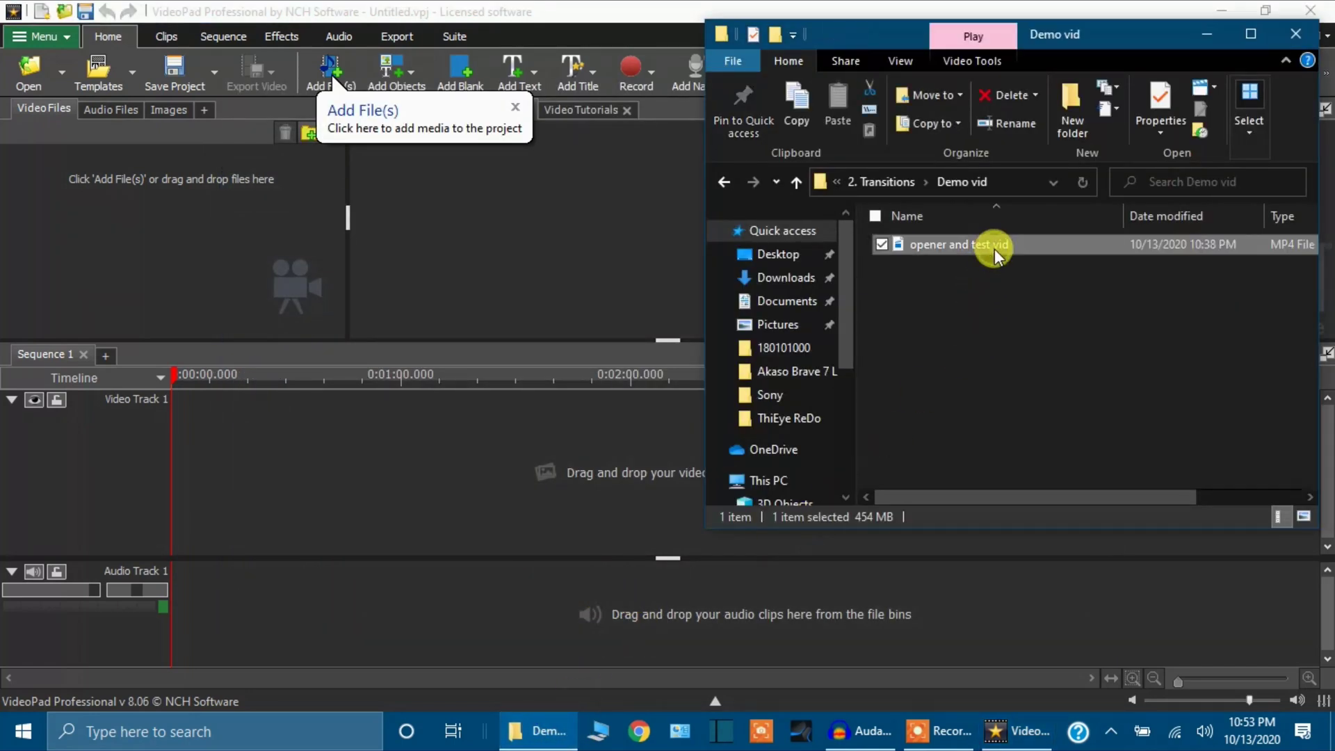
drag(1013, 245, 96, 265)
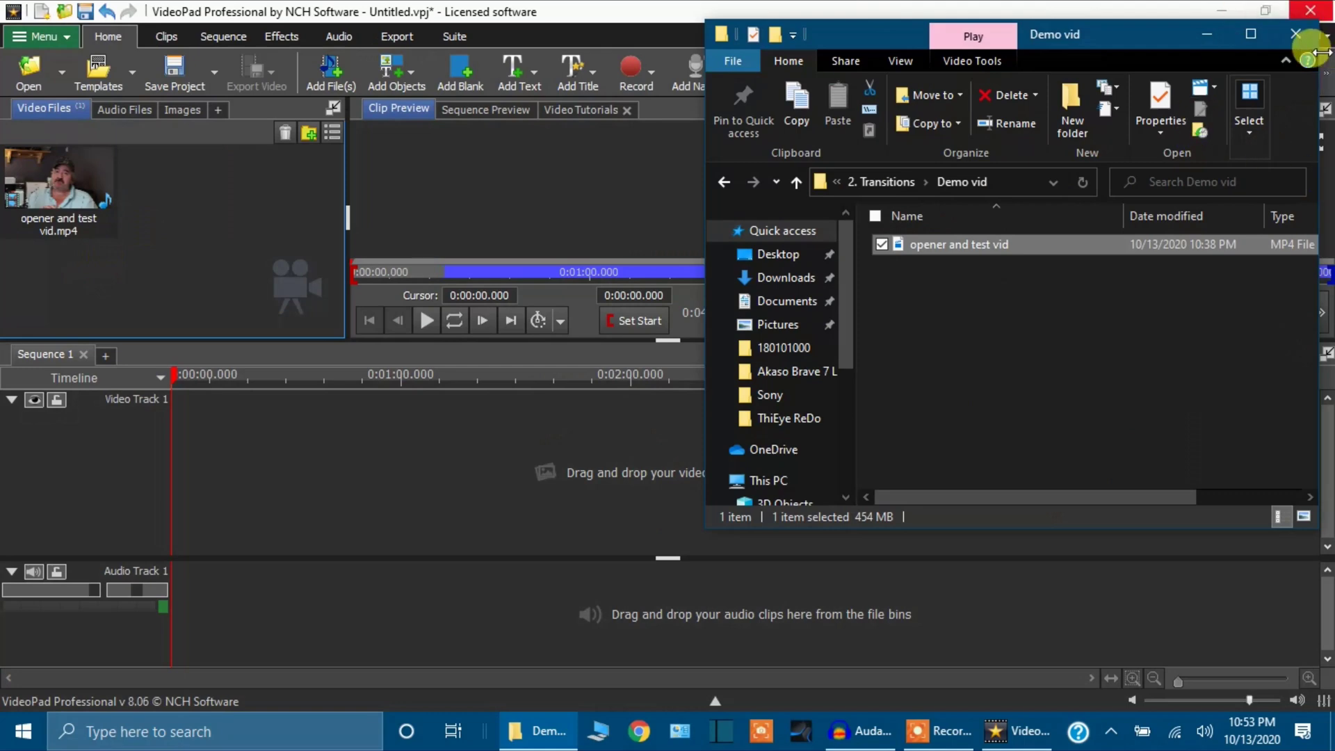
click(1296, 36)
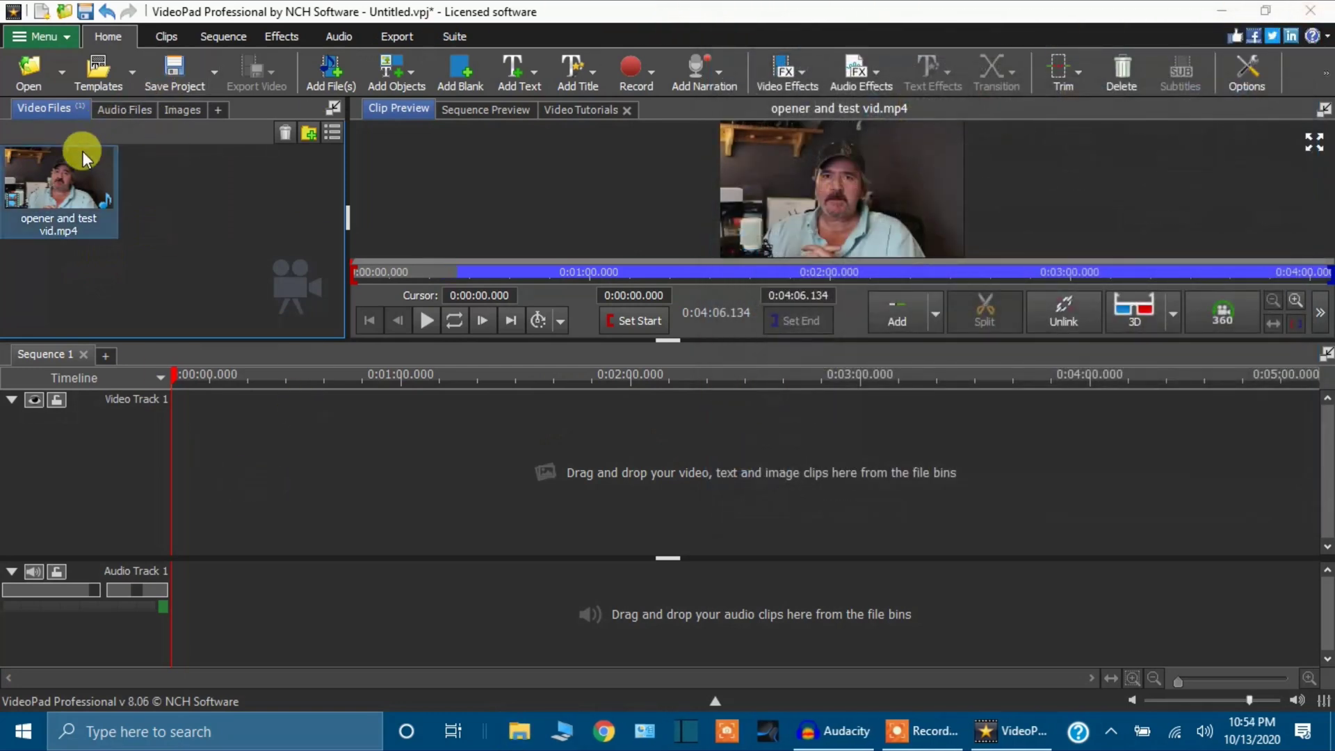
Place opener and test vid.mp4 at the start of Video Track 1 and enlarge the preview area above the timeline.
drag(78, 172, 232, 469)
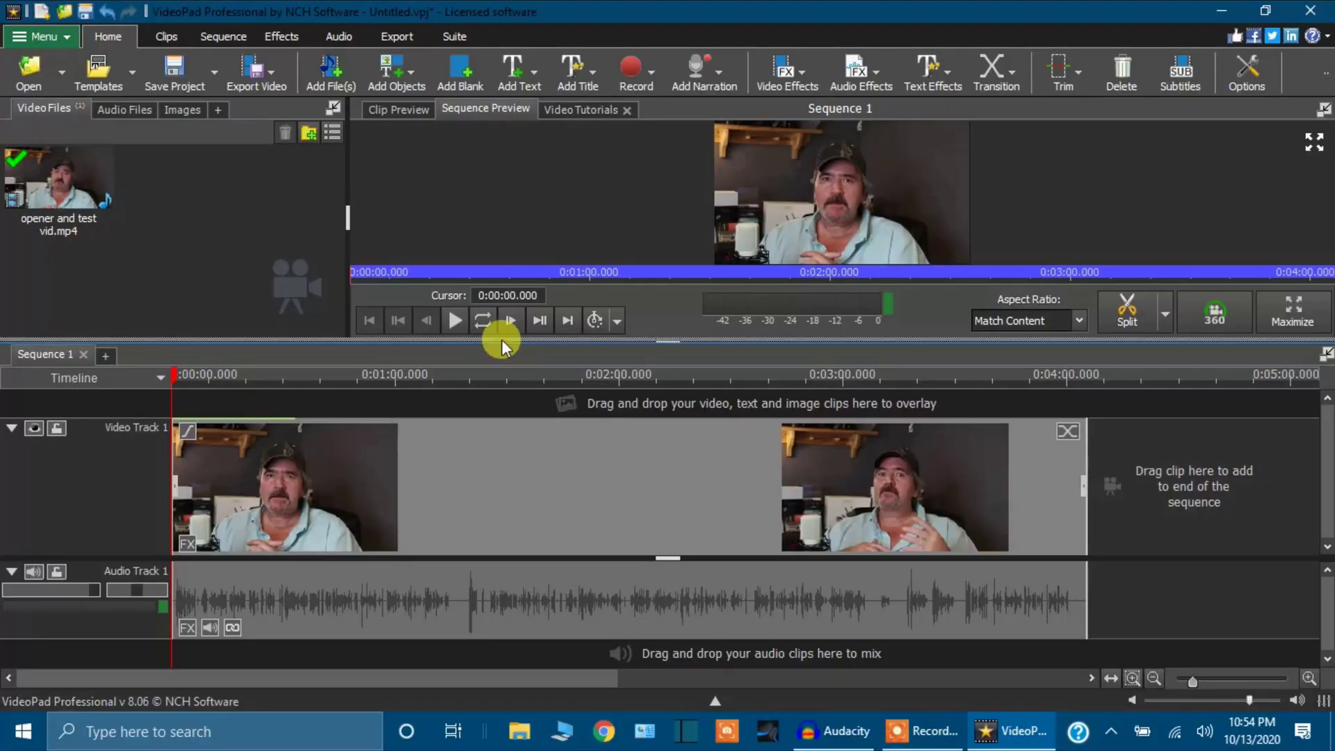
drag(502, 339, 502, 447)
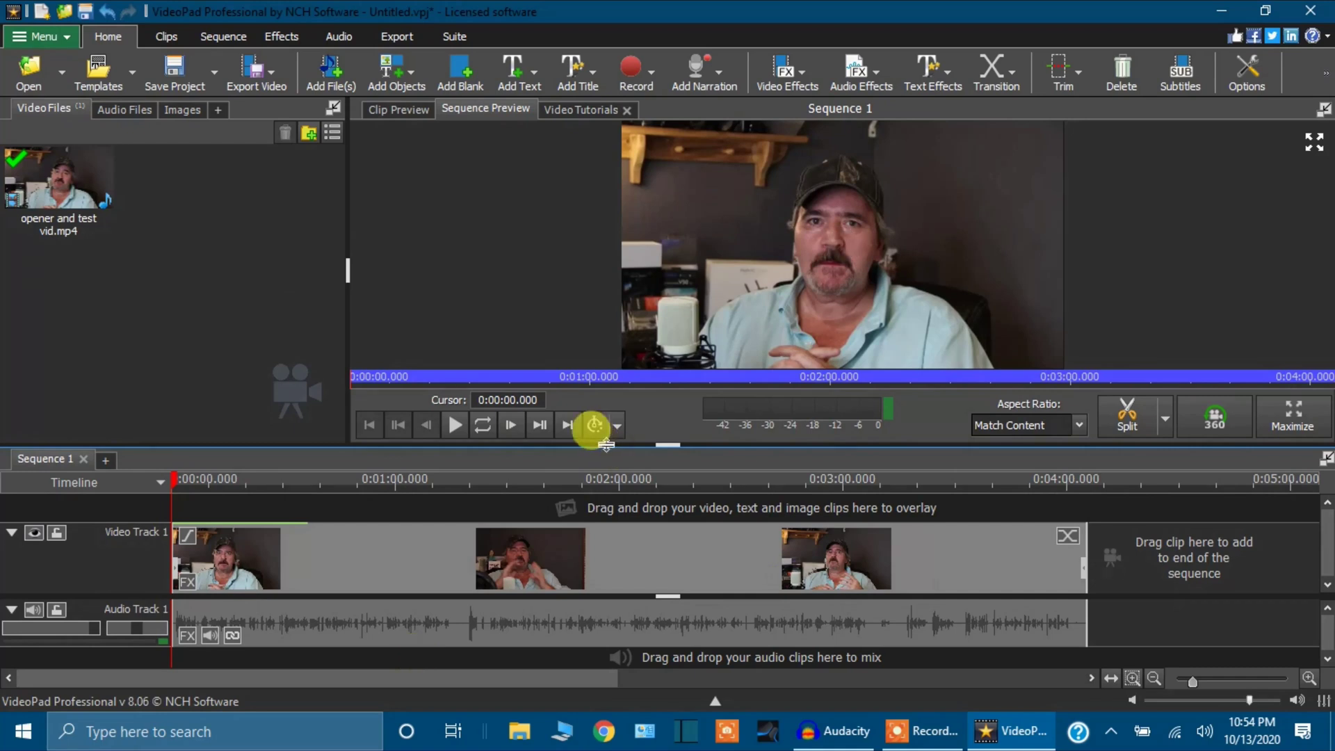
drag(606, 445, 582, 269)
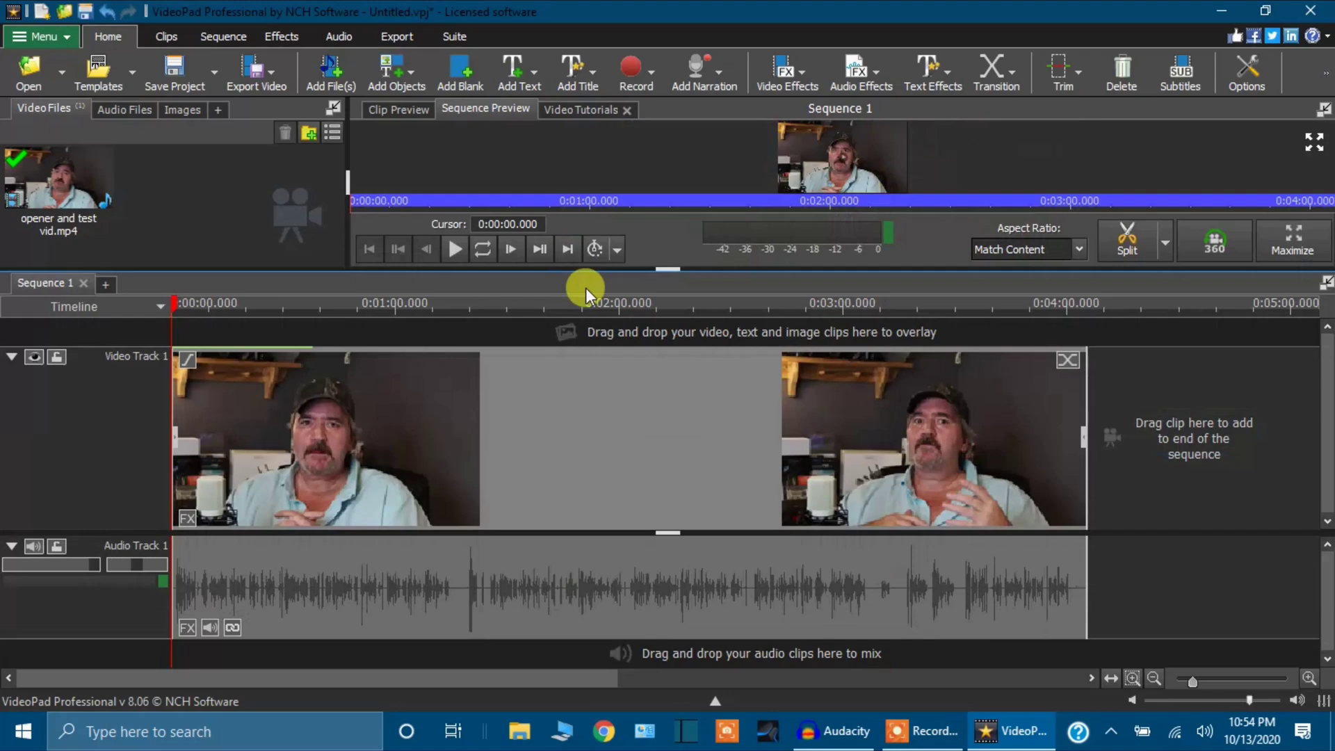
drag(577, 285, 600, 630)
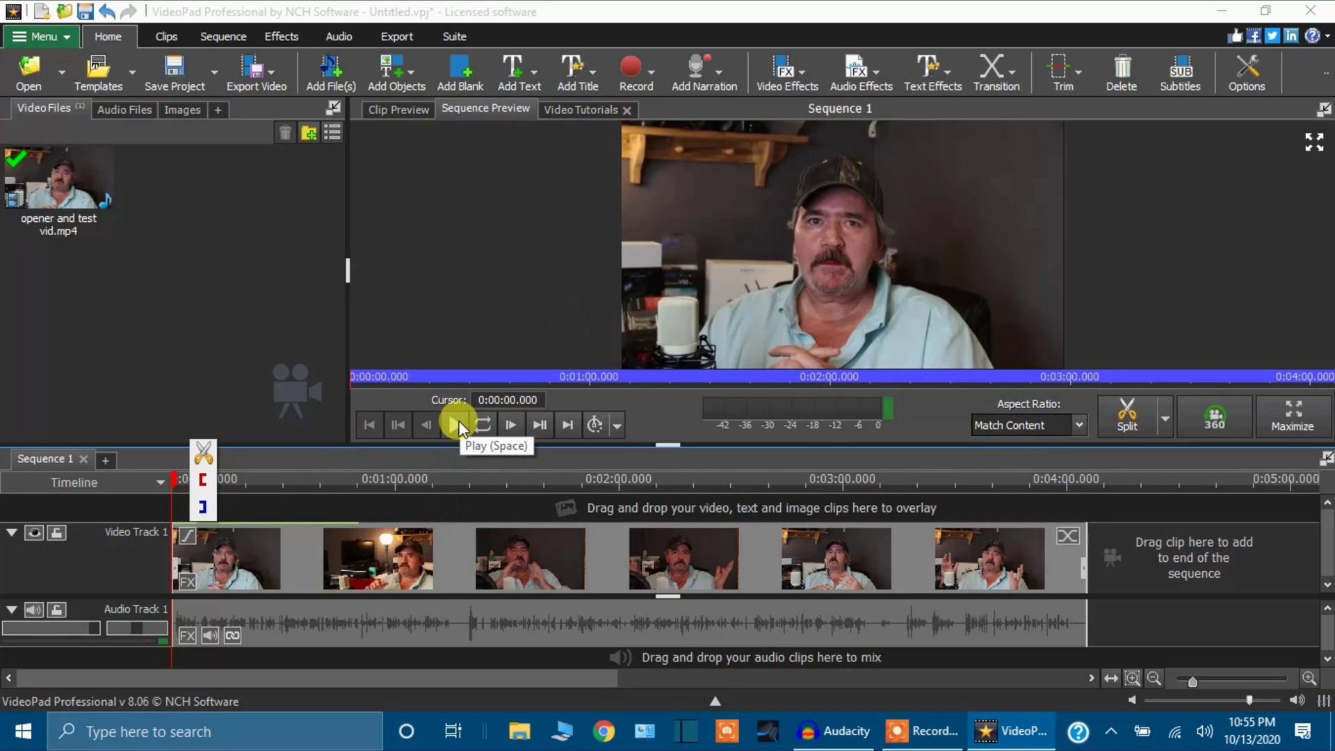
Play the opening seconds of the sequence to locate the first pause in the speech, checking the audio waveform in detail.
click(456, 424)
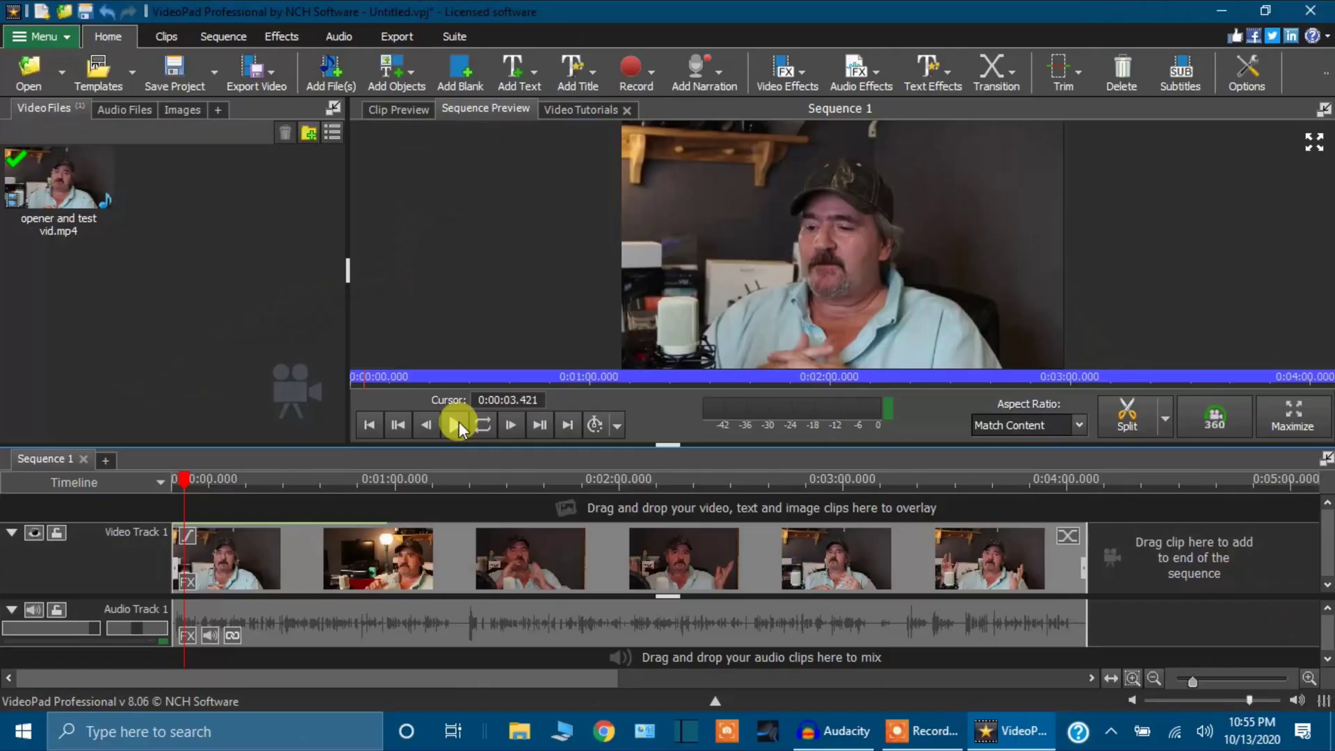
click(459, 423)
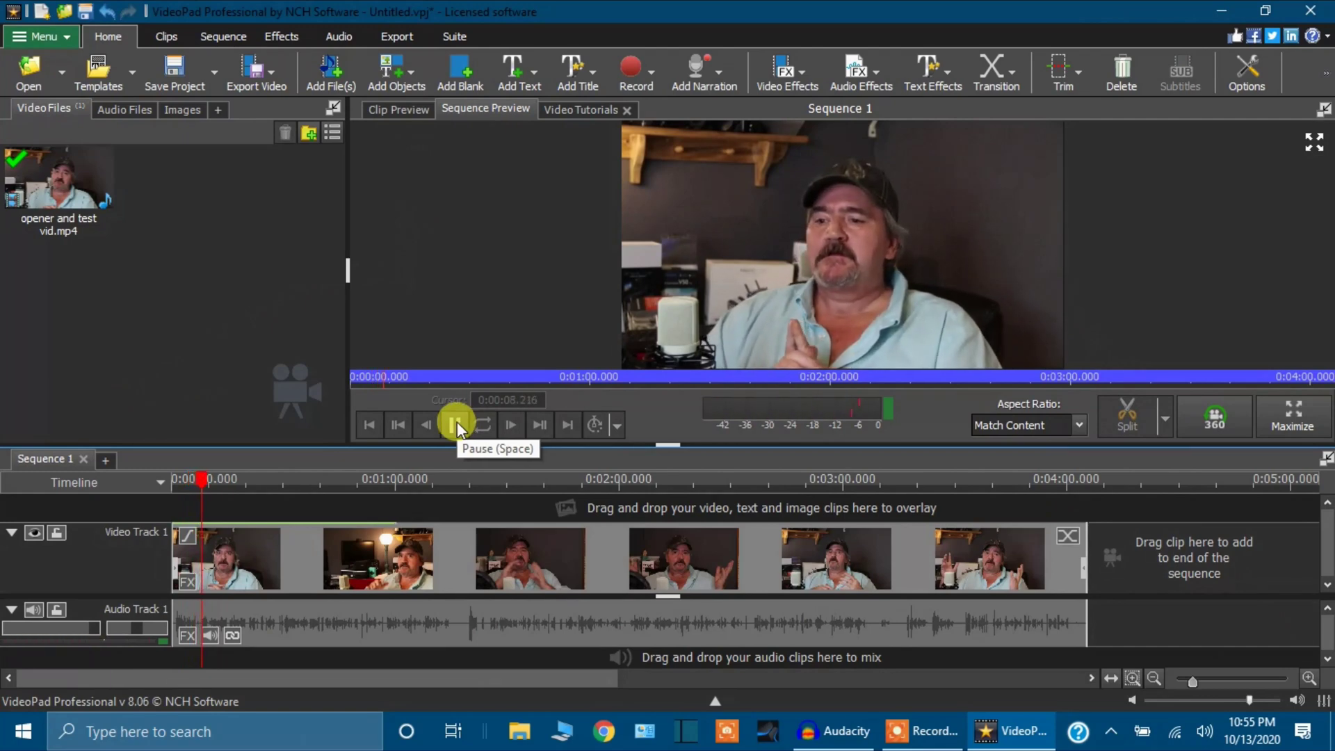
click(457, 422)
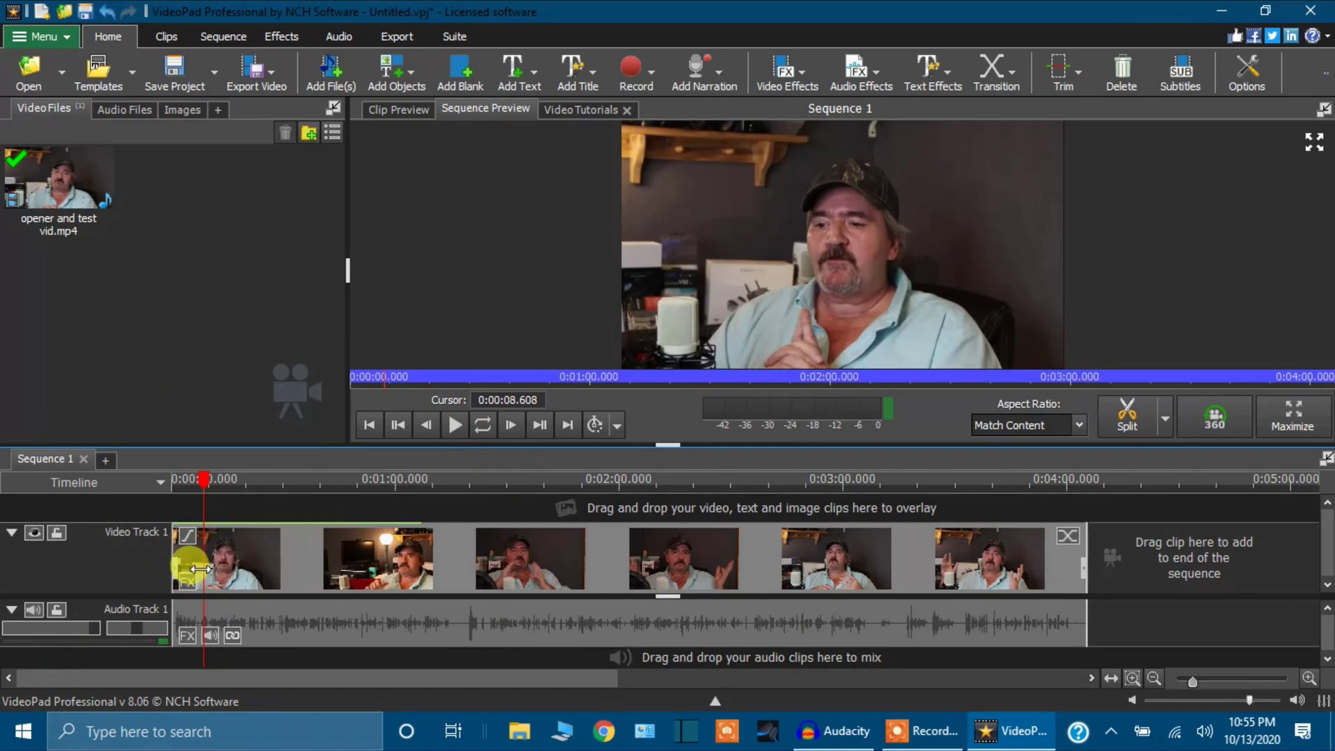
scroll(200, 569, up, 3)
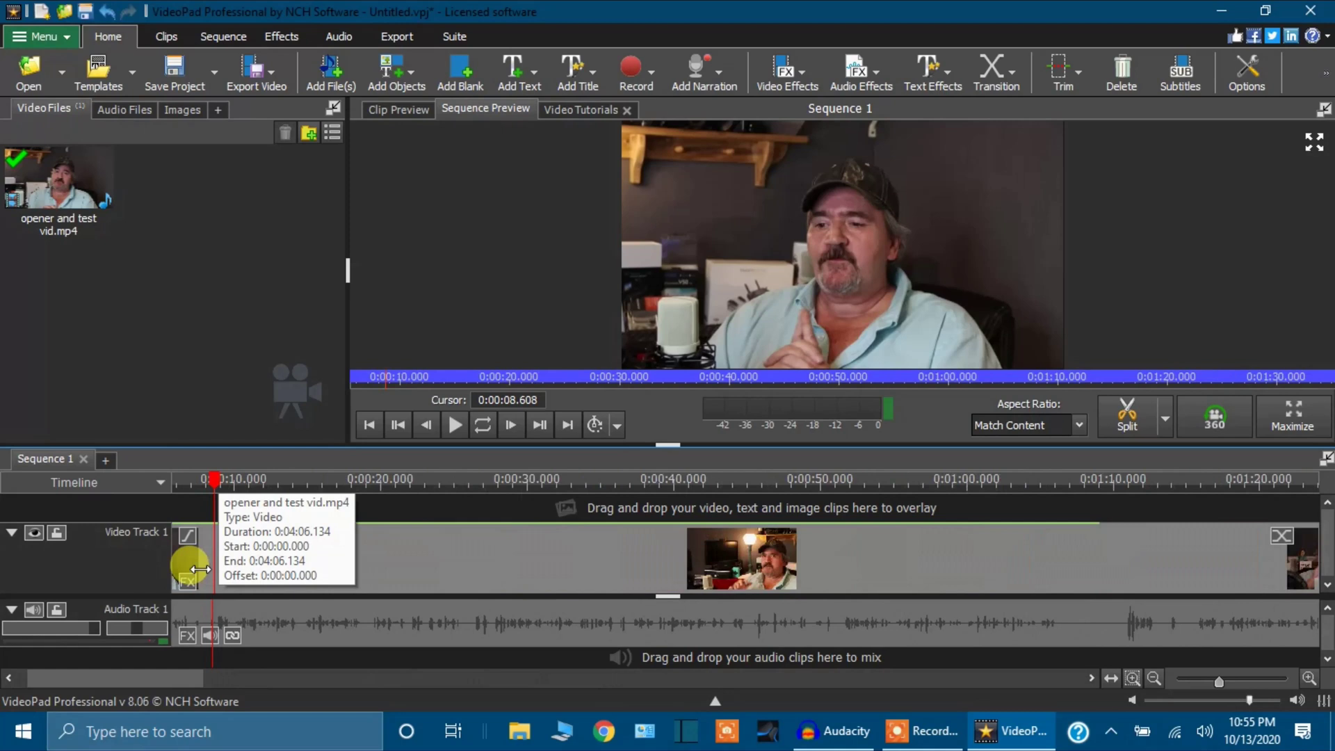
scroll(200, 569, up, 3)
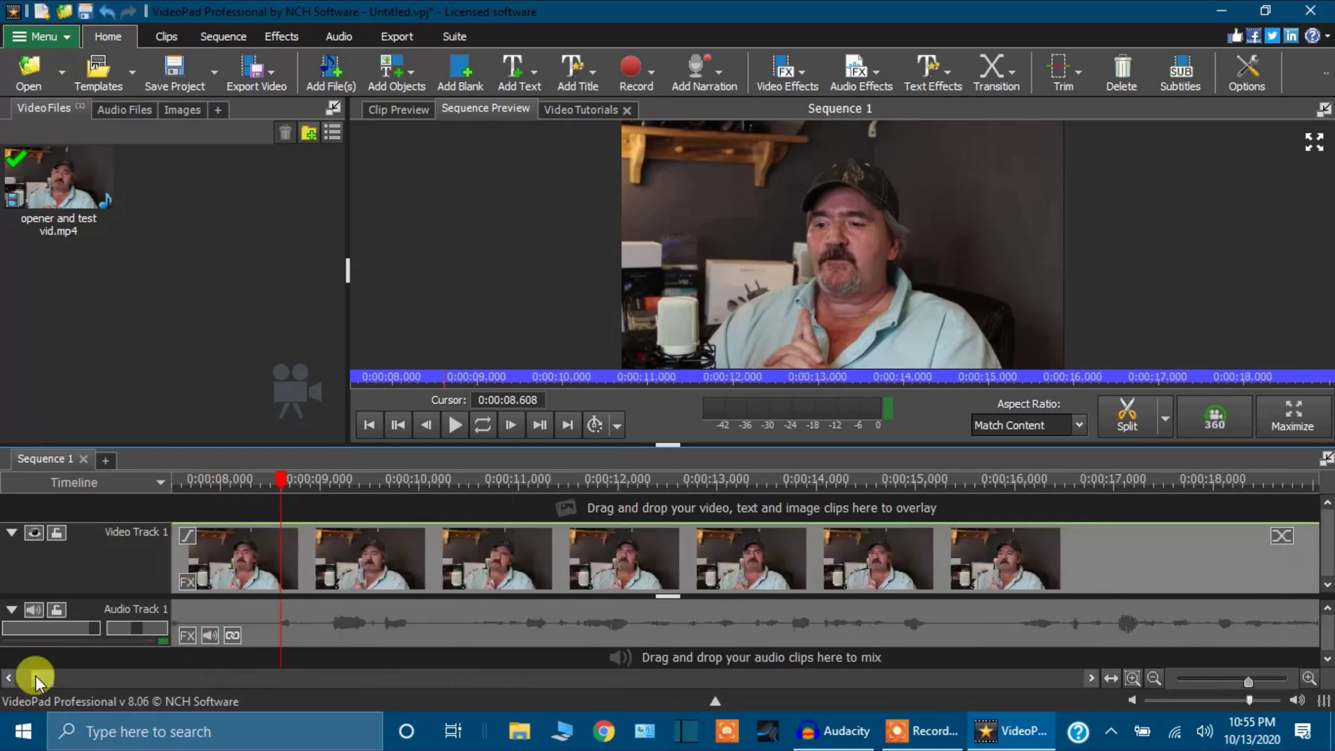
drag(35, 675, 20, 674)
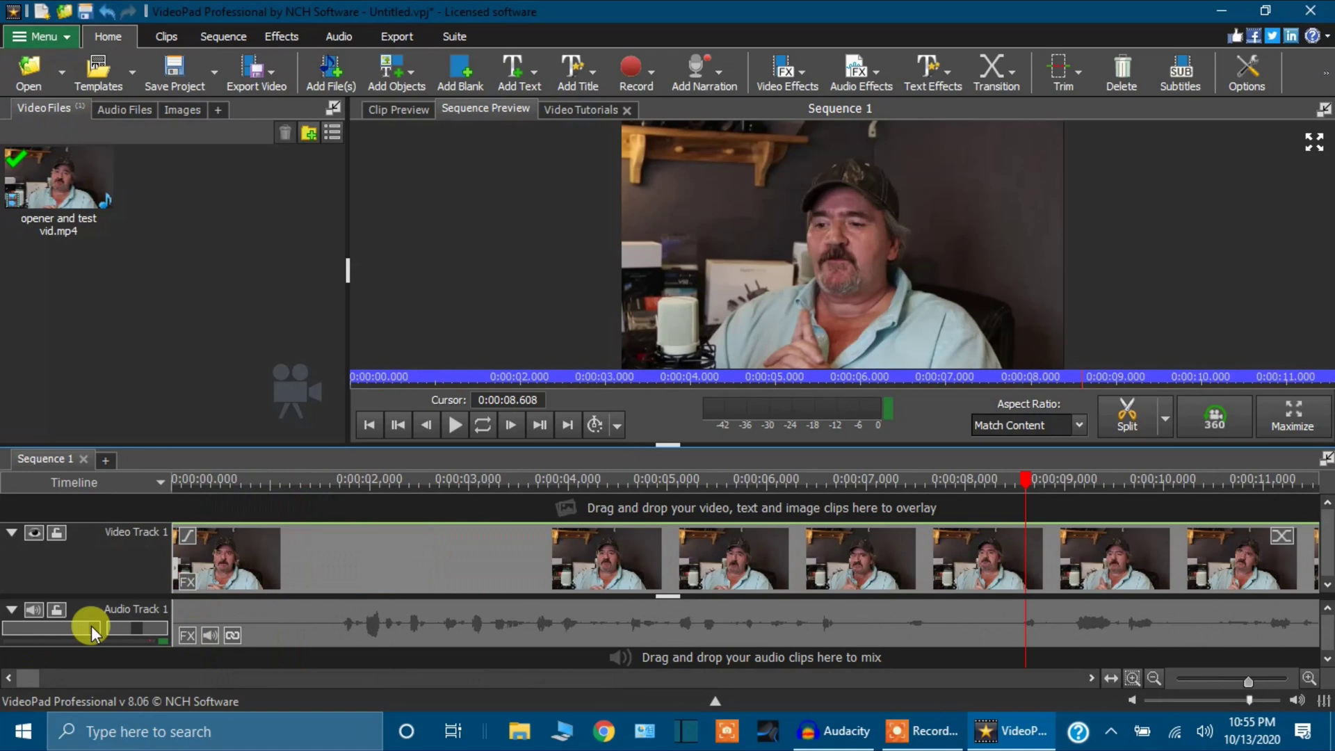
click(785, 509)
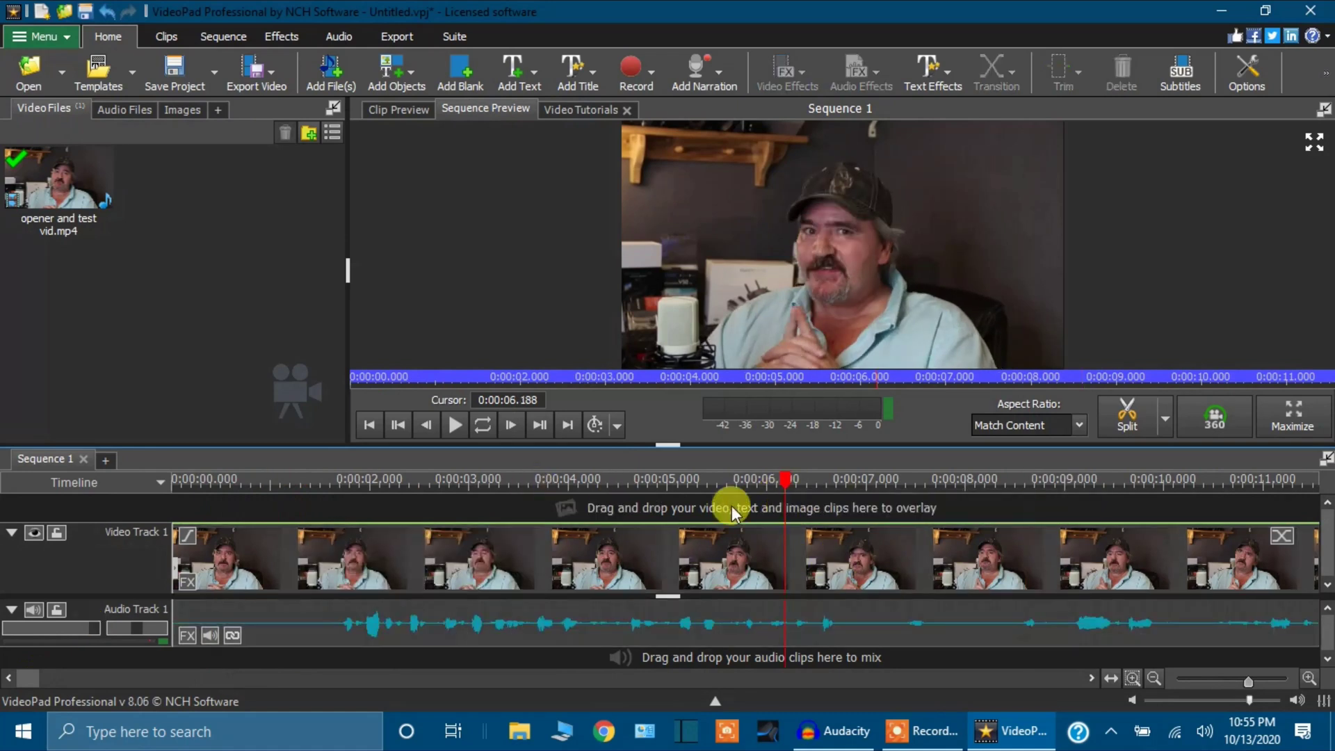
click(455, 428)
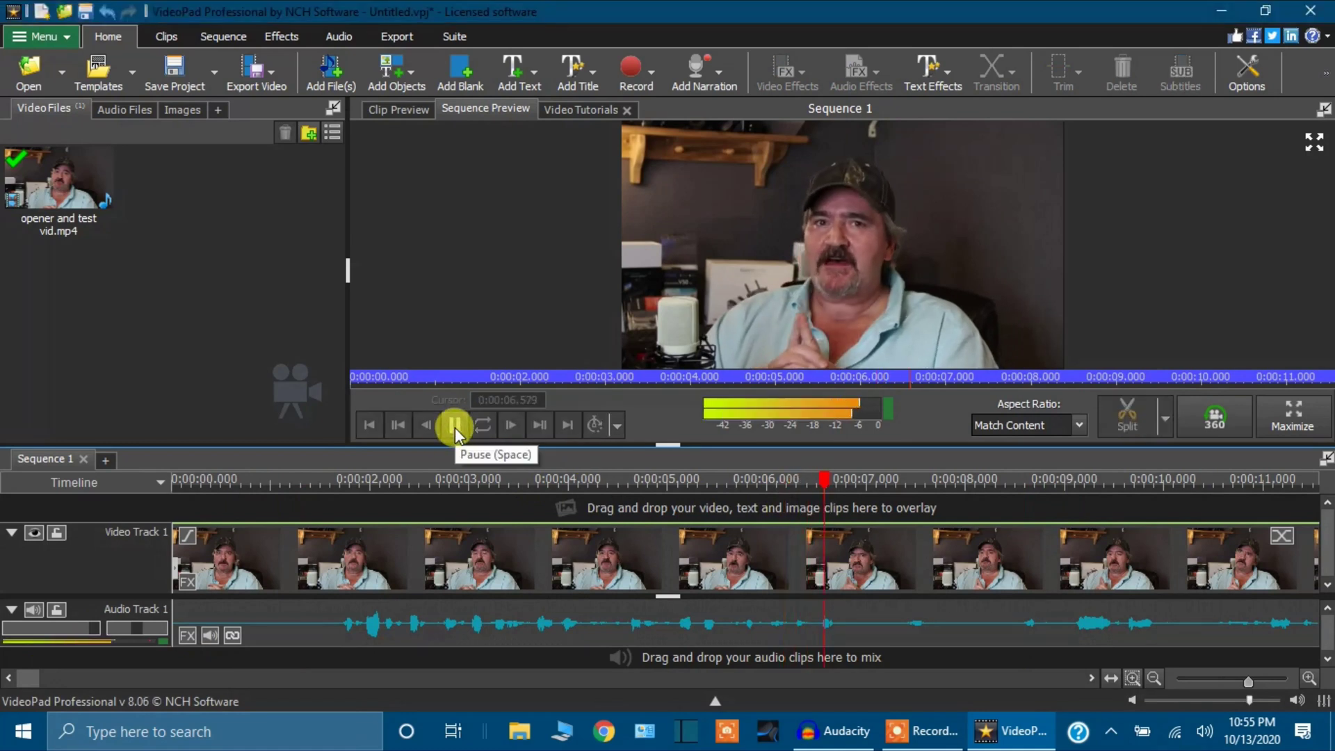
click(455, 427)
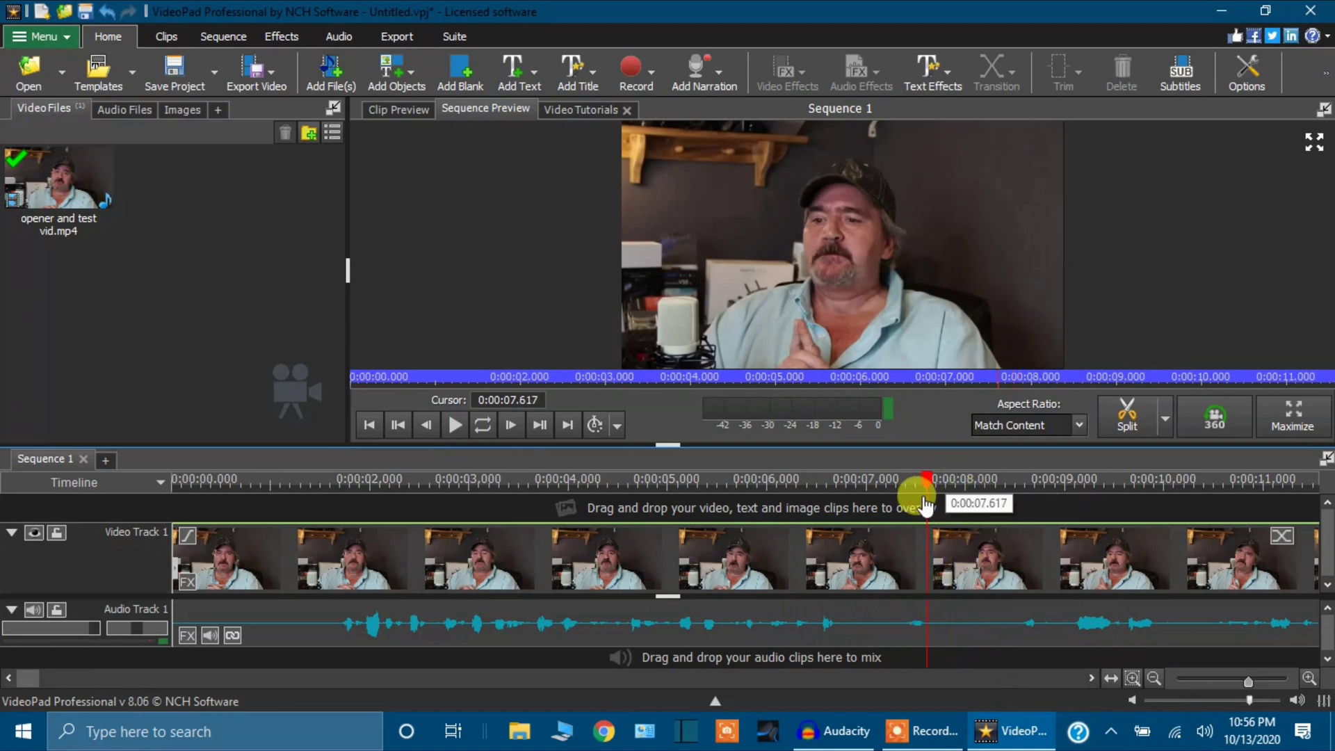
Split the clip at 0:00:08.011 and 0:00:07.144, and ripple-delete the short segment between the two cuts.
click(967, 497)
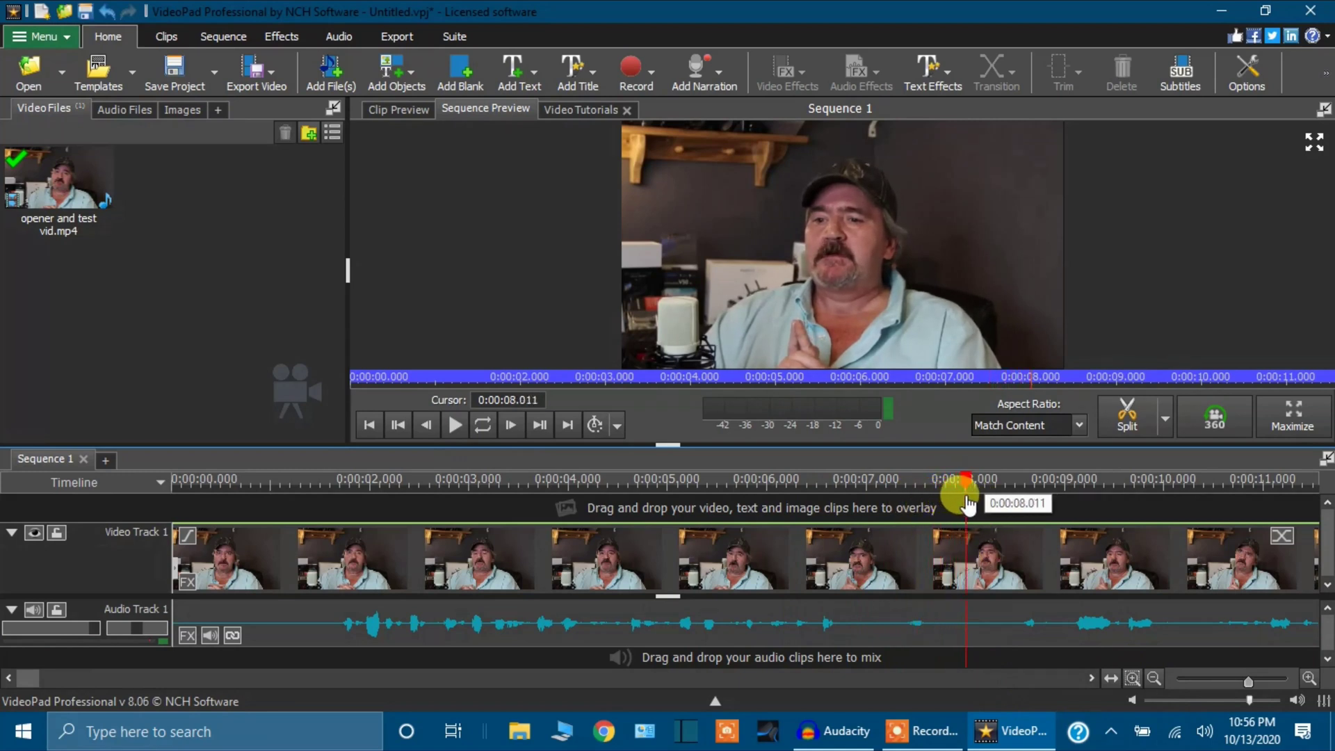
key(s)
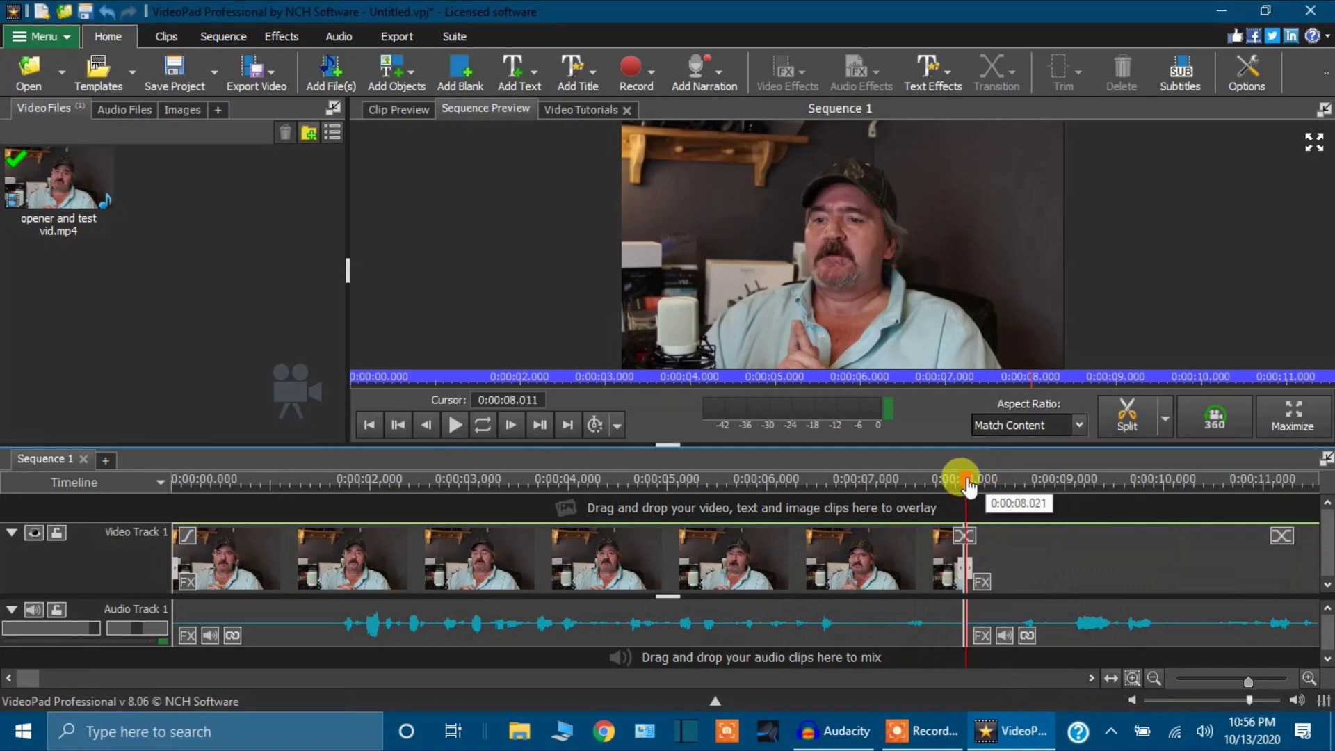
drag(968, 485, 880, 513)
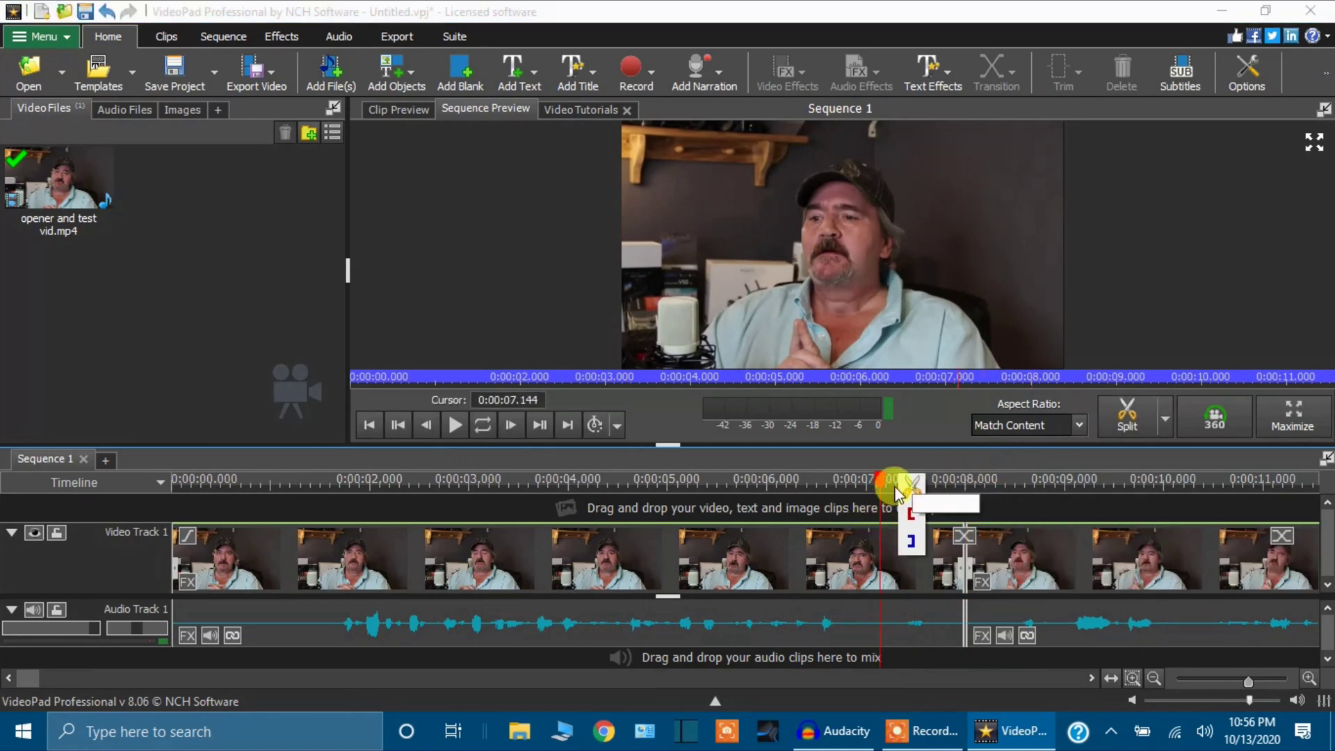
key(s)
click(911, 548)
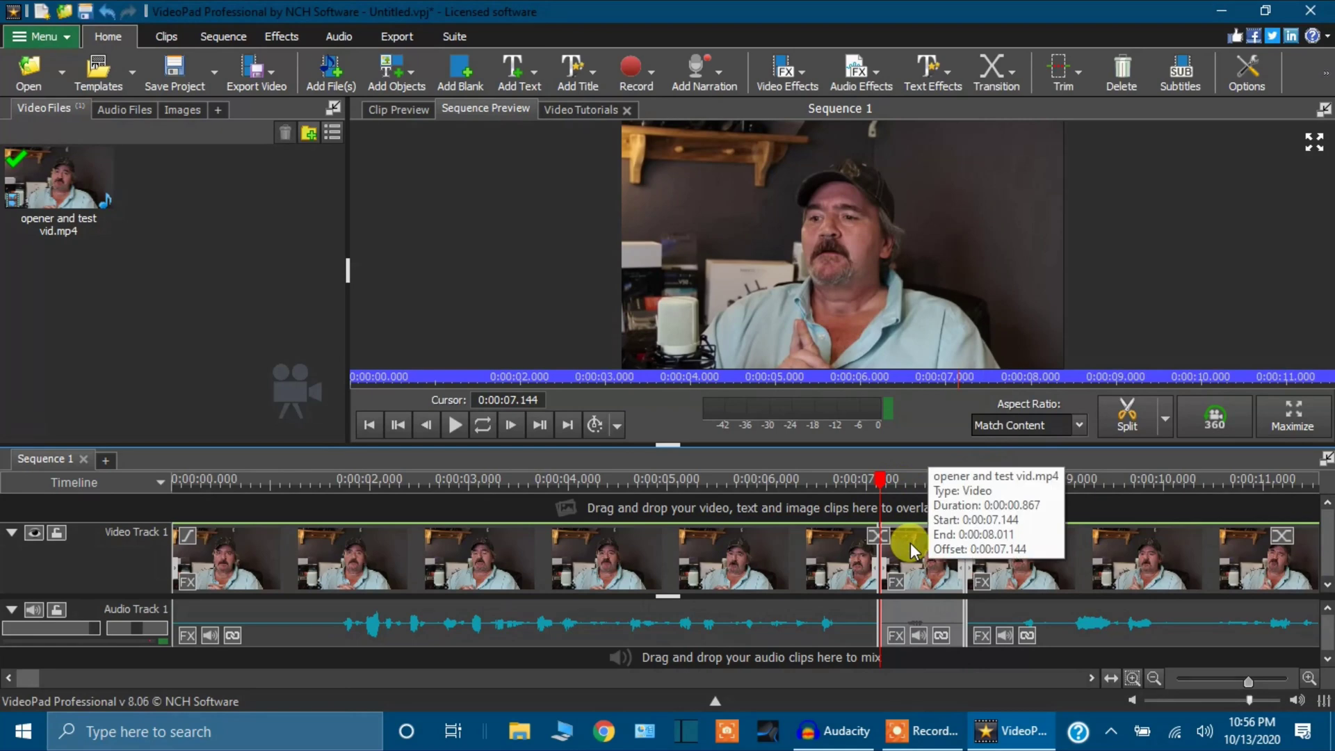
right_click(911, 549)
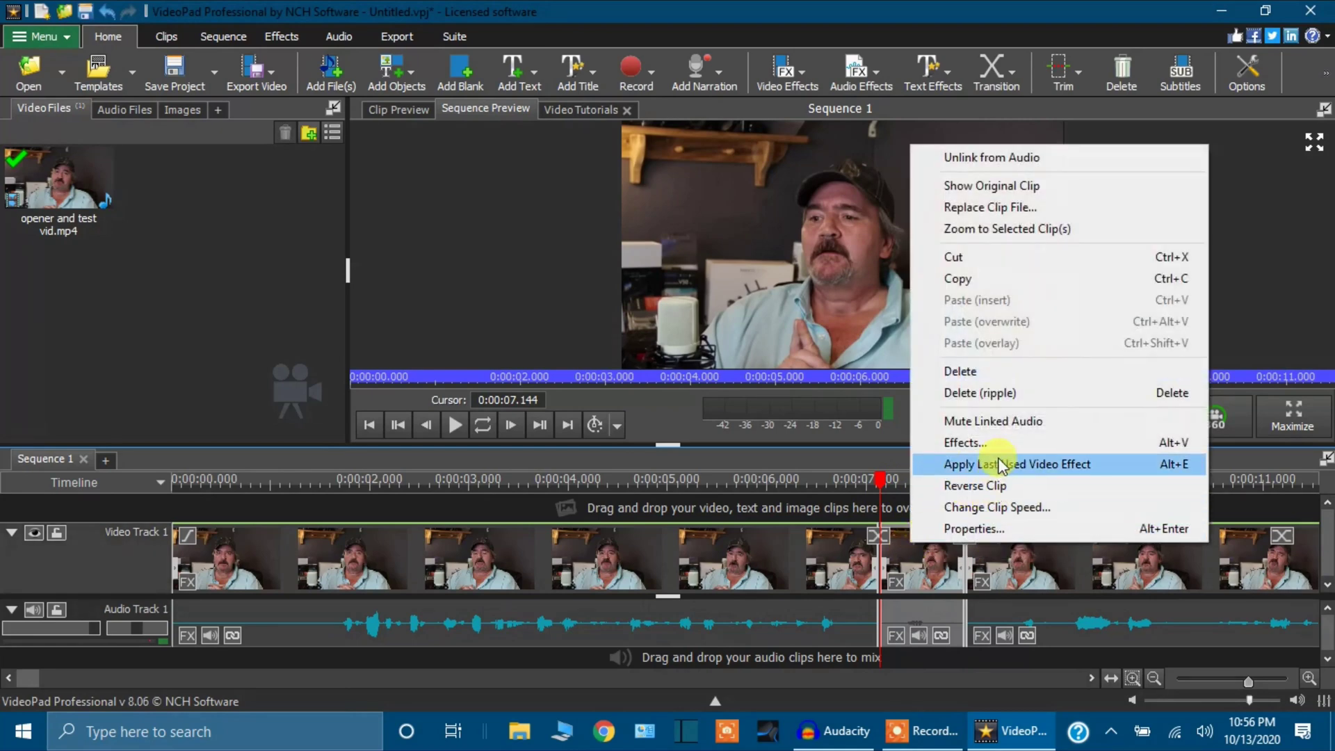
click(1004, 394)
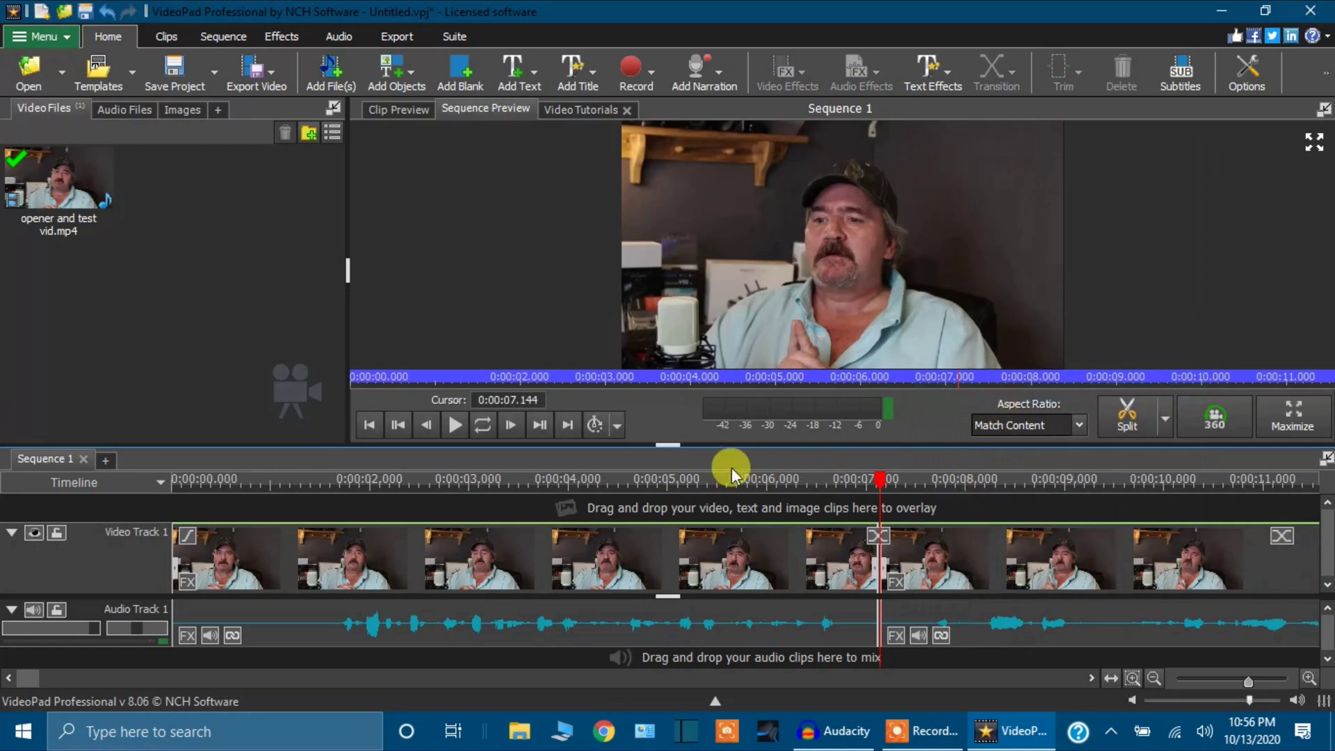
Play the sequence from 0:00:04.769 across the first cut and from 0:00:18.348 to locate the next pause to remove.
click(644, 495)
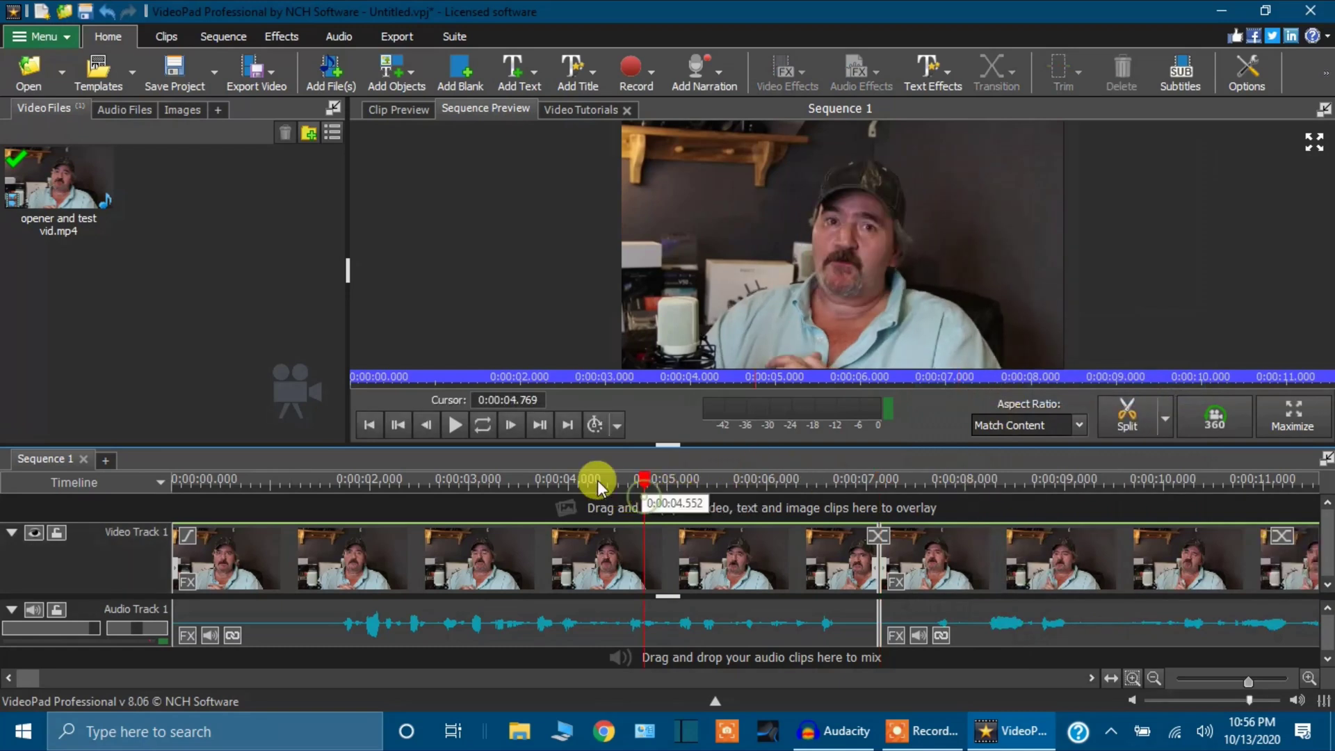
click(450, 424)
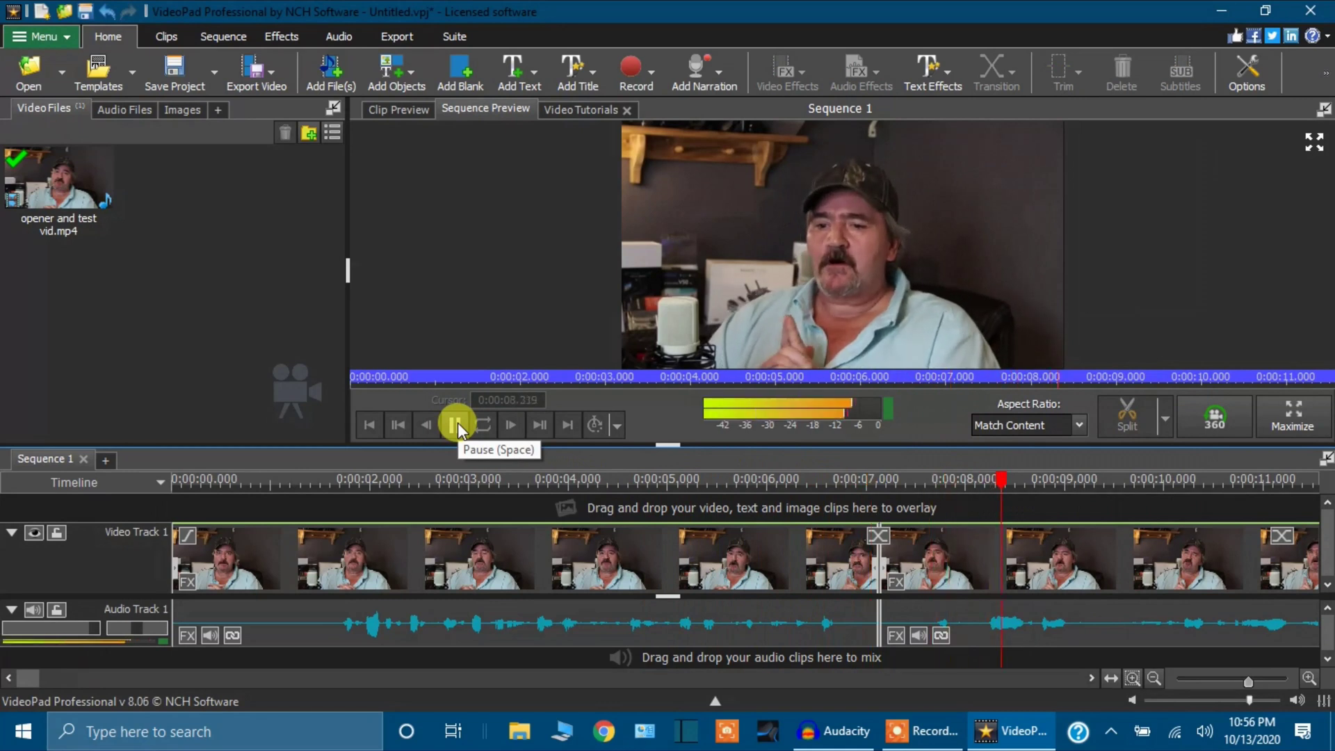
scroll(404, 508, down, 2)
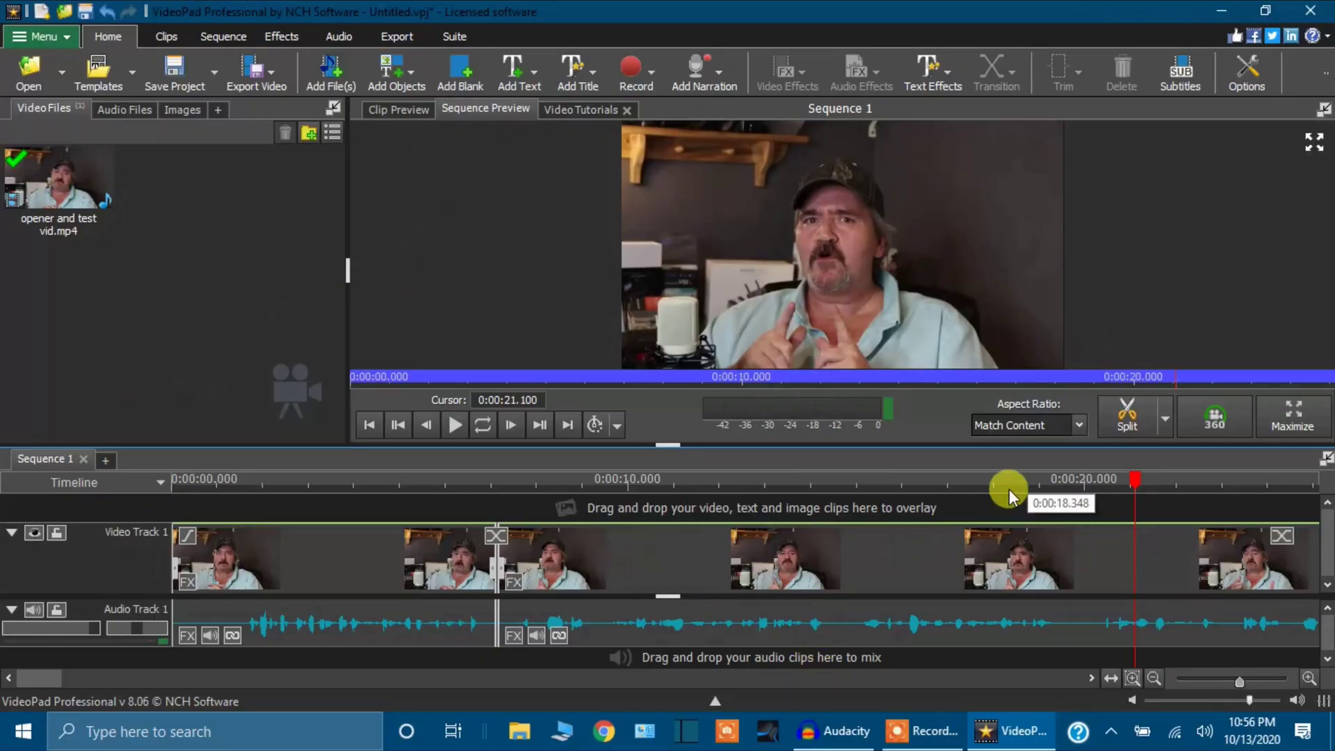
click(1008, 489)
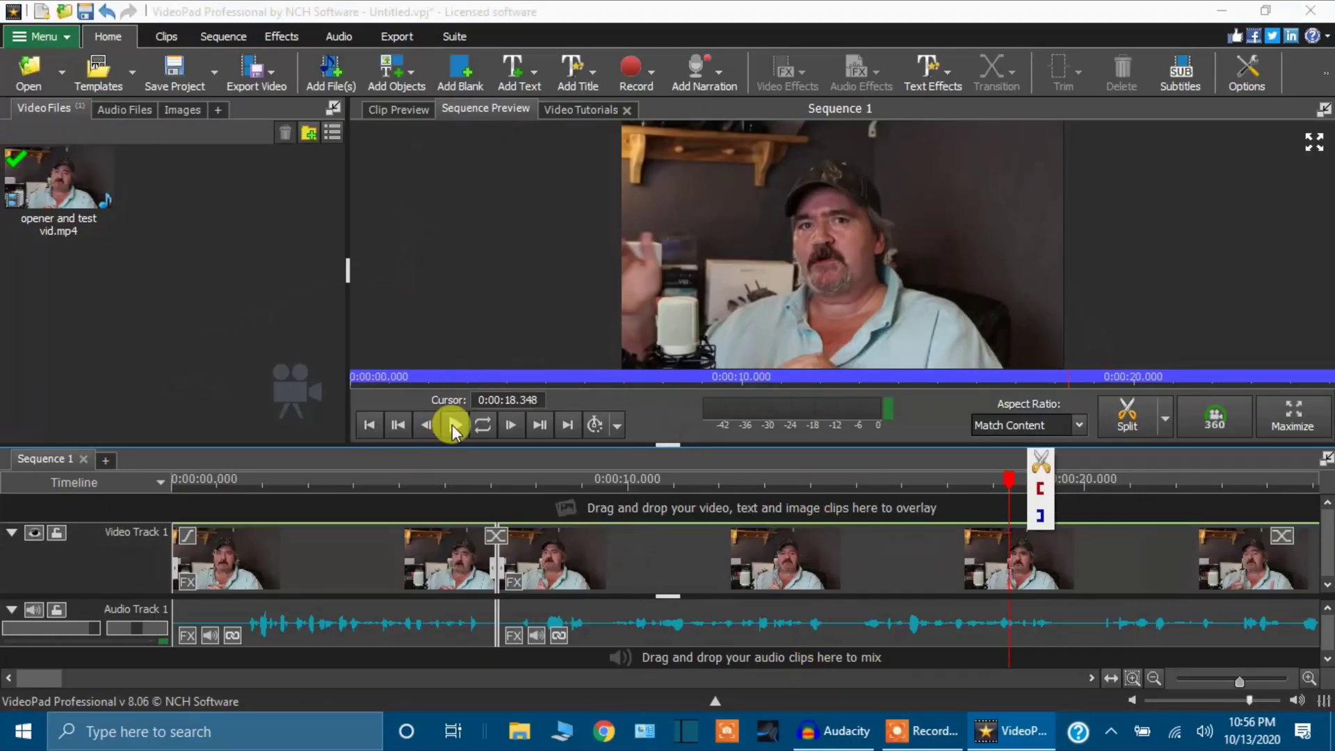
click(452, 428)
click(452, 427)
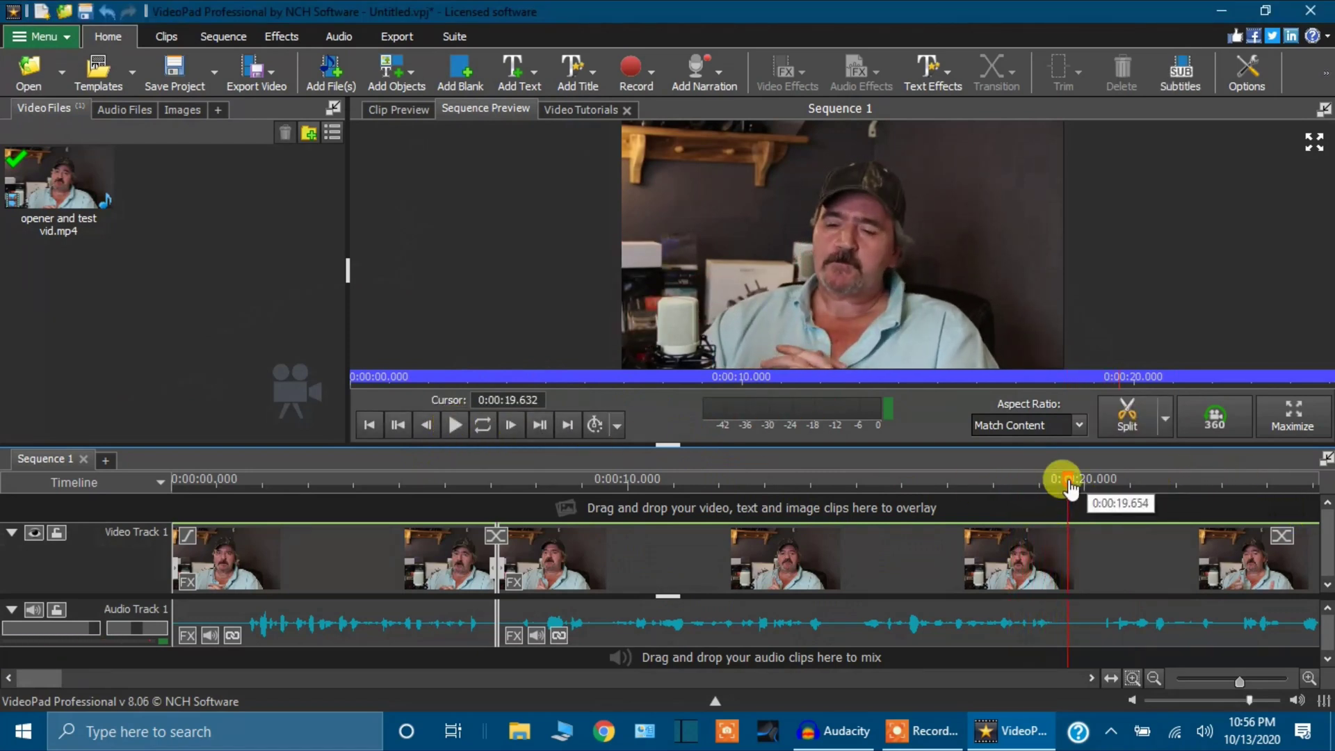
Split the clip at 0:00:19.632 and 0:00:20.361, and ripple-delete the short segment between the two cuts.
click(1094, 458)
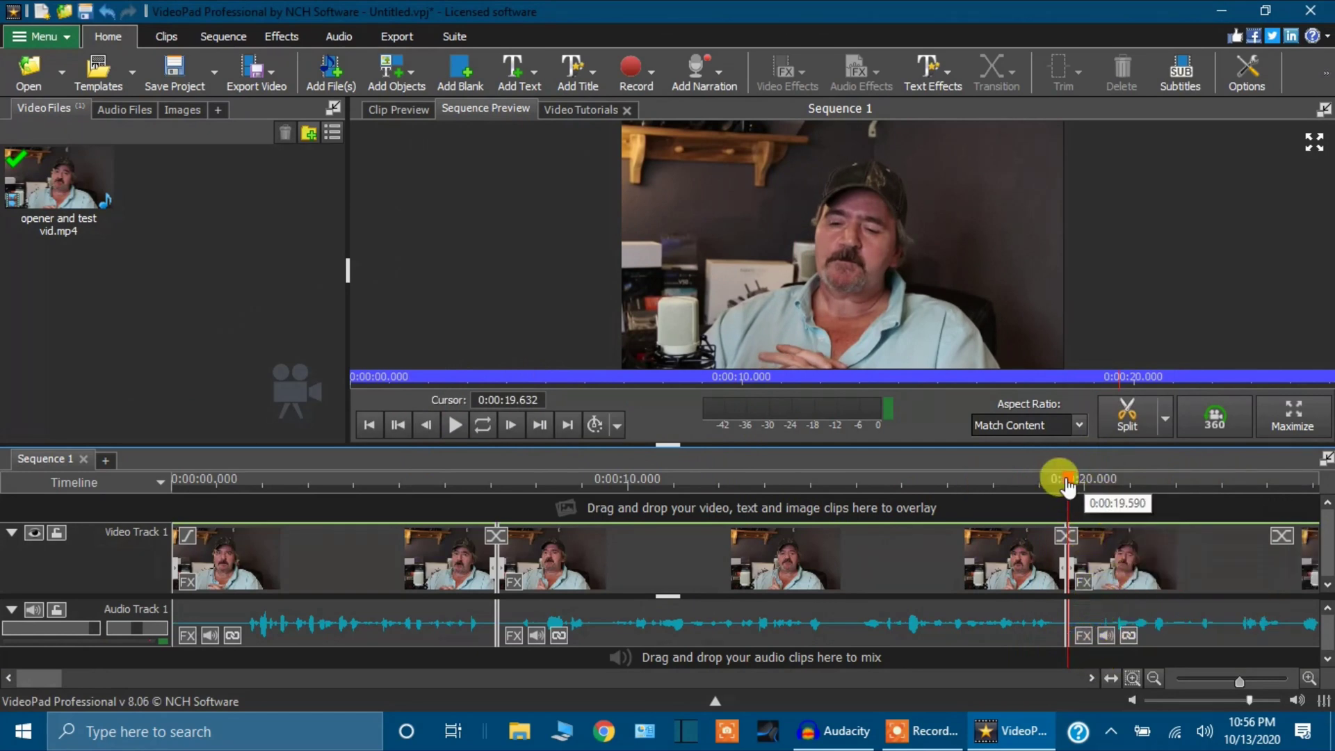
drag(1071, 487, 1102, 489)
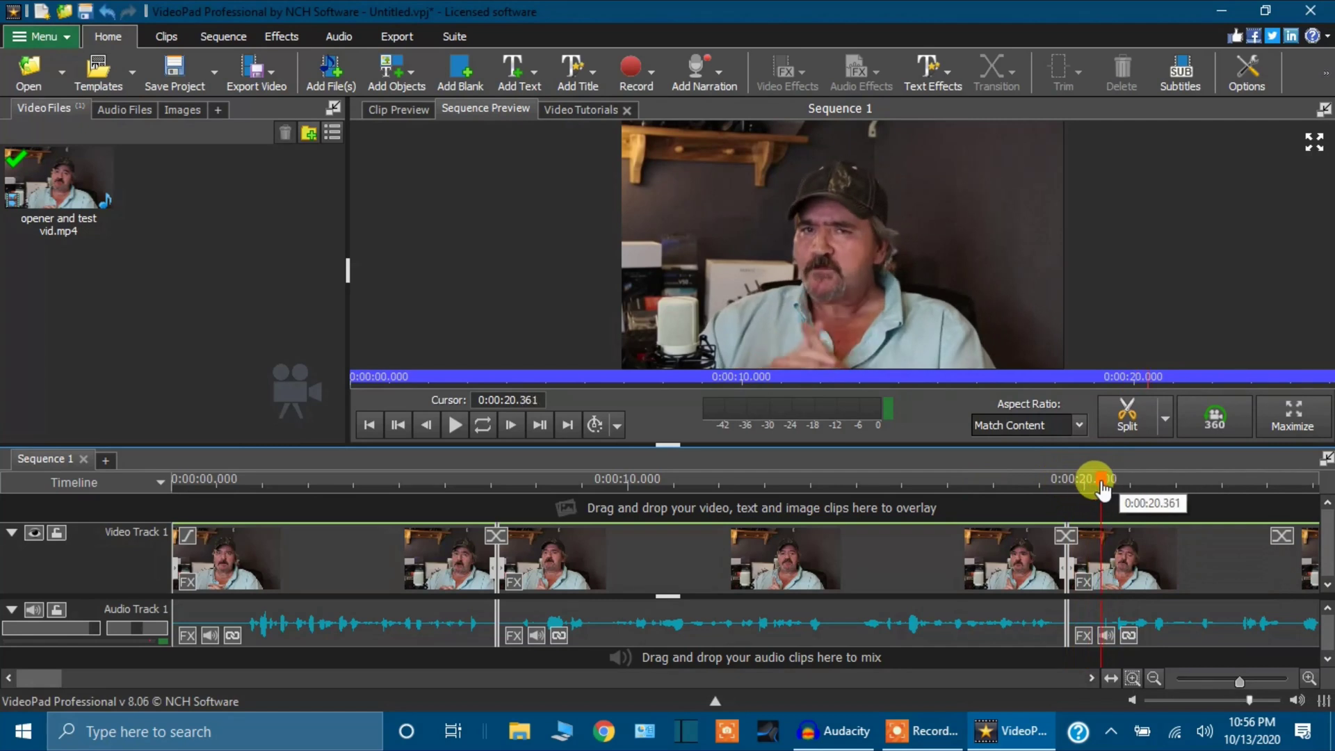
click(1135, 460)
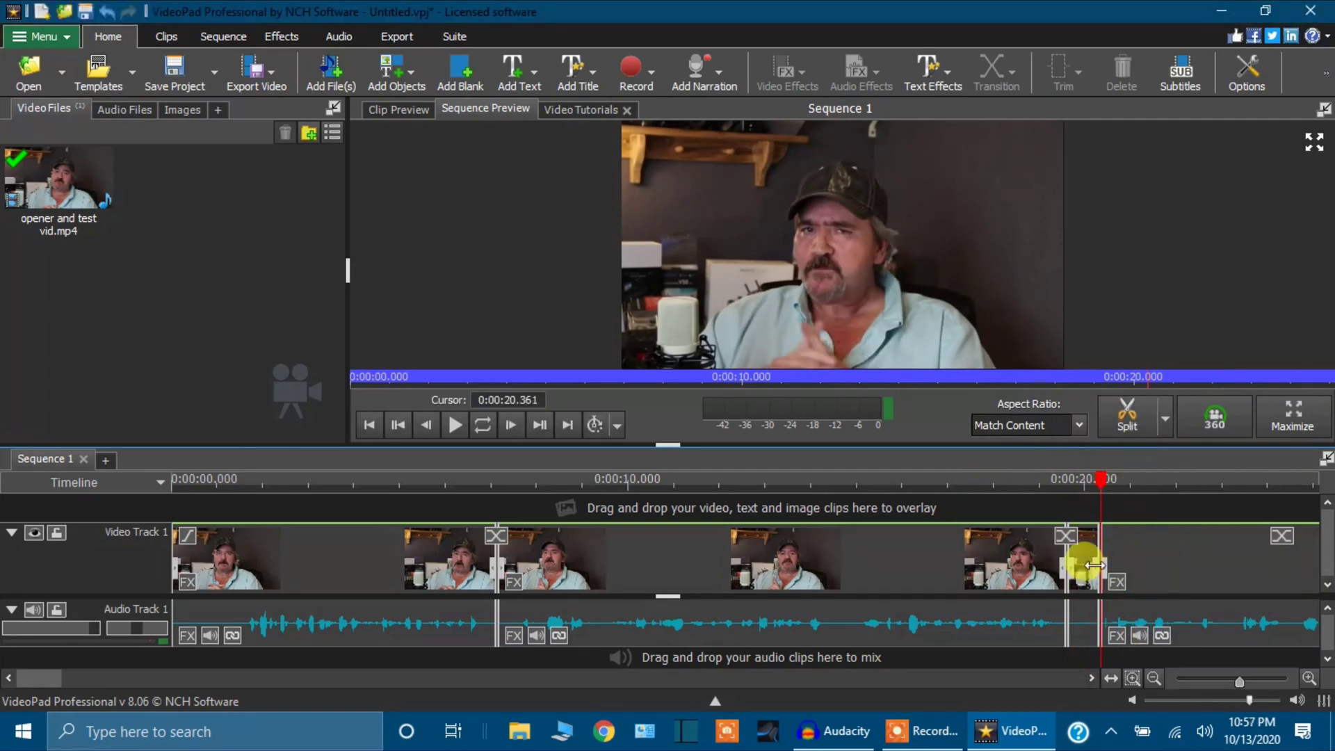
click(1087, 569)
right_click(1087, 568)
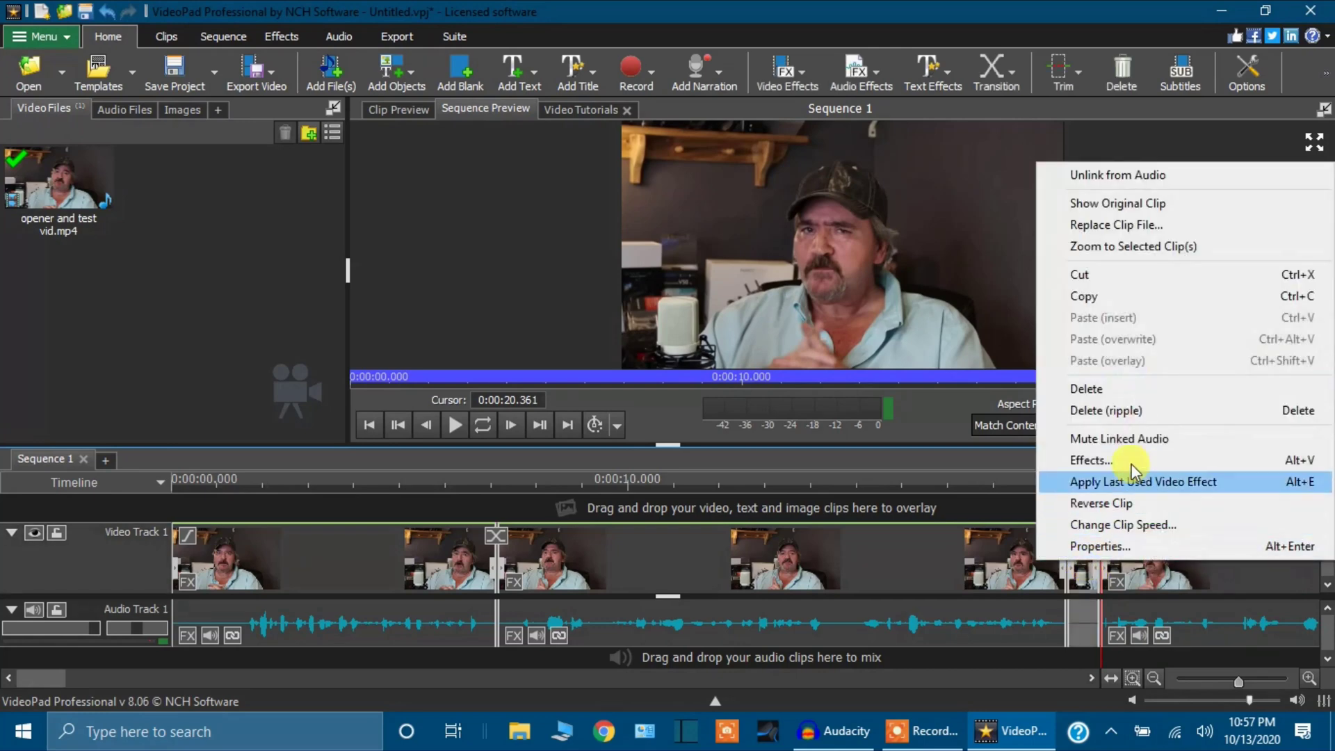
click(1149, 414)
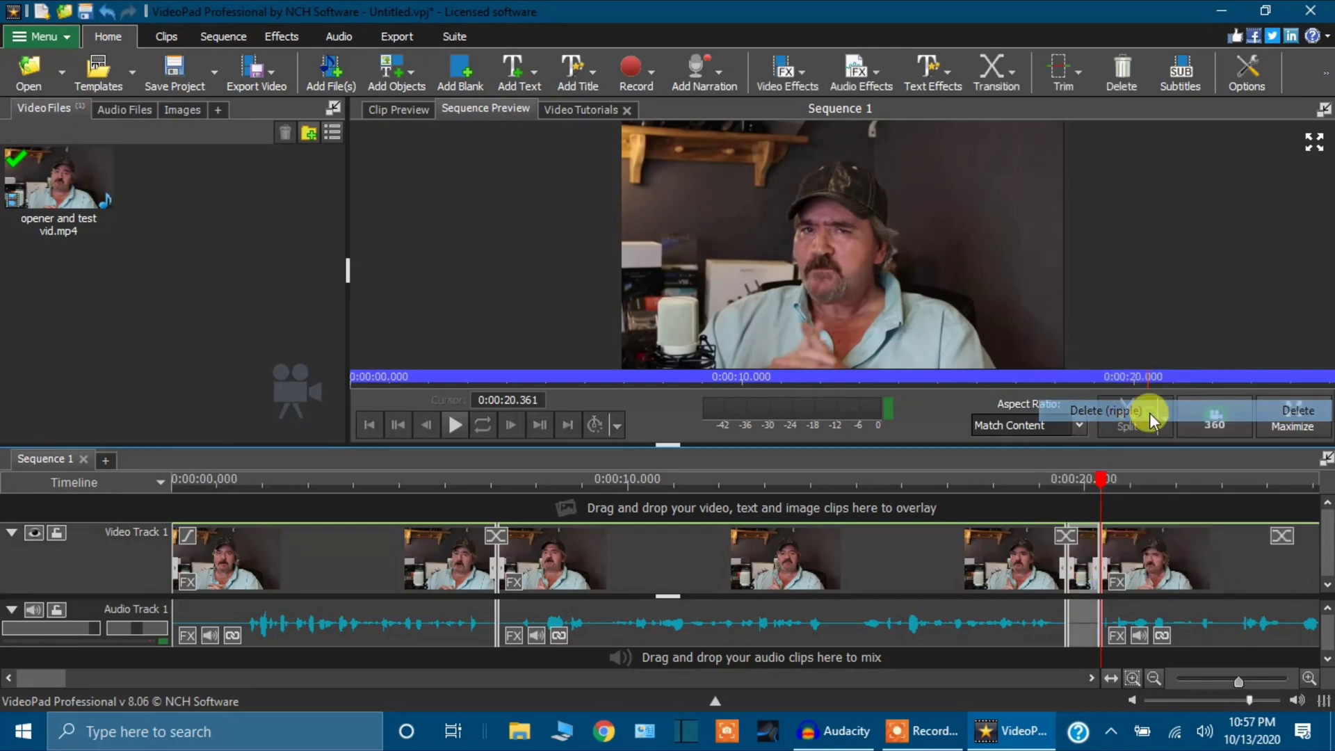
Play the sequence from 0:00:16.935 across the second cut and again from 0:00:20.904 to review the join and find the next pause.
click(945, 504)
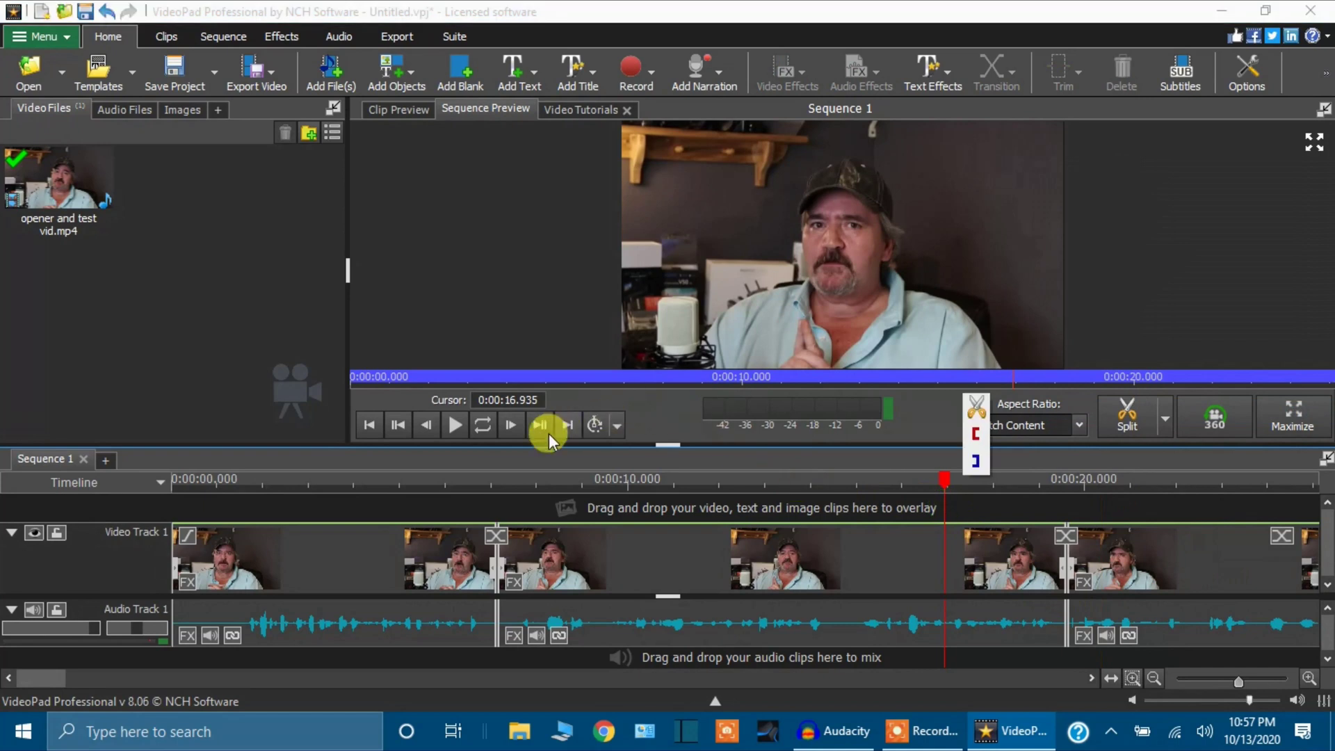
click(455, 424)
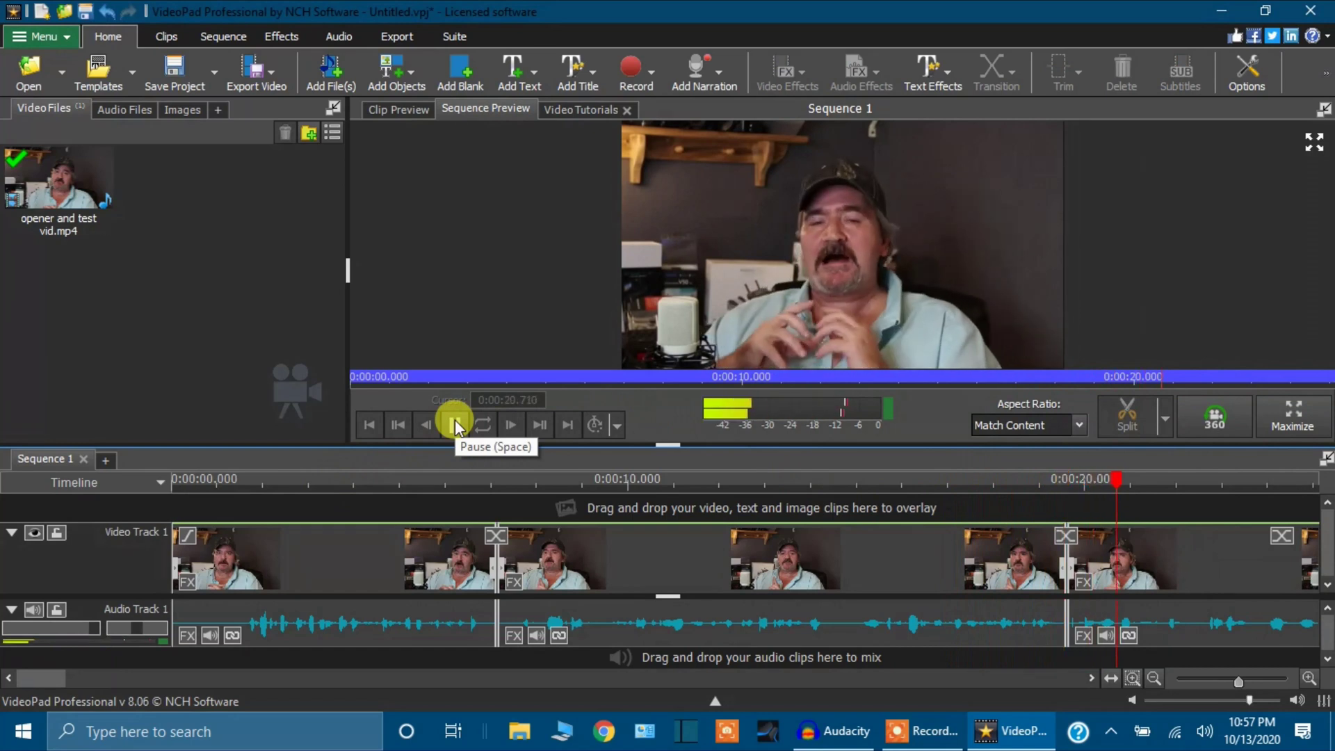
scroll(399, 511, down, 2)
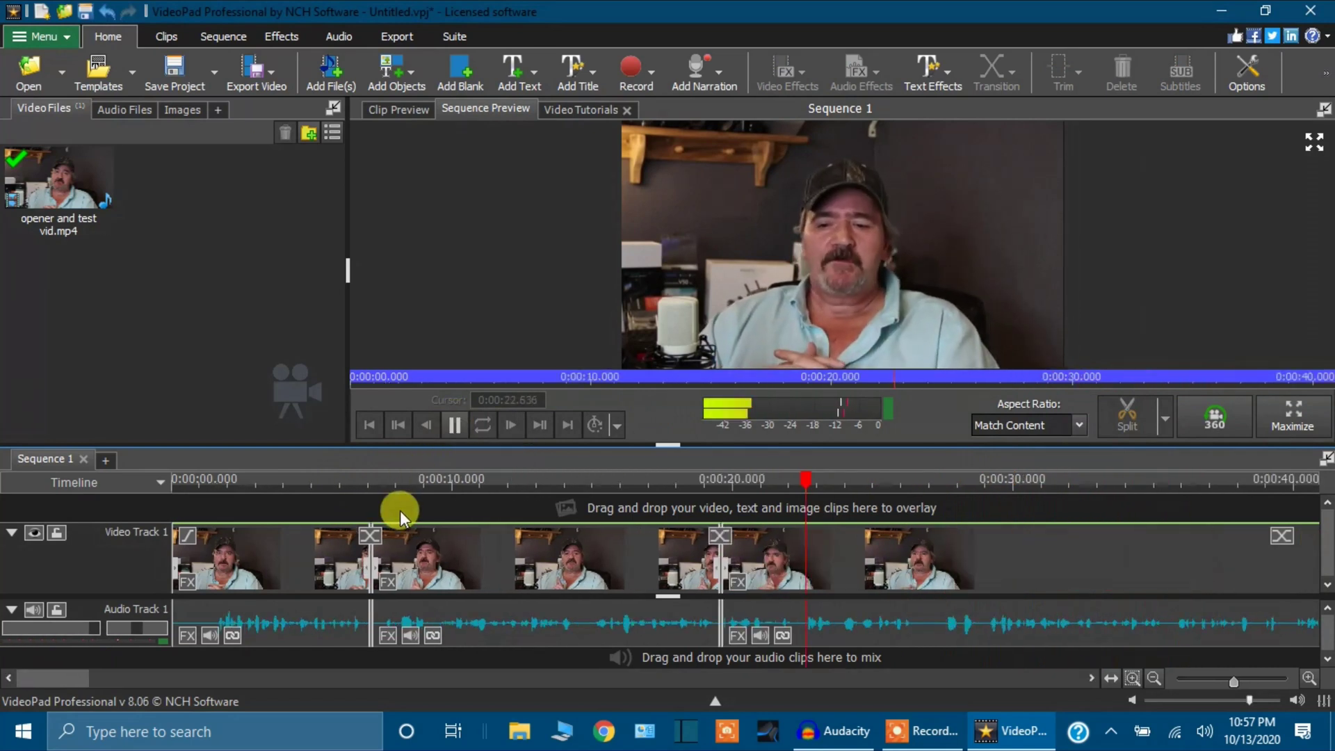
scroll(459, 513, down, 1)
scroll(870, 515, up, 1)
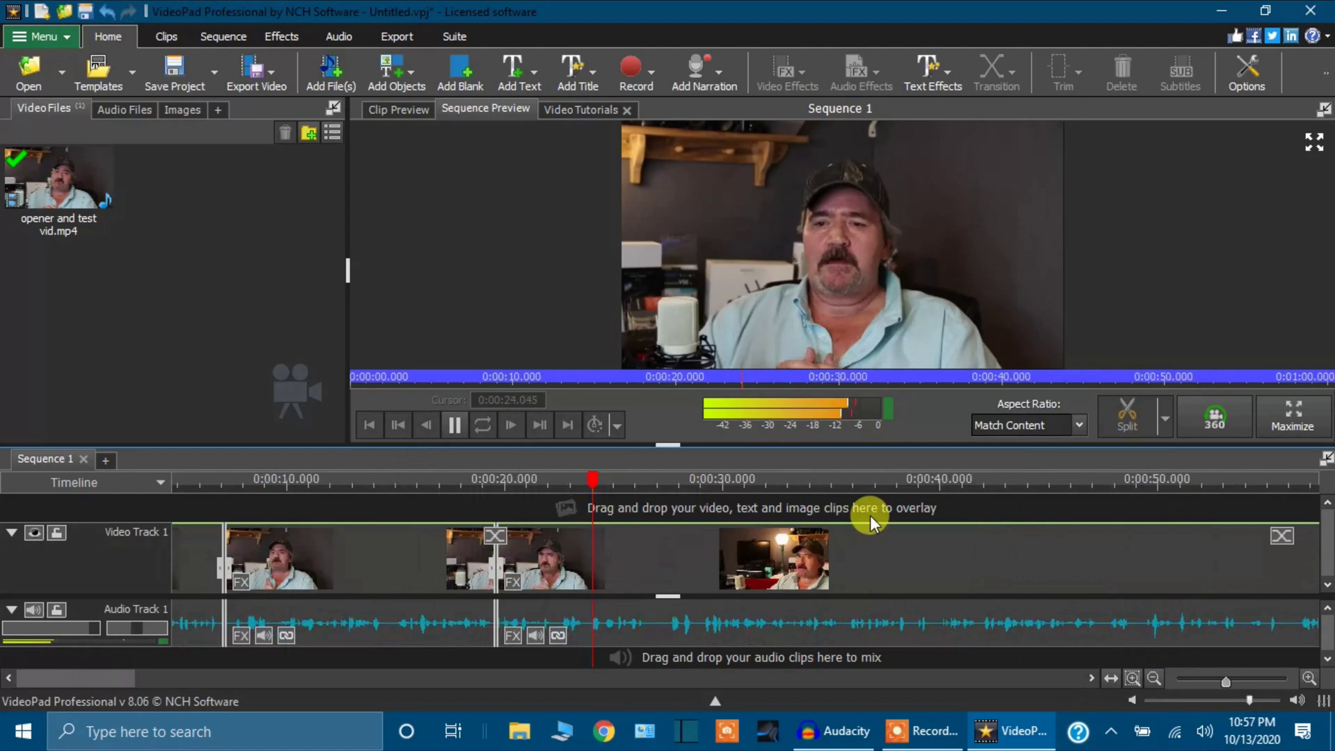
scroll(870, 515, up, 3)
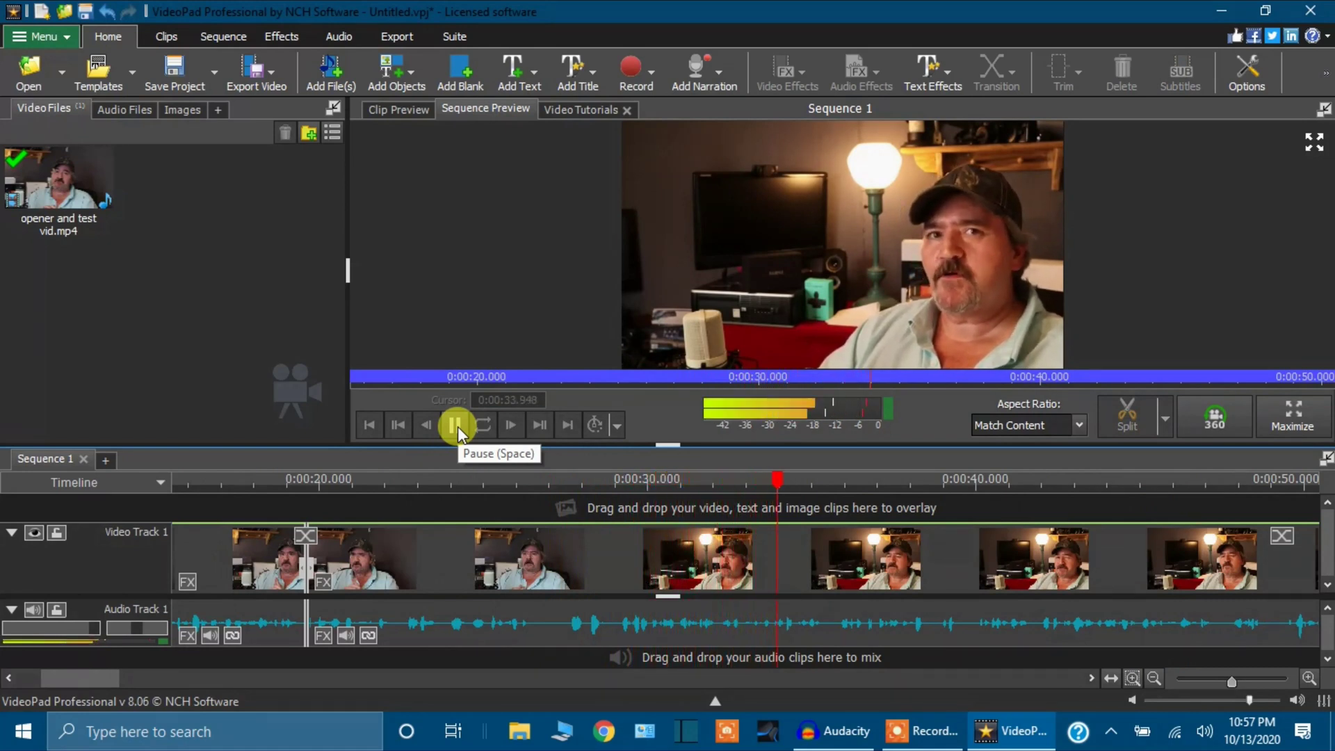
click(456, 426)
click(349, 482)
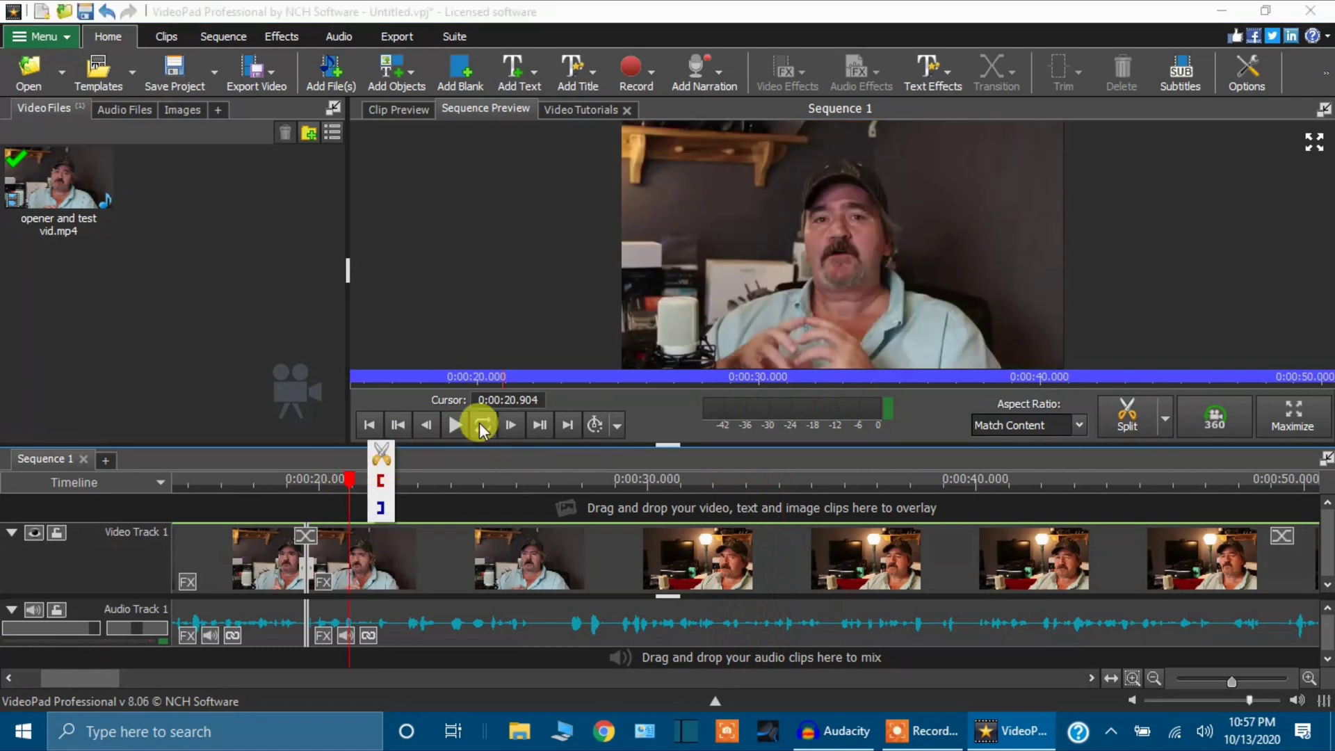
click(456, 426)
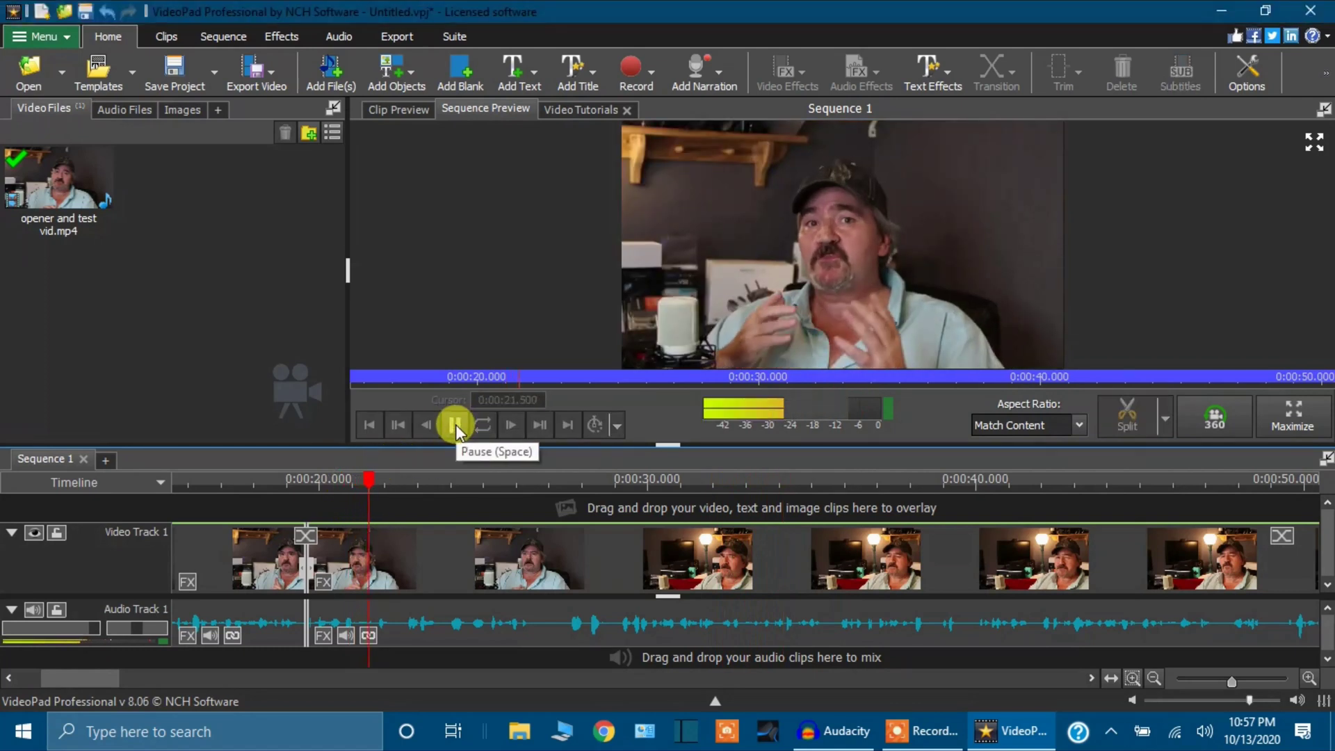
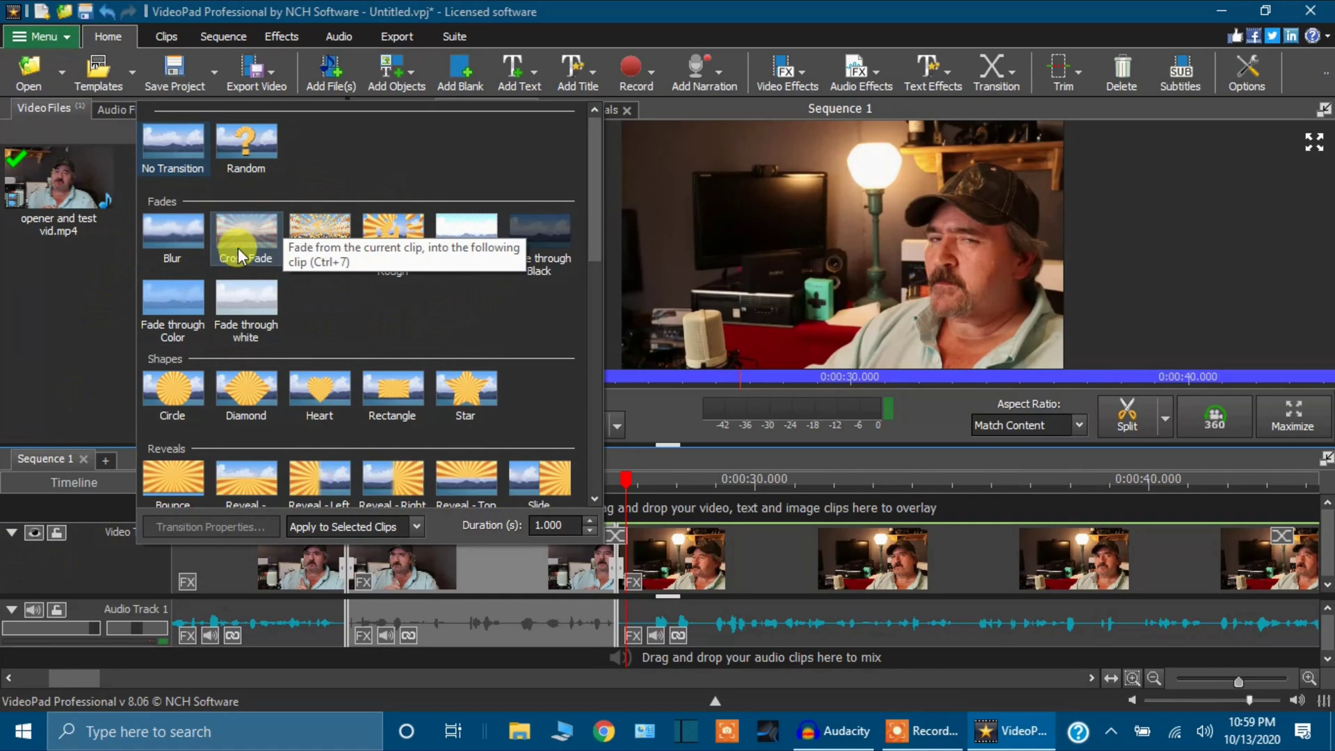
Apply a Cross Fade transition with a duration of 1.000 s to the selected middle clip and play across its join.
click(242, 240)
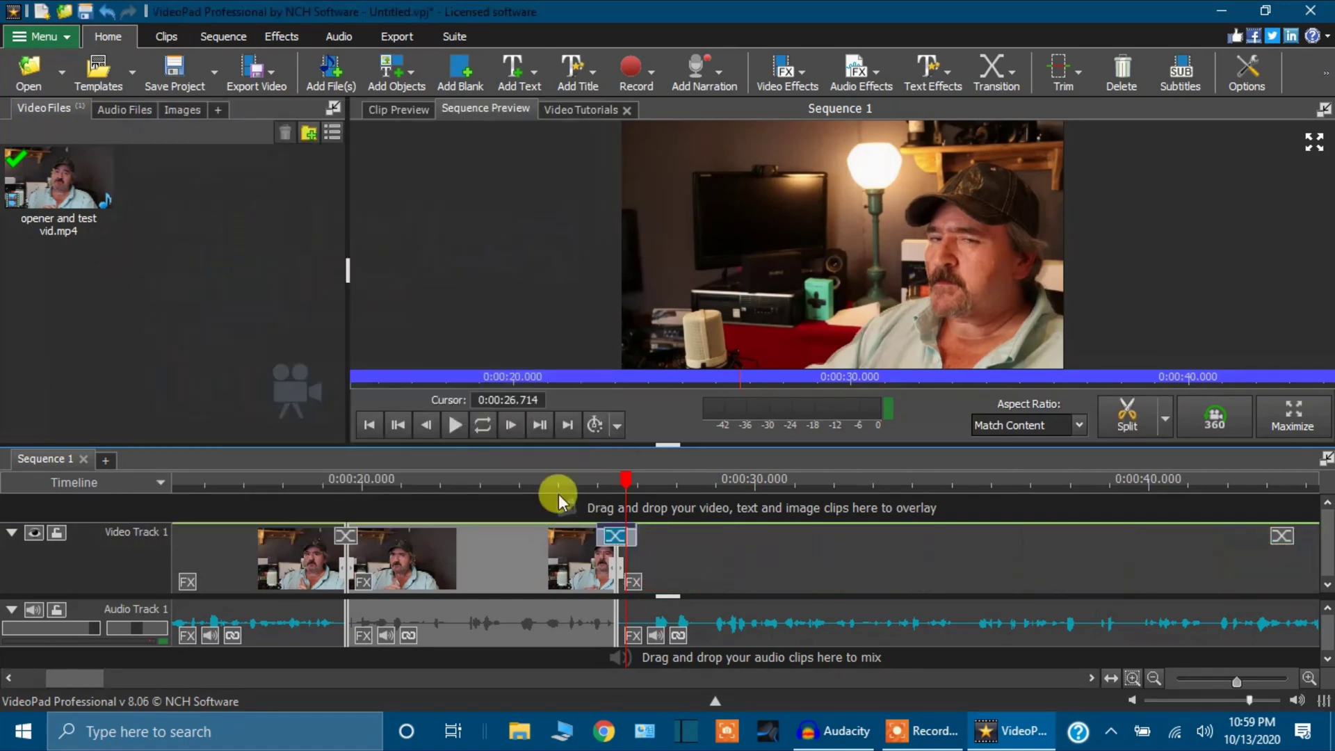
click(475, 497)
click(455, 427)
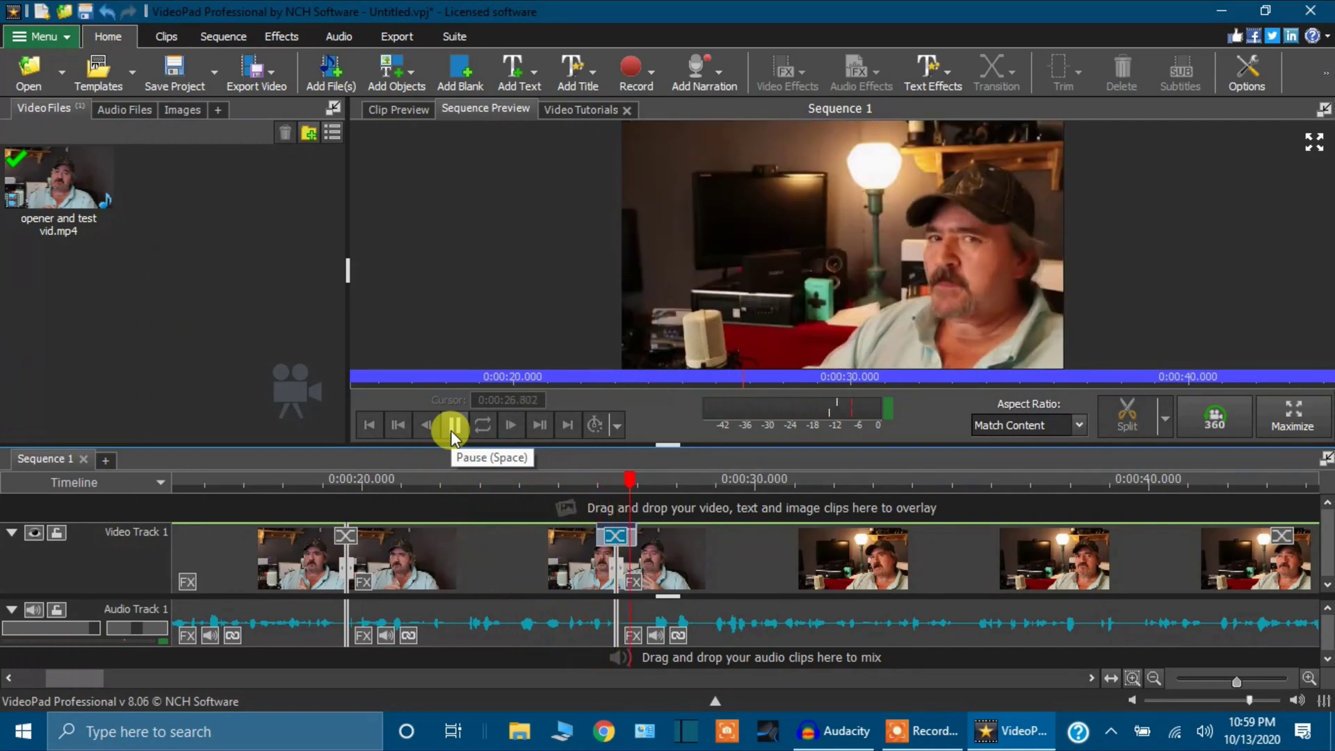
click(455, 428)
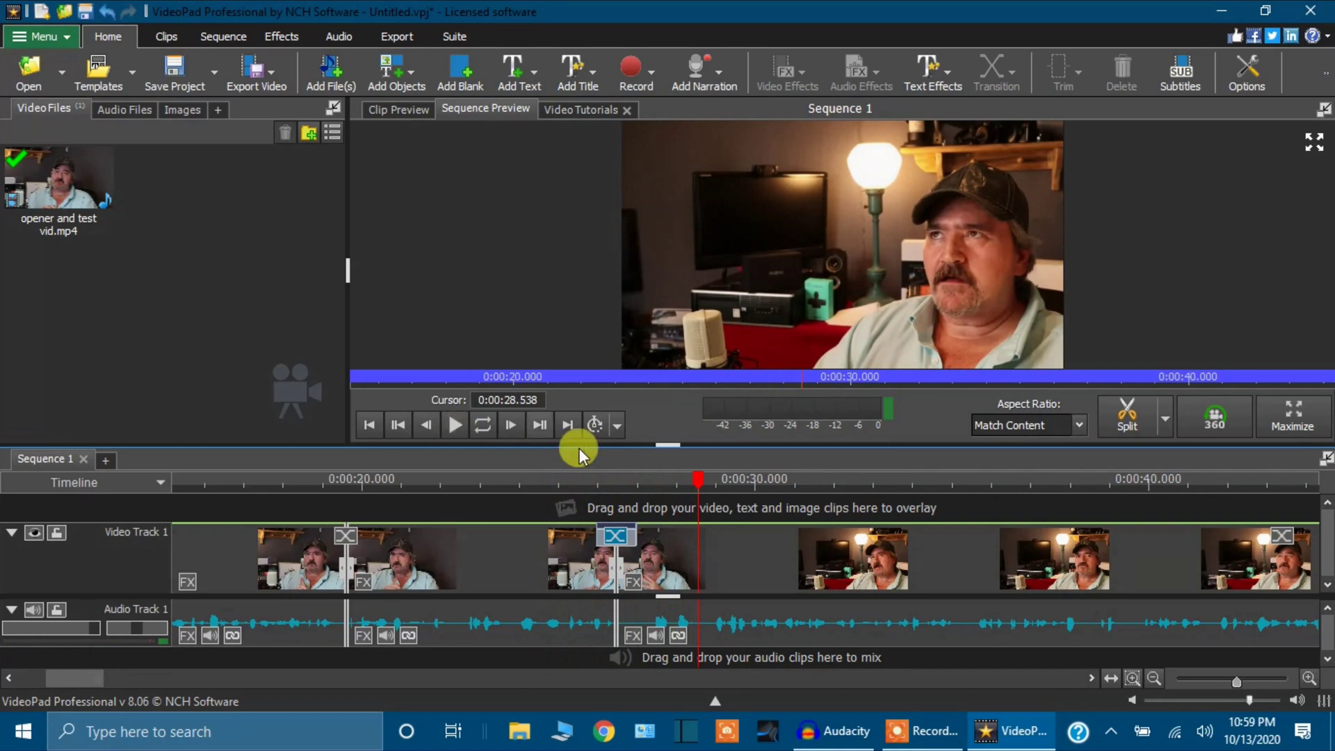
Browse the transitions available for the cross-faded join, from fades and shapes through reveals, patterns, rotation, 3D and zoom.
click(618, 536)
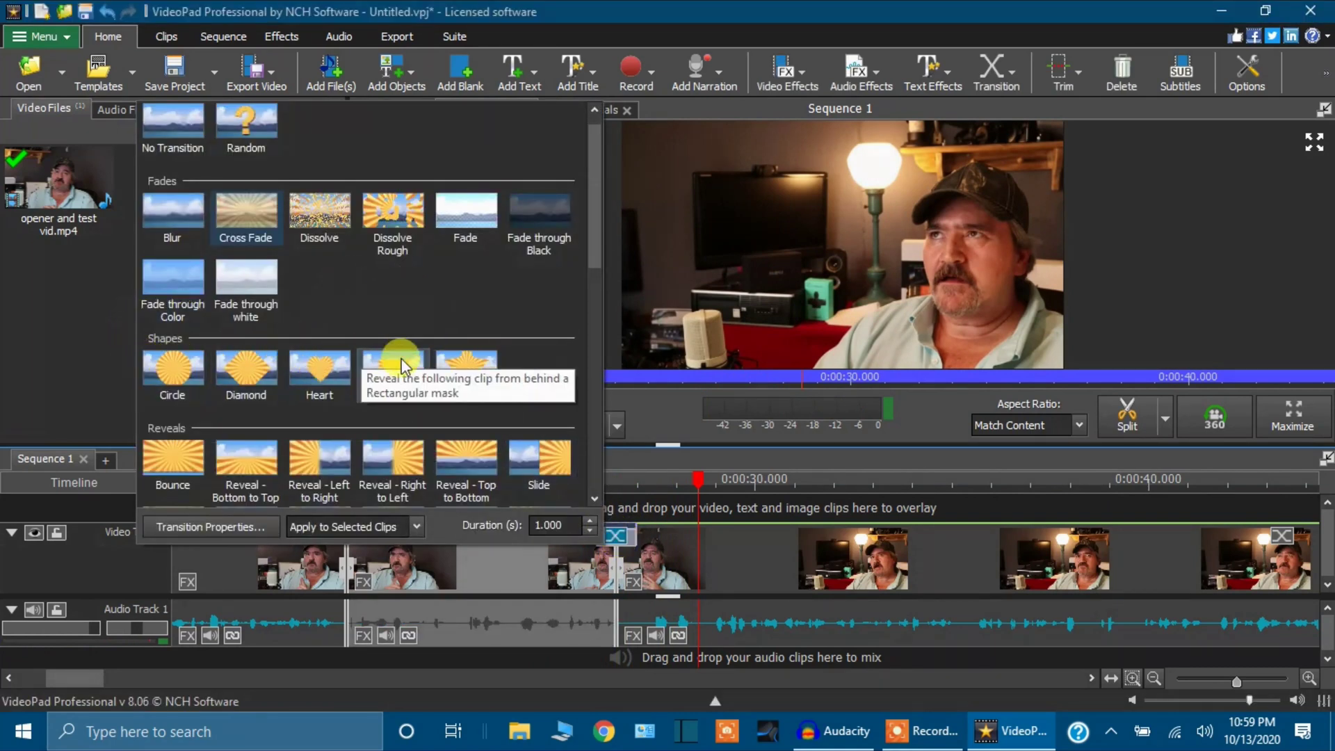
scroll(402, 357, down, 3)
scroll(402, 359, down, 2)
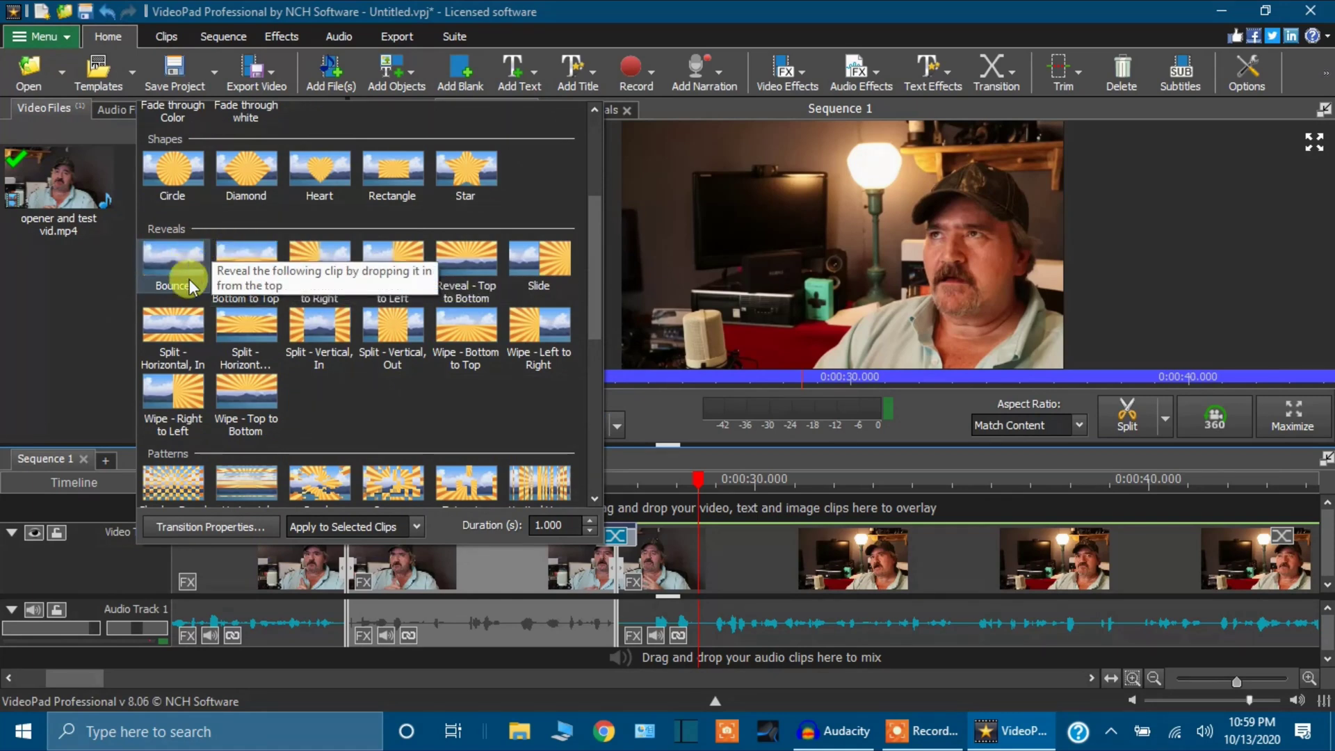
scroll(342, 401, down, 5)
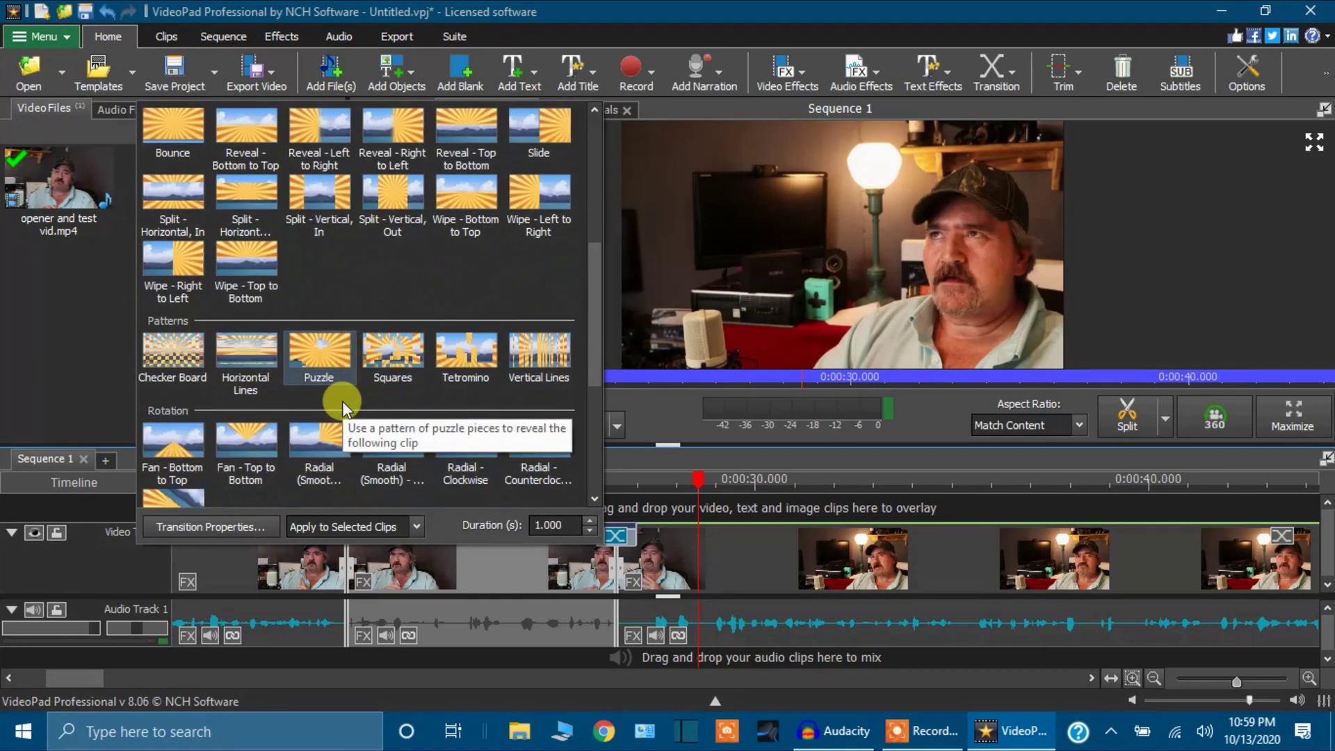
scroll(343, 400, down, 1)
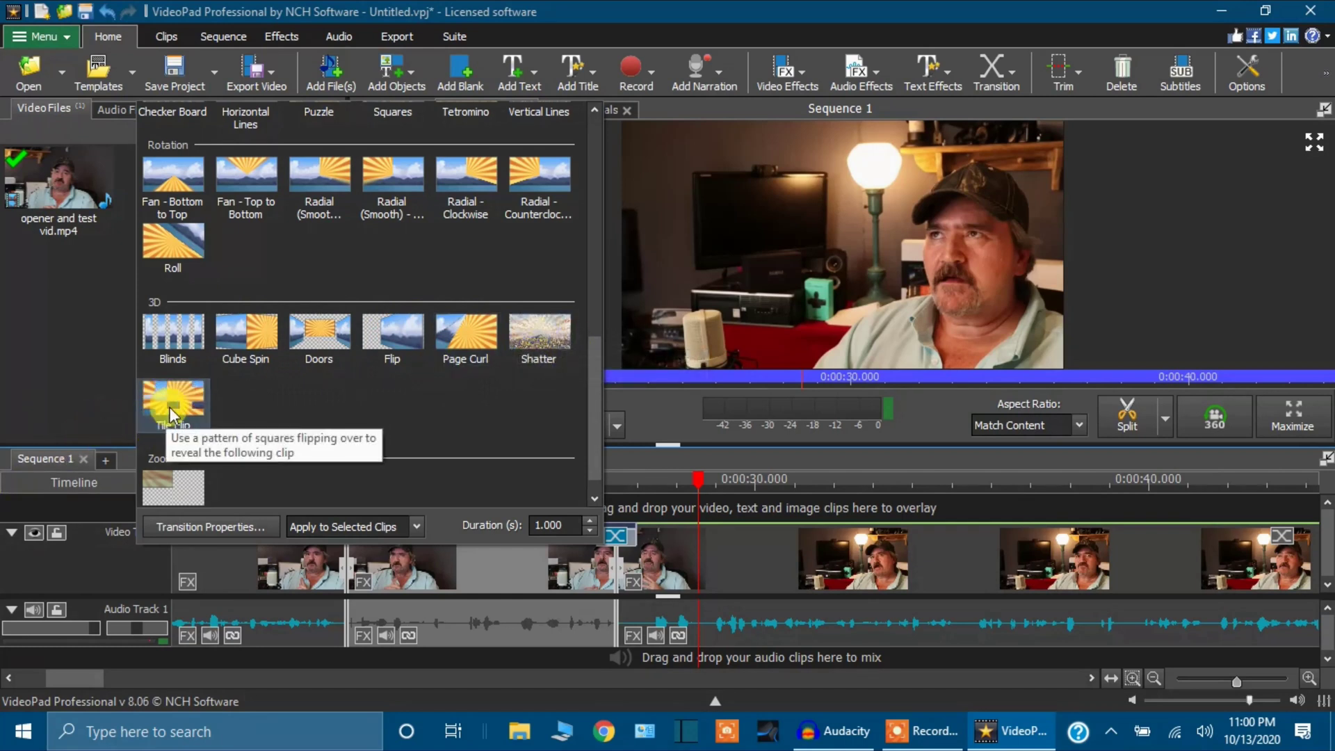
scroll(249, 440, down, 1)
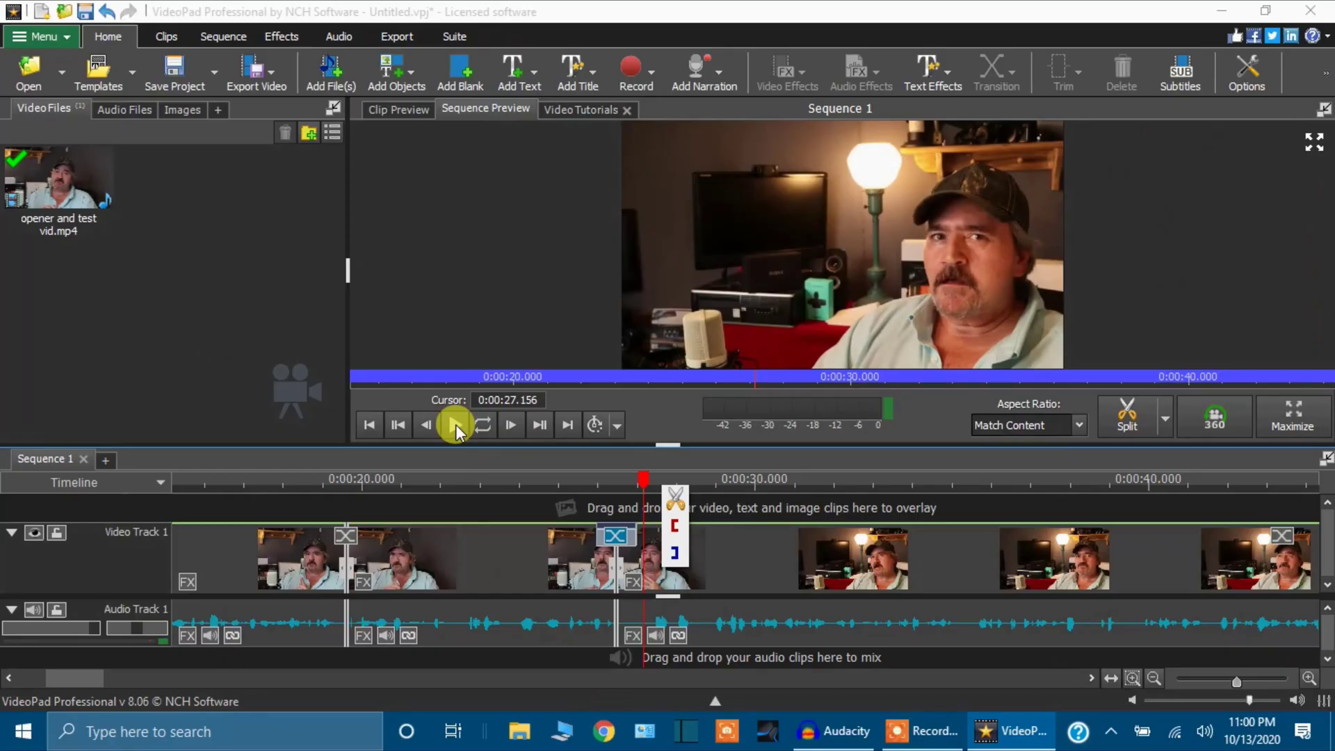
Set up a video file export named "test 1" at 3840 x 2160 - 2160p (4K) and Constant 30fps, and cancel it.
scroll(341, 597, down, 3)
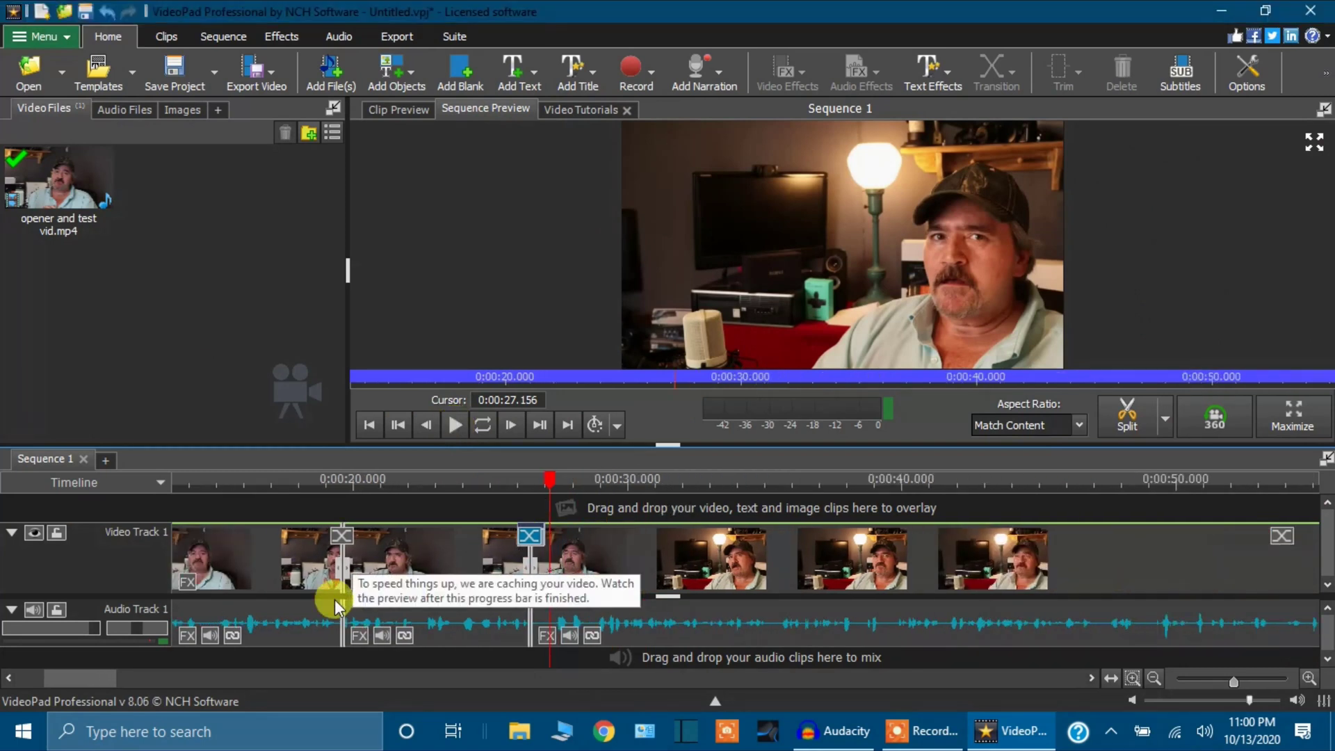
scroll(343, 602, down, 2)
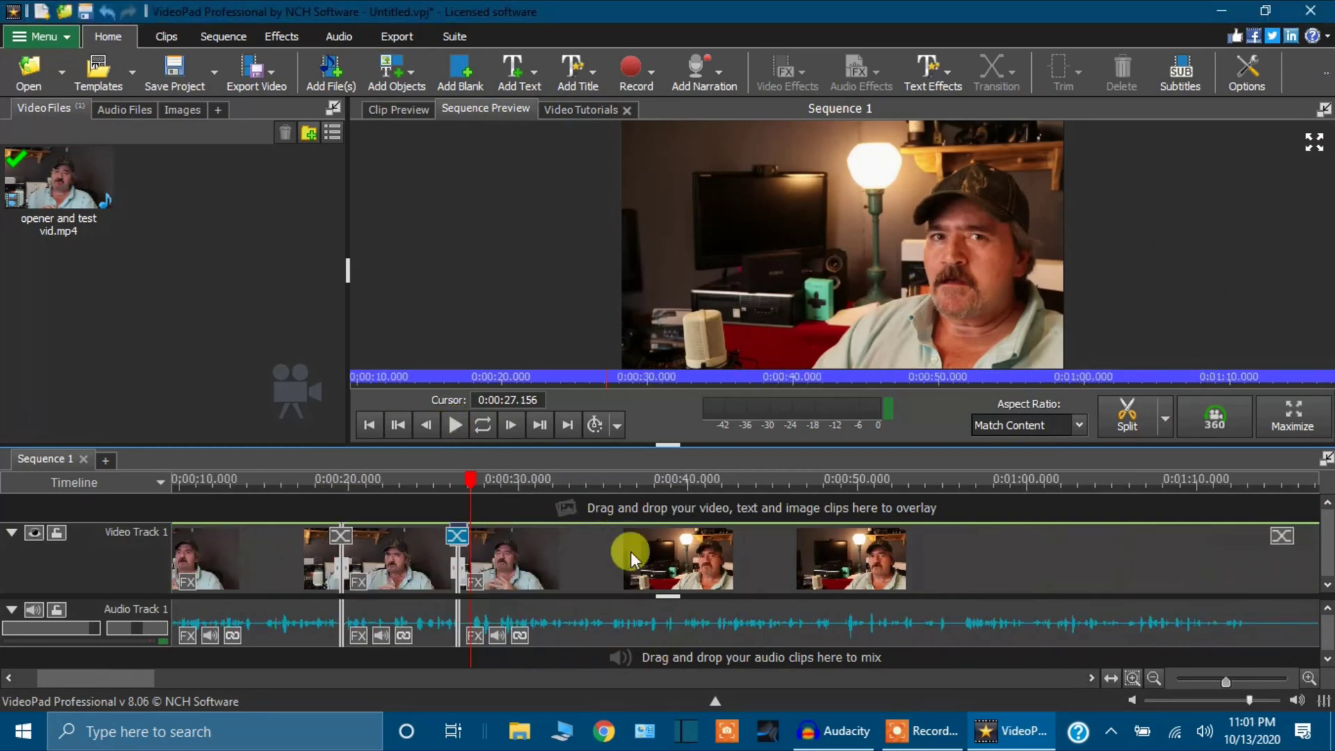
scroll(468, 566, down, 1)
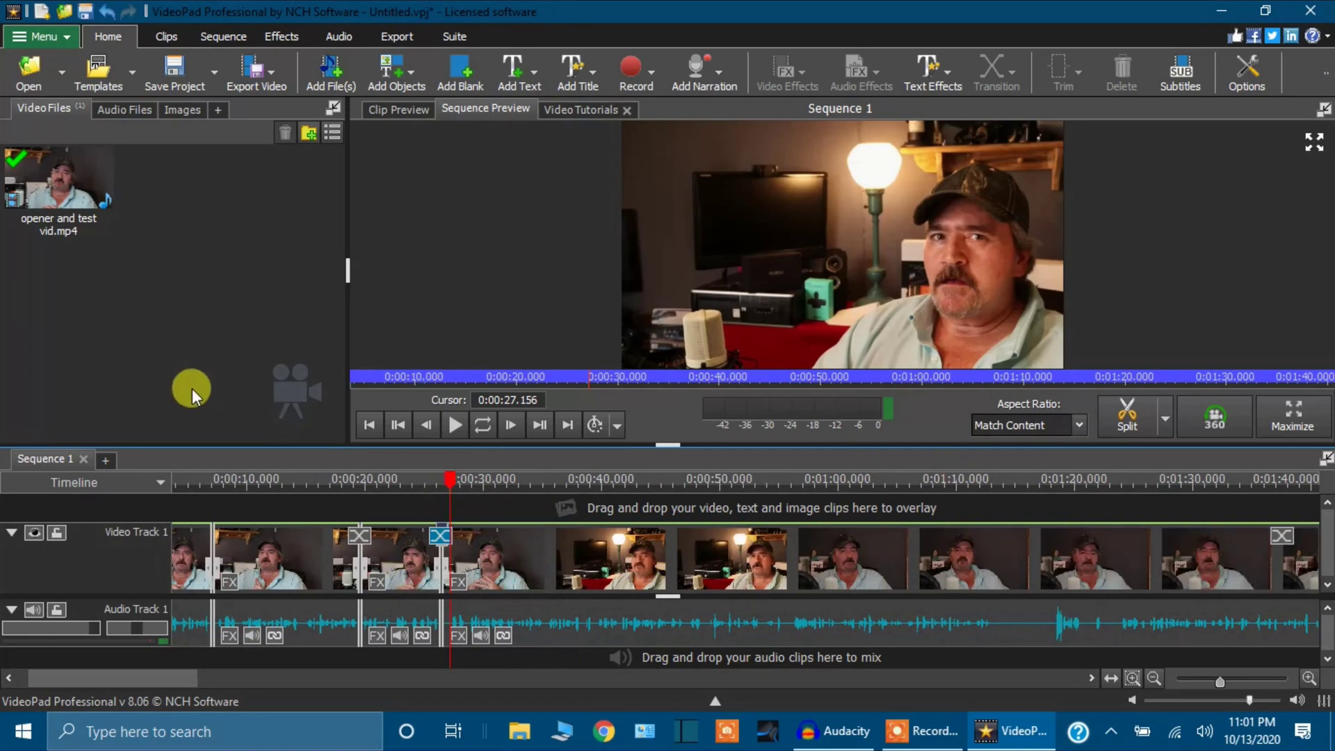
scroll(294, 506, down, 1)
scroll(309, 511, down, 1)
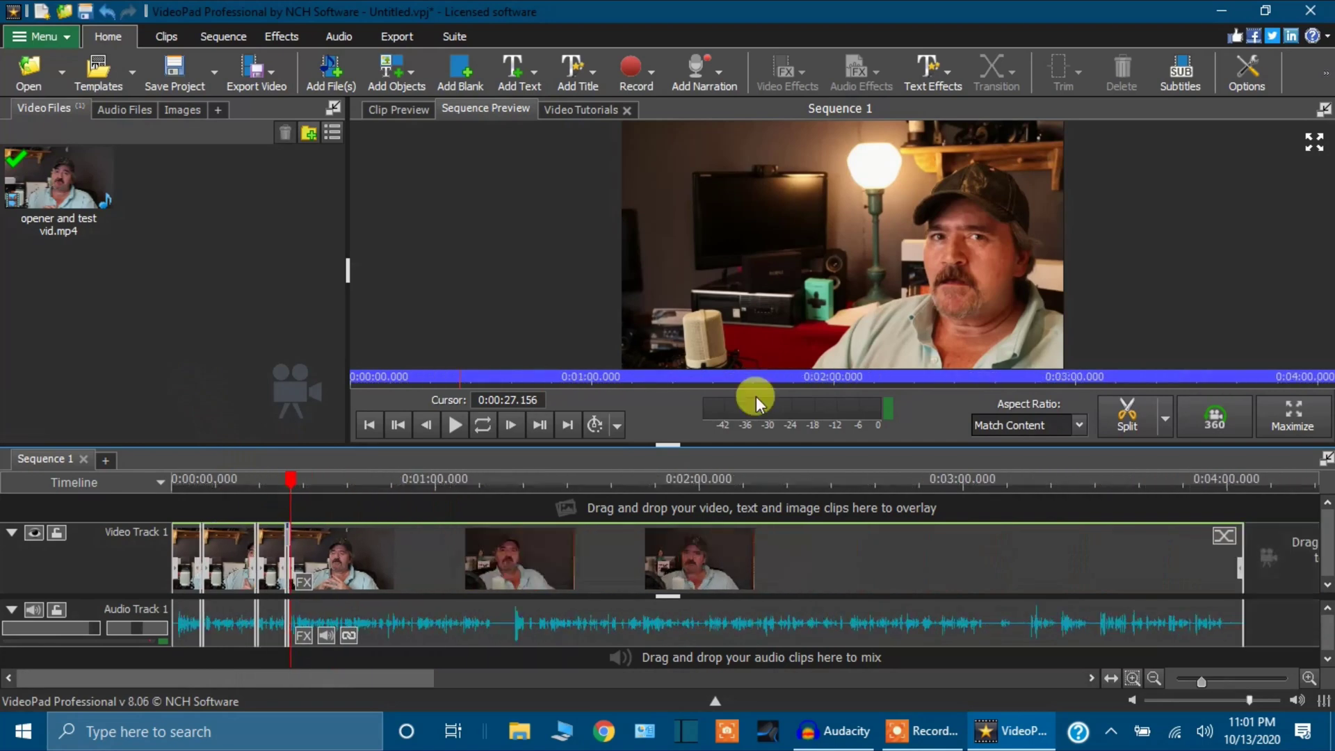
click(275, 69)
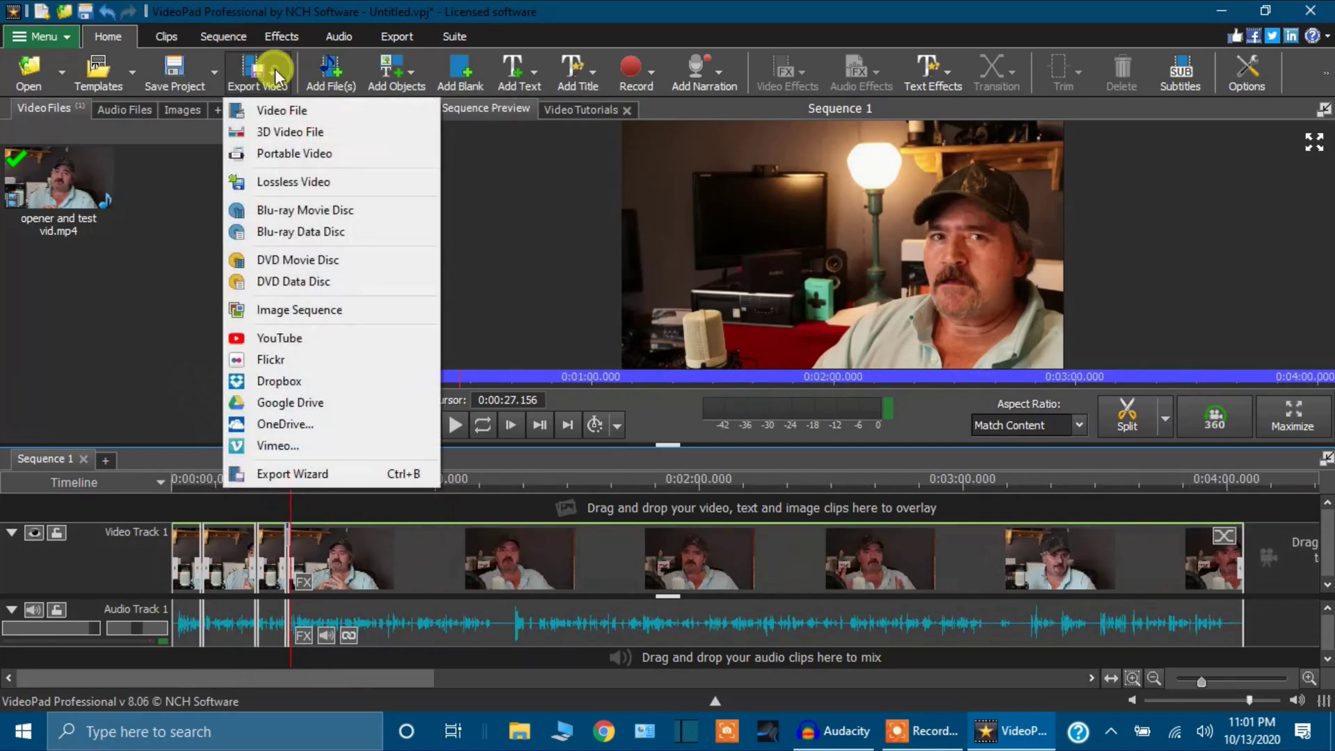
click(291, 109)
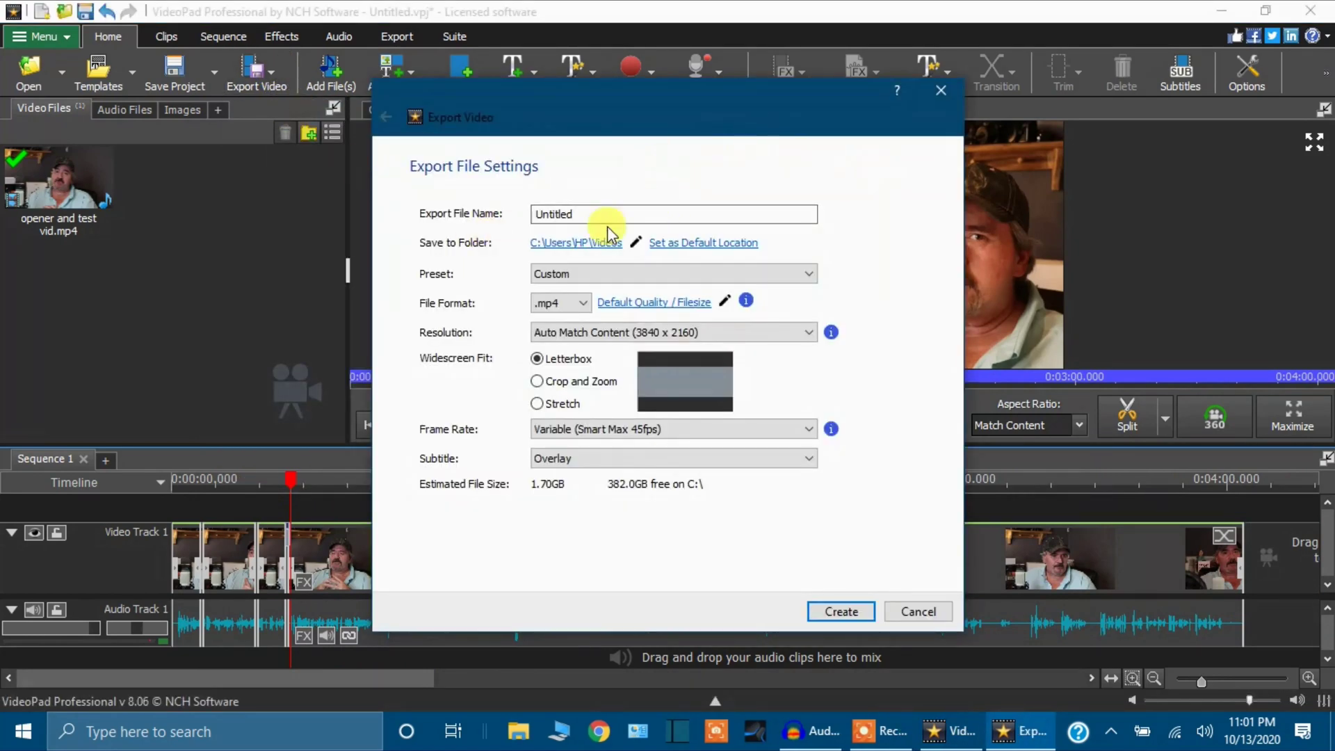
double_click(575, 216)
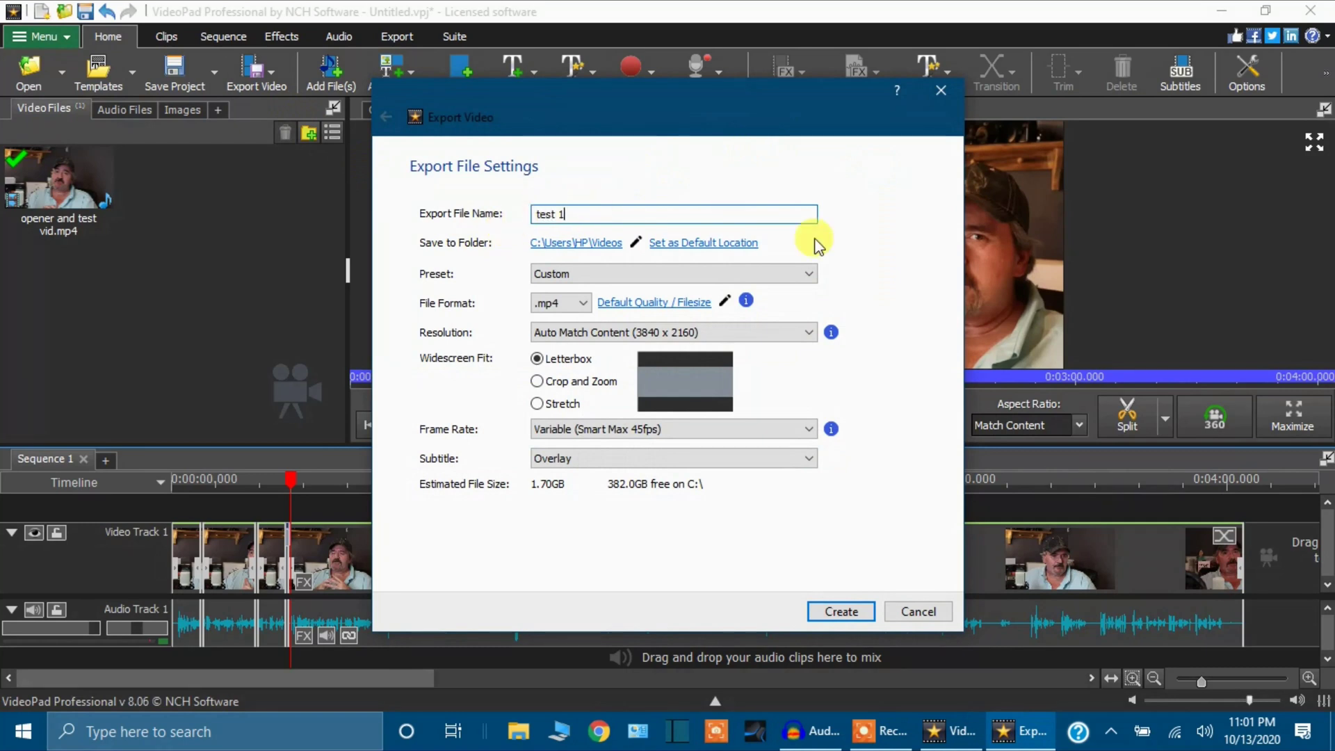
click(806, 332)
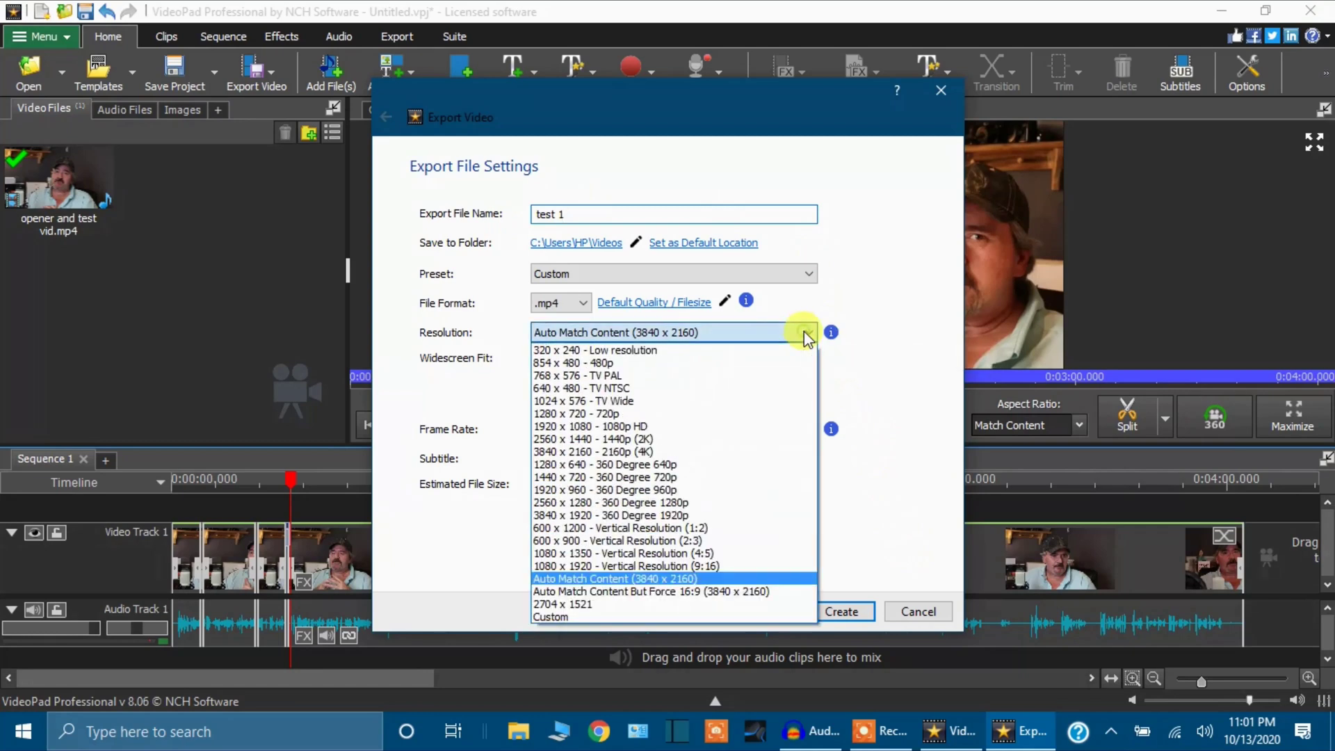
click(755, 452)
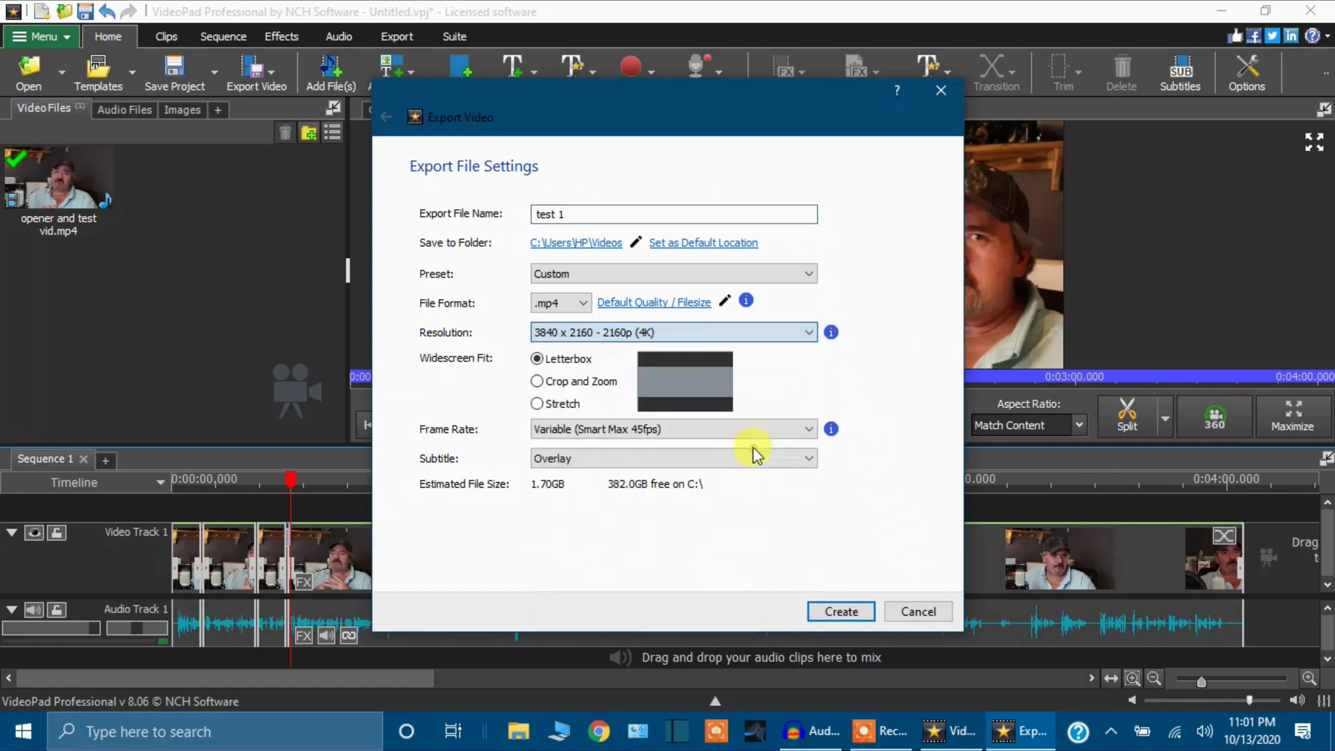
click(800, 433)
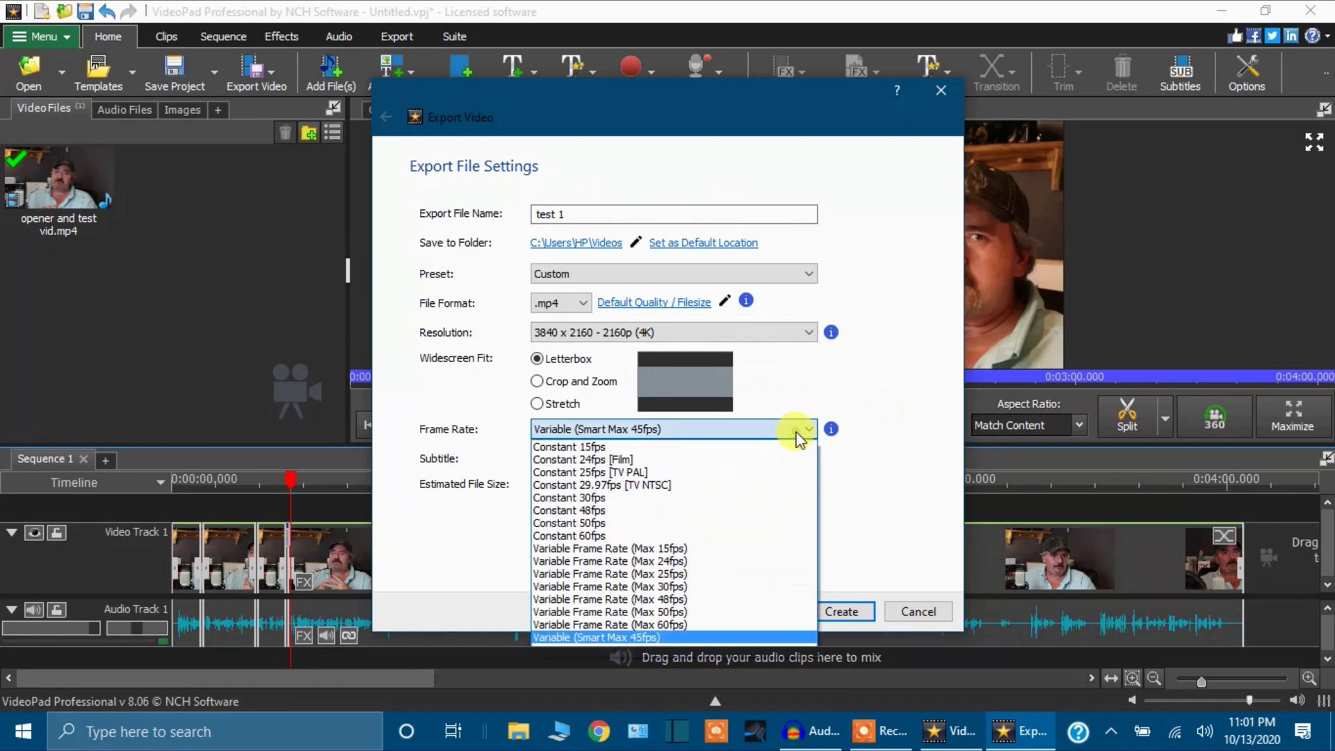
click(782, 498)
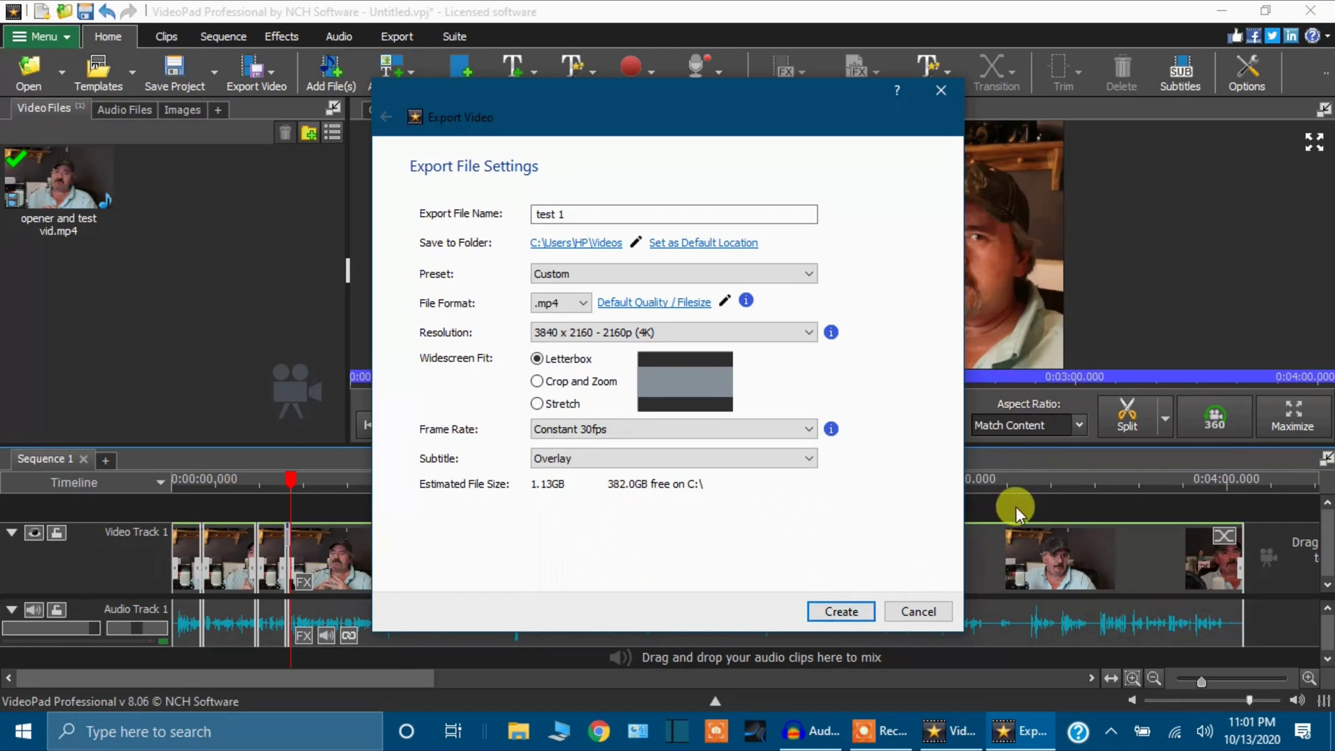
click(919, 613)
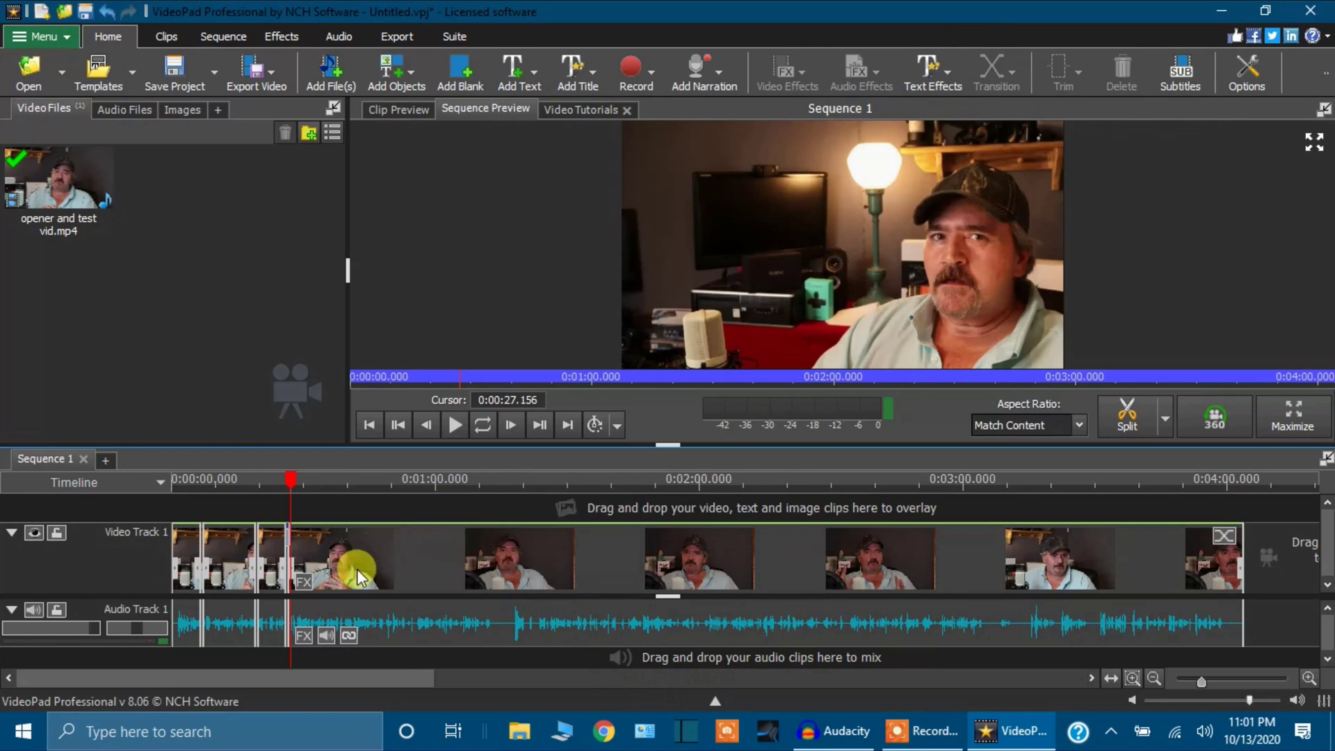
Add a Simple Text Overlay above the last clip at 0:00:27.156 with a shadow and the text "Test text".
click(346, 541)
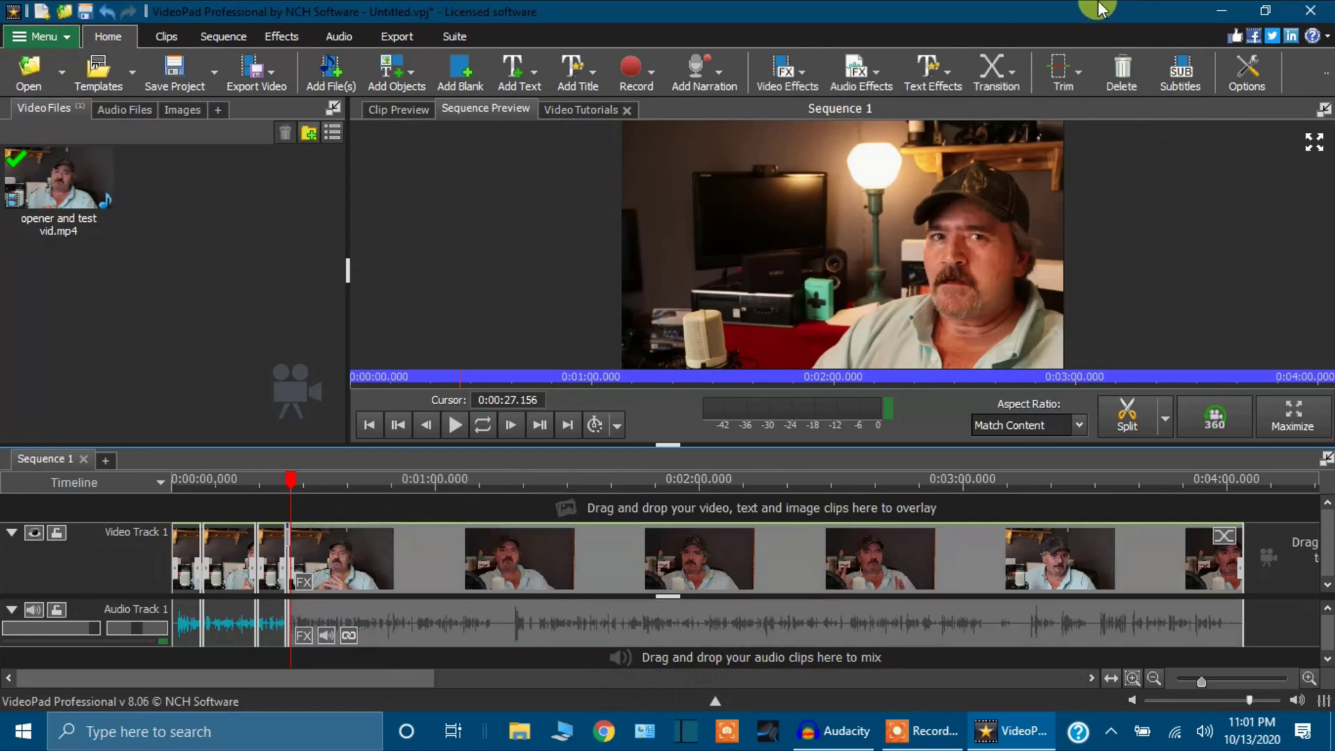
click(957, 67)
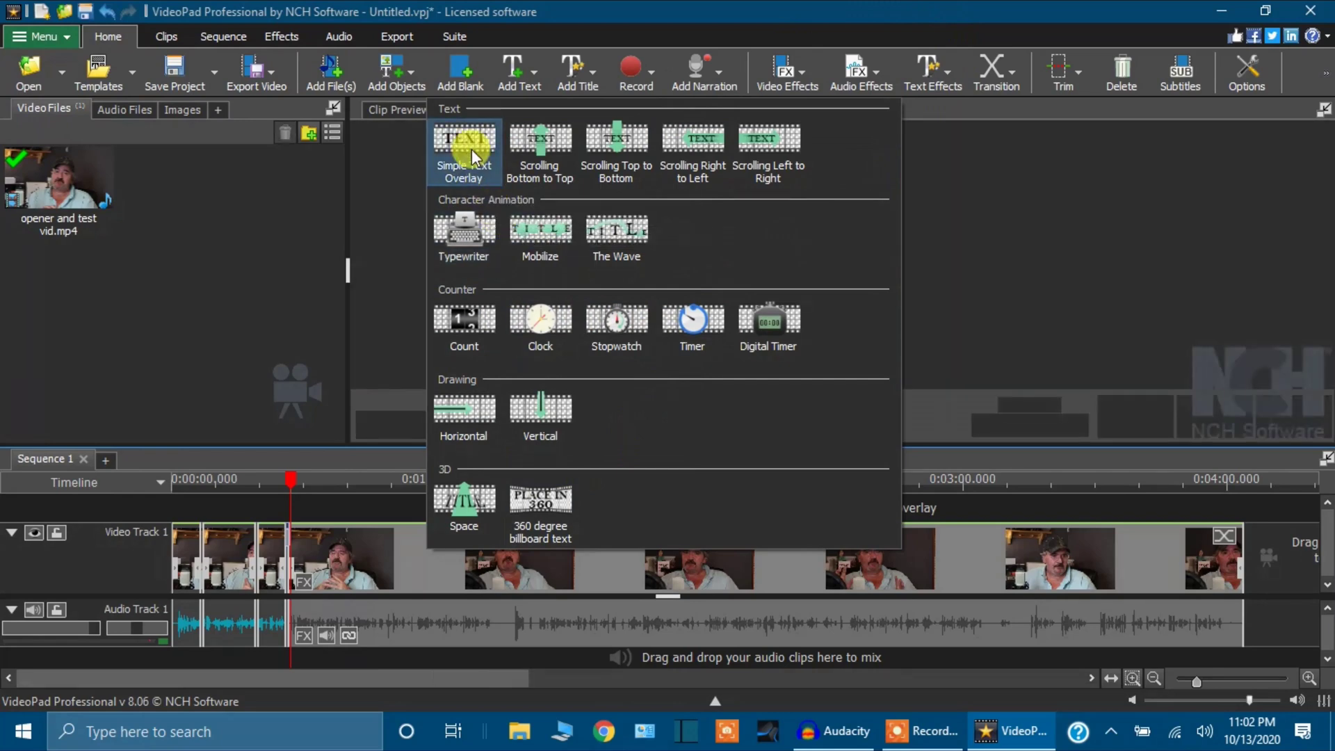
click(473, 154)
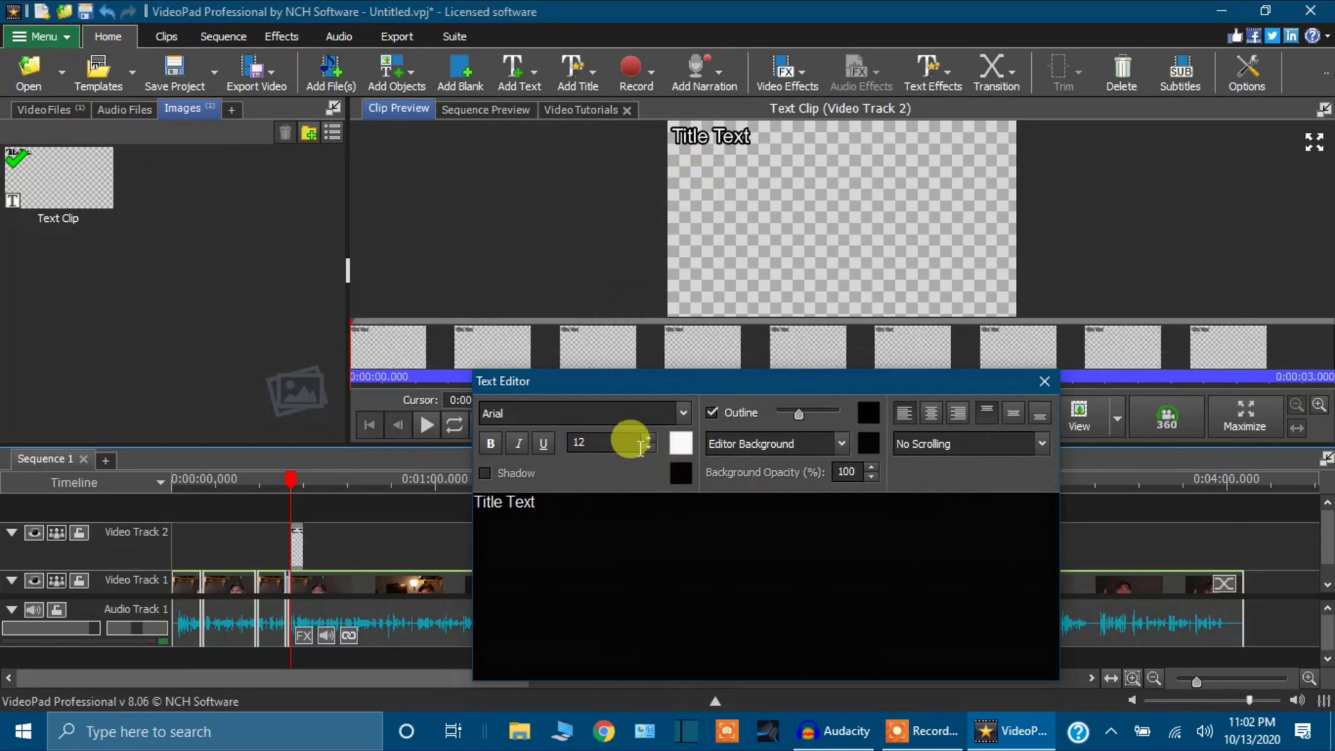
click(485, 474)
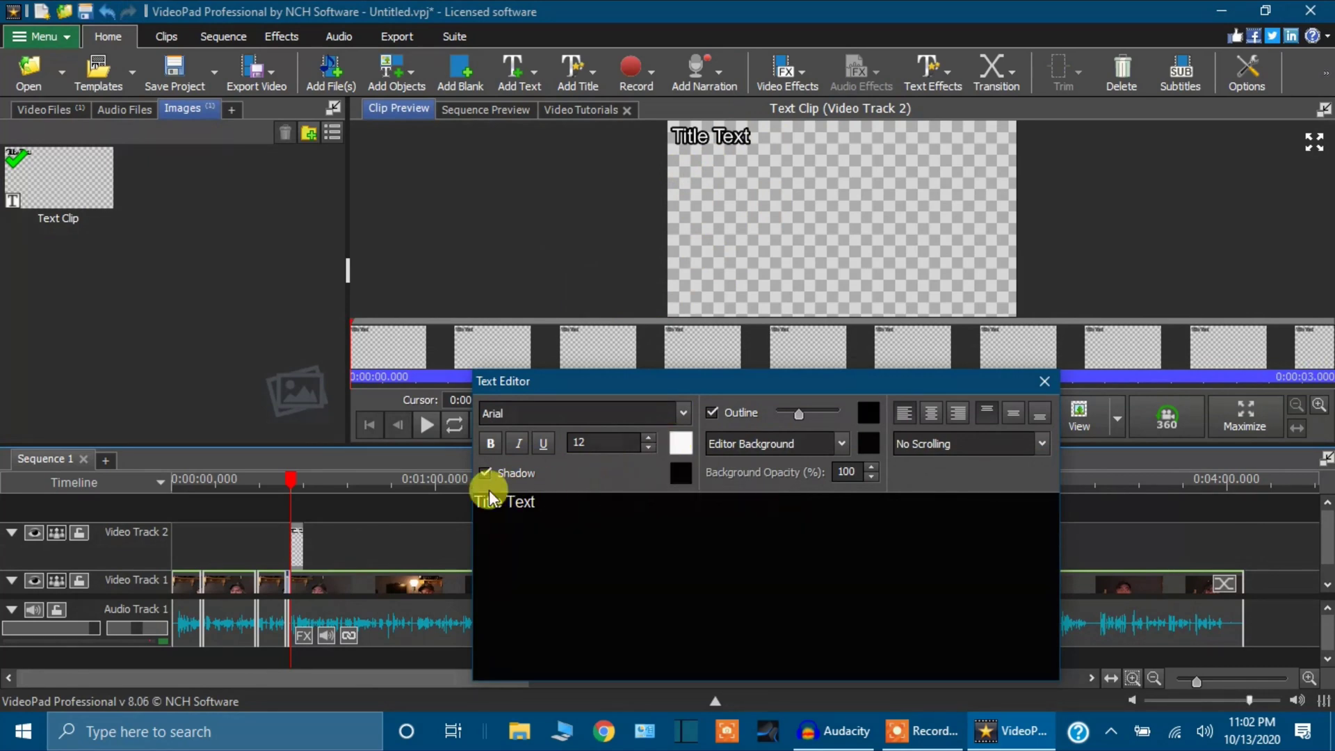
drag(550, 502, 473, 504)
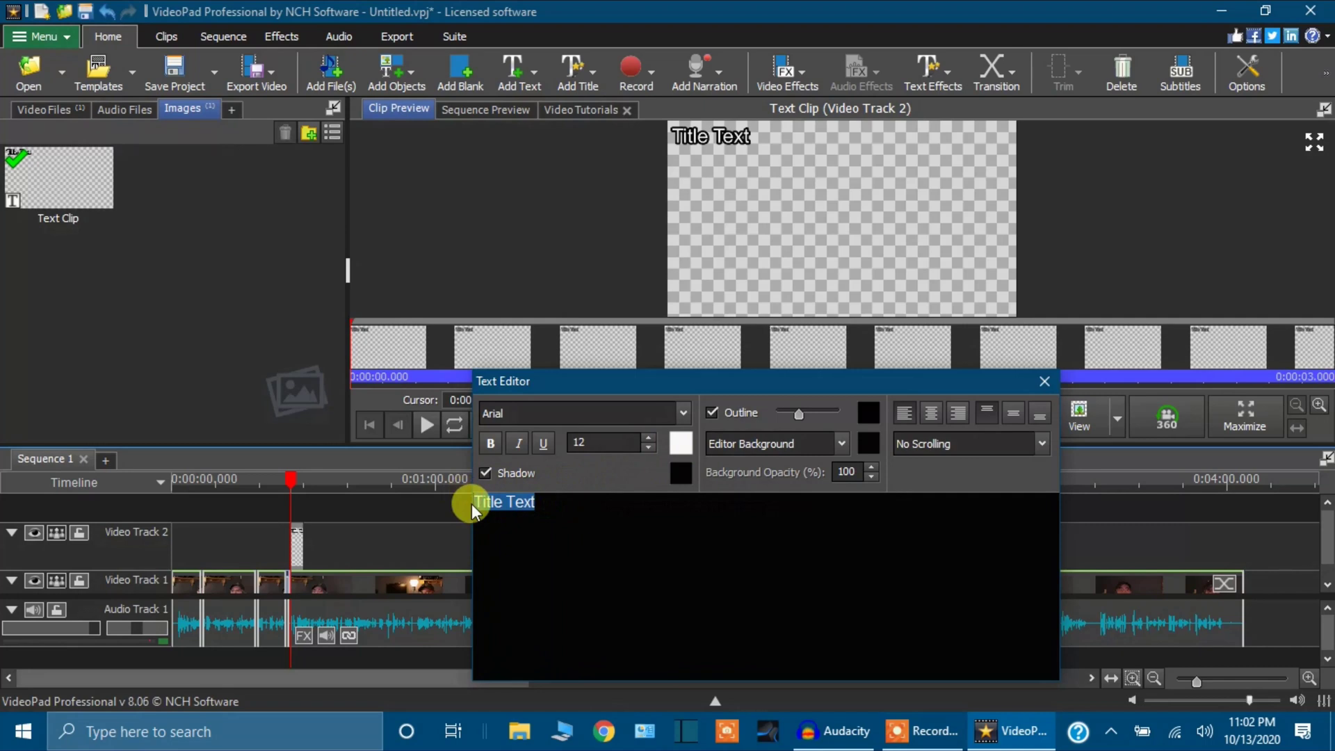
text(Test)
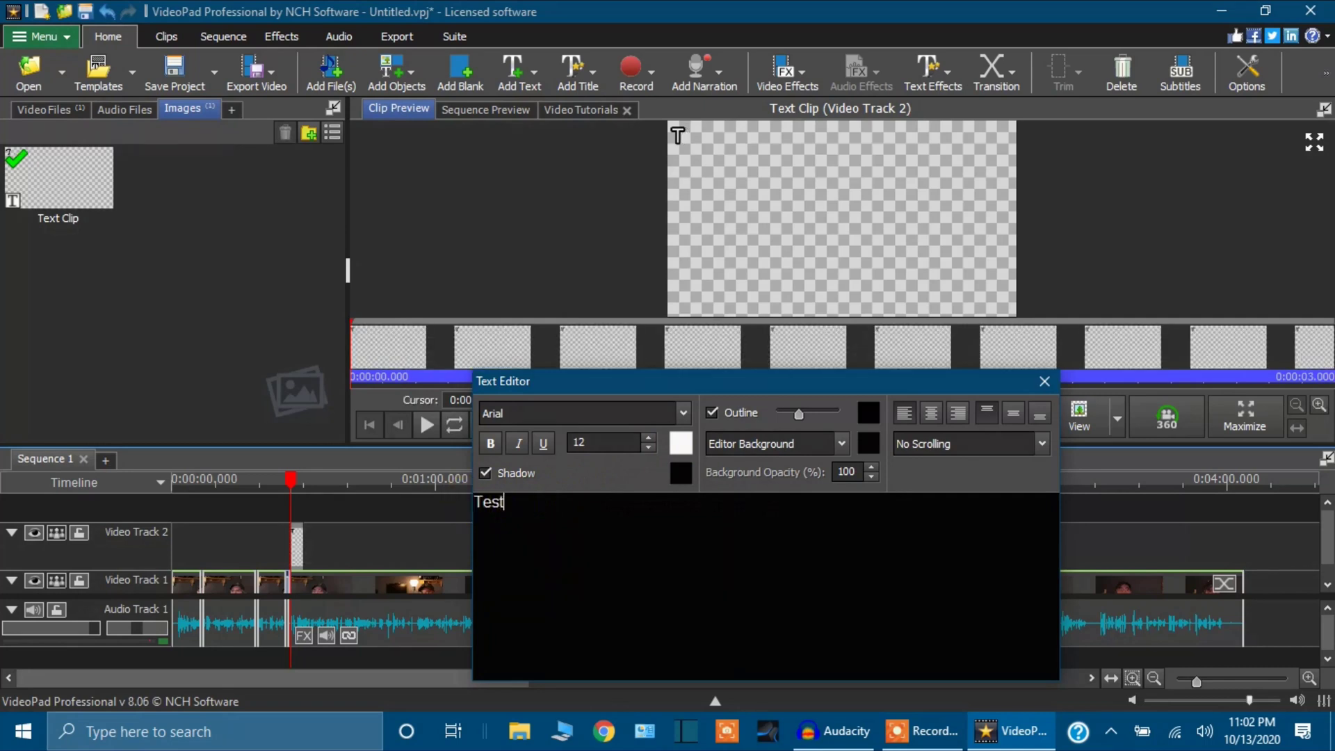
text( text)
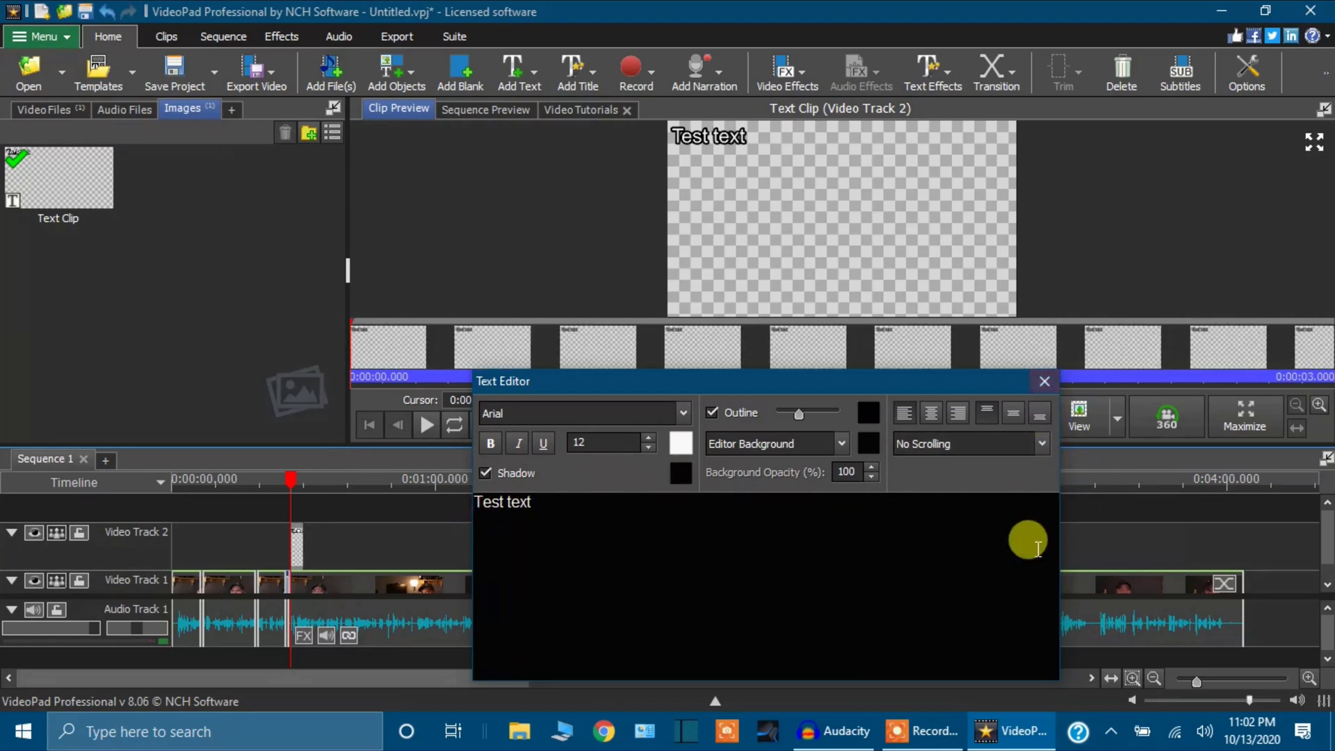
Close the text editor and play the sequence from the start of the "Test text" overlay until just past its end.
click(1043, 386)
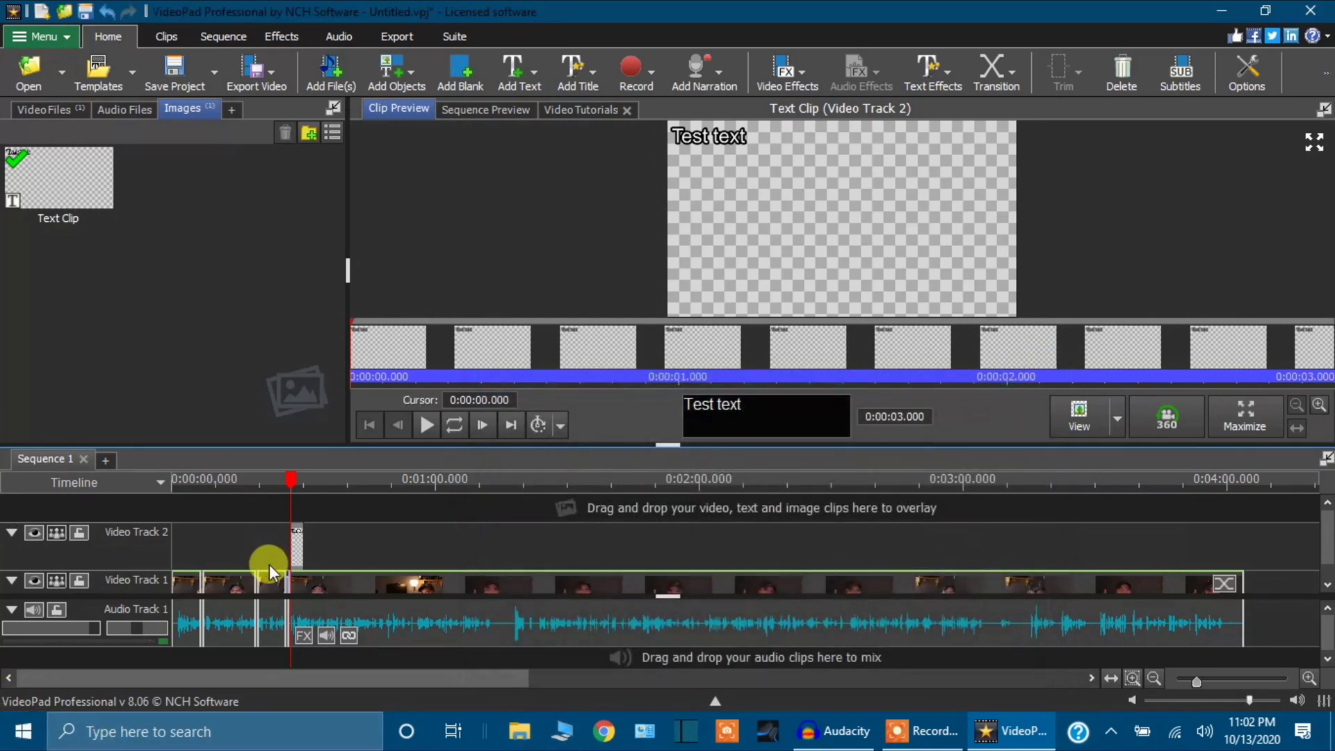
click(274, 535)
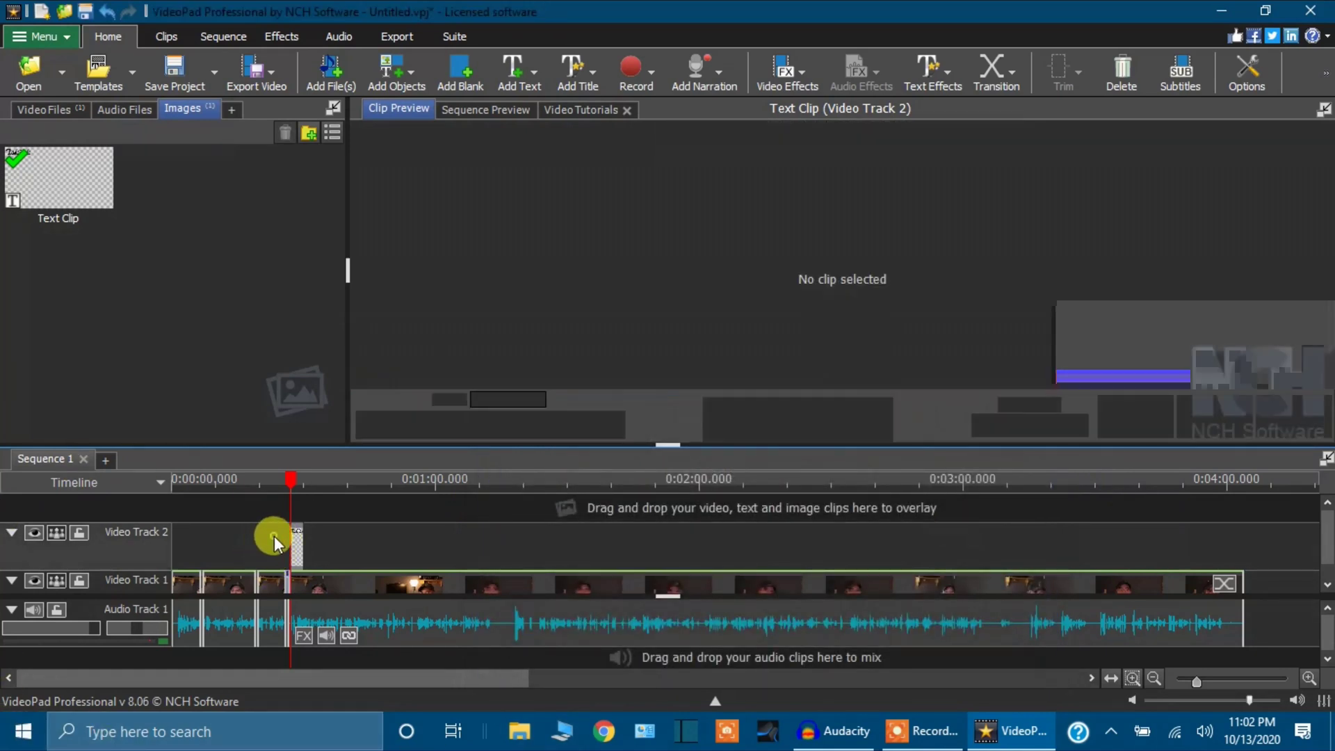
click(455, 427)
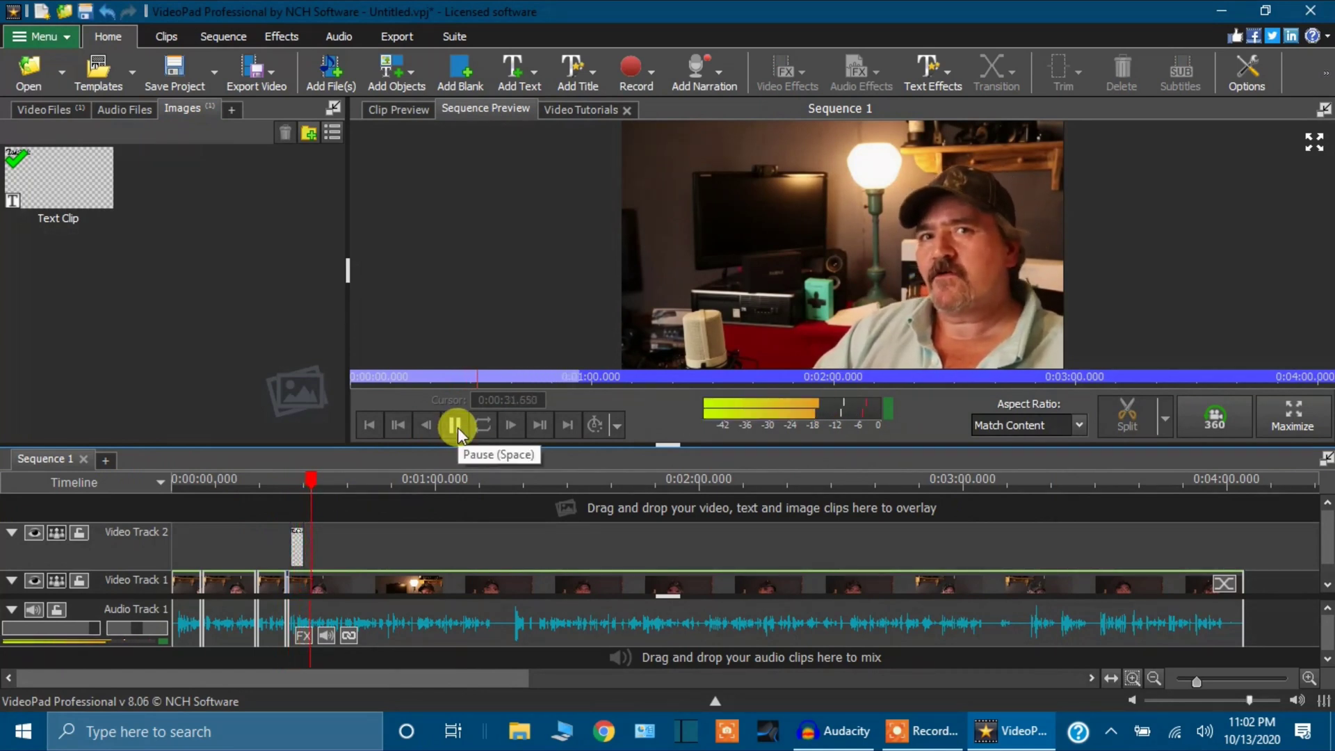
click(454, 427)
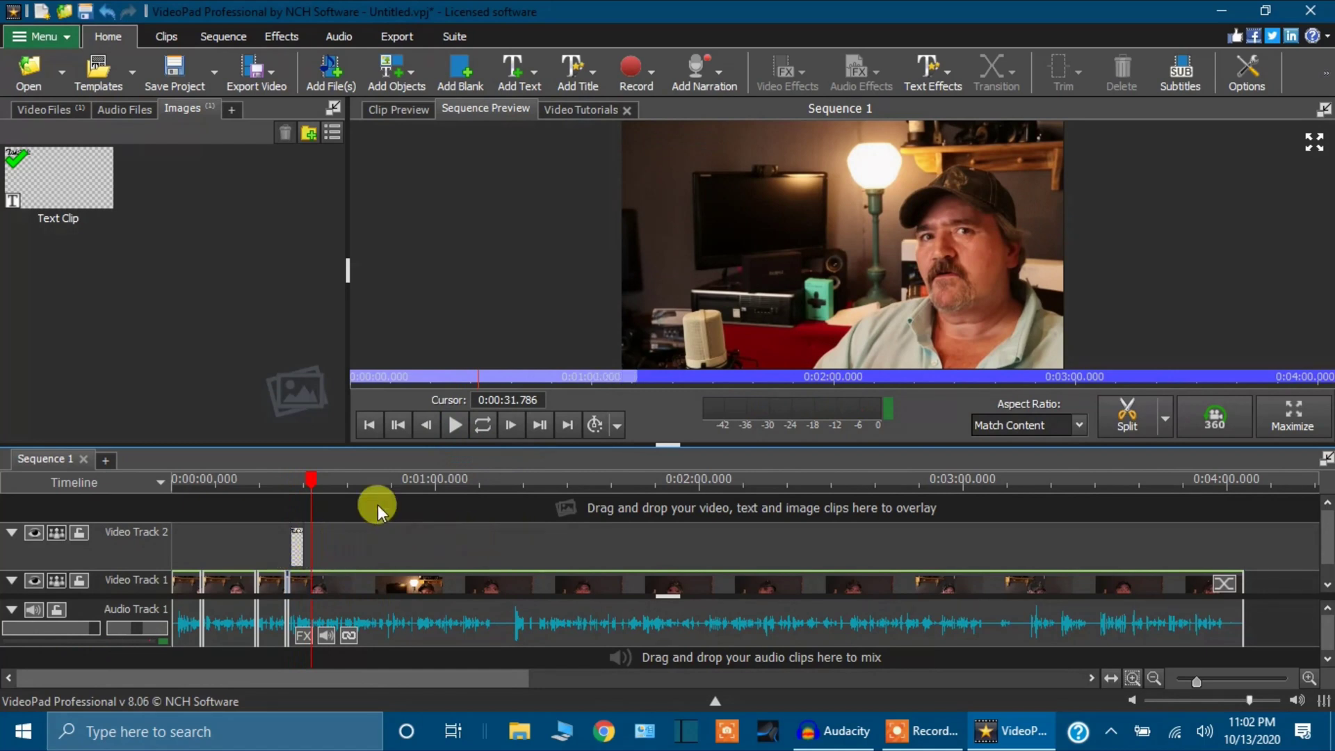
Extend the text clip's end on Video Track 2 to a duration of about 19 s and preview the lengthened part.
scroll(275, 552, up, 2)
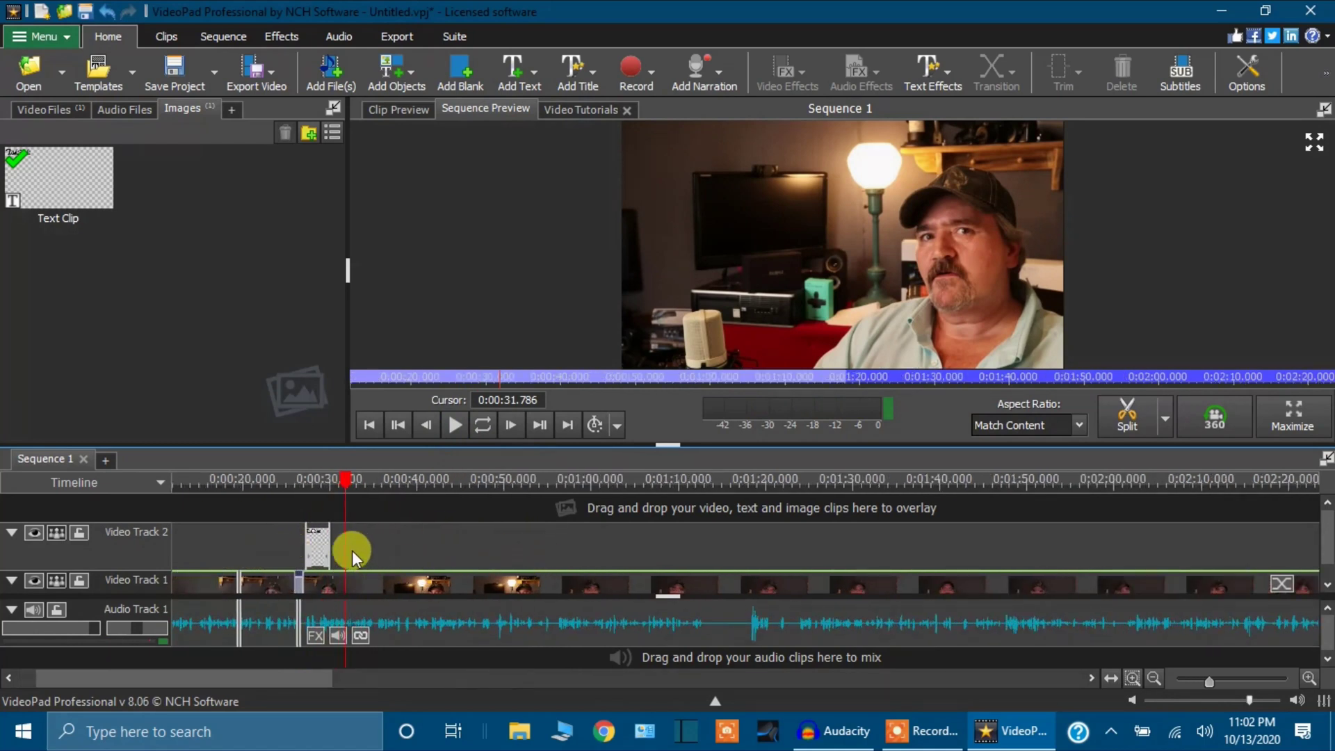
drag(331, 547, 473, 537)
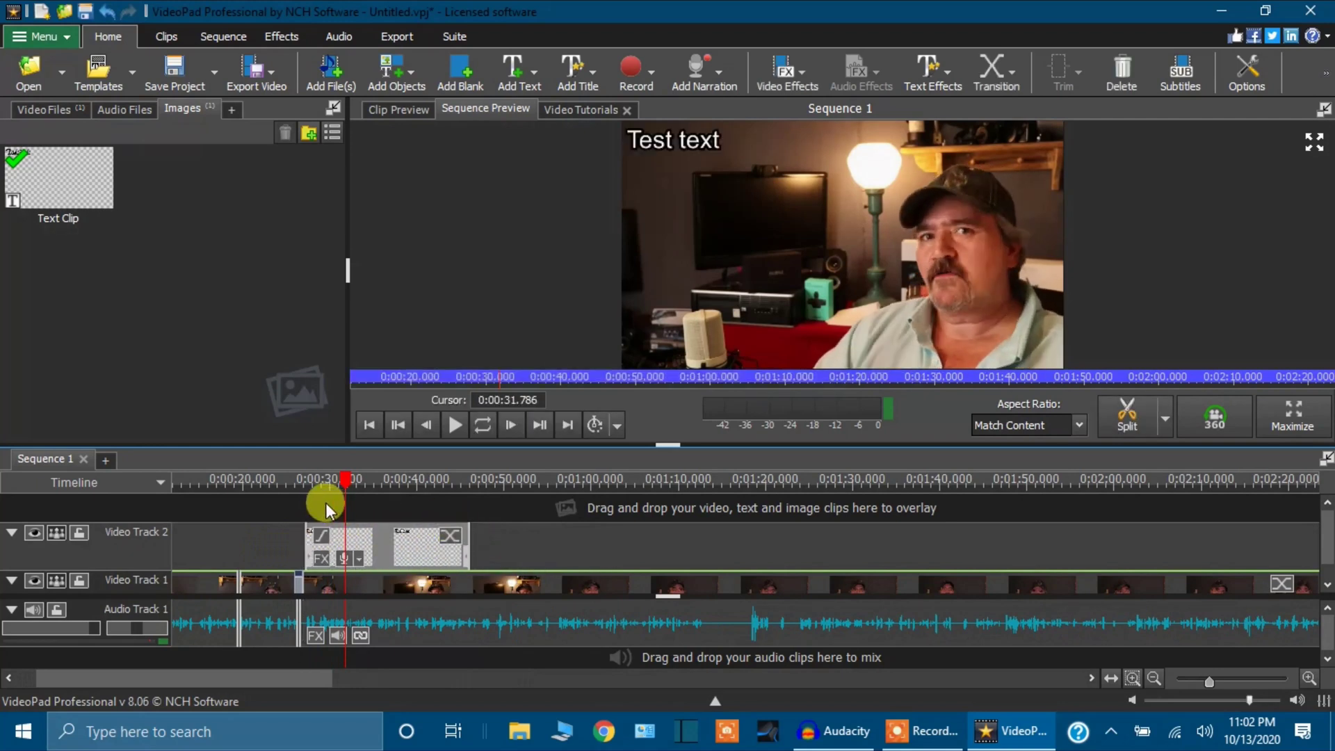
mouse_move(343, 479)
mouse_down()
mouse_move(304, 479)
mouse_move(451, 479)
mouse_move(393, 480)
mouse_up()
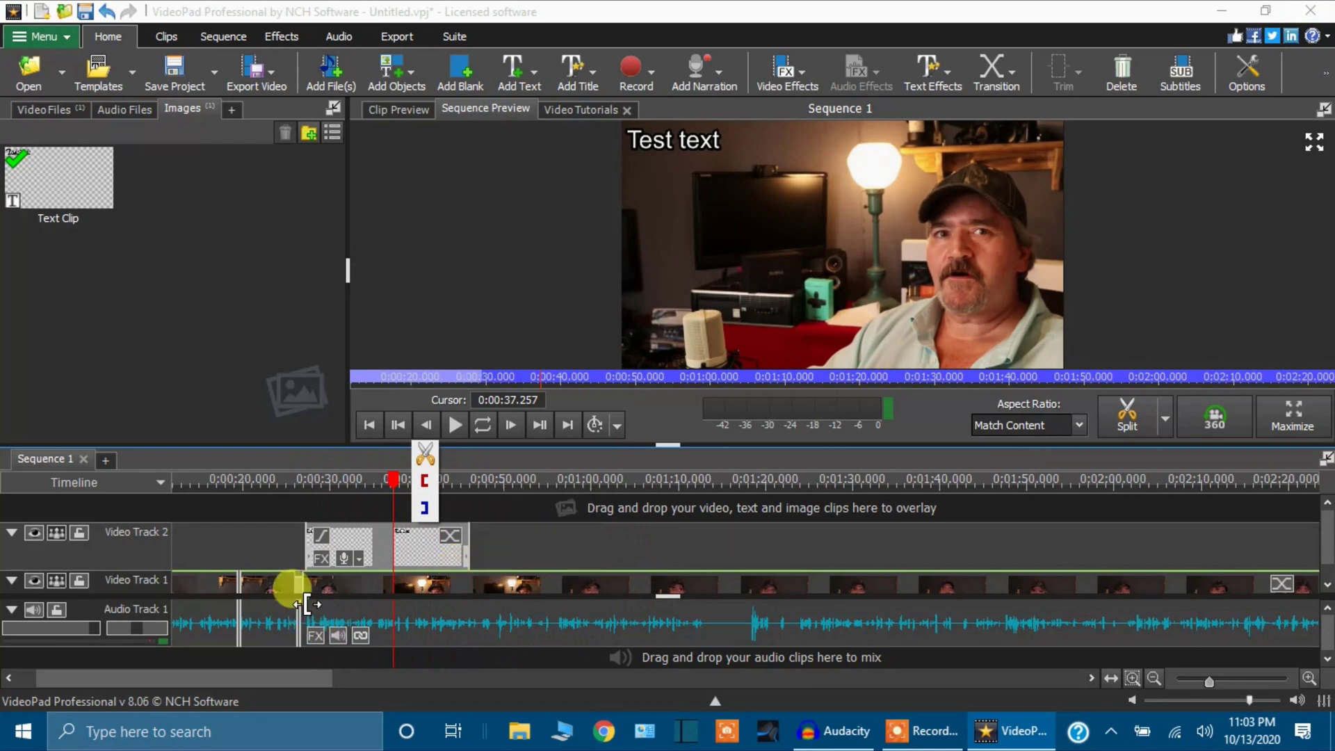
Give the text clip a fade-in of 0:00:02.000 and a Cross Fade transition of 1.000 s at its end.
click(323, 538)
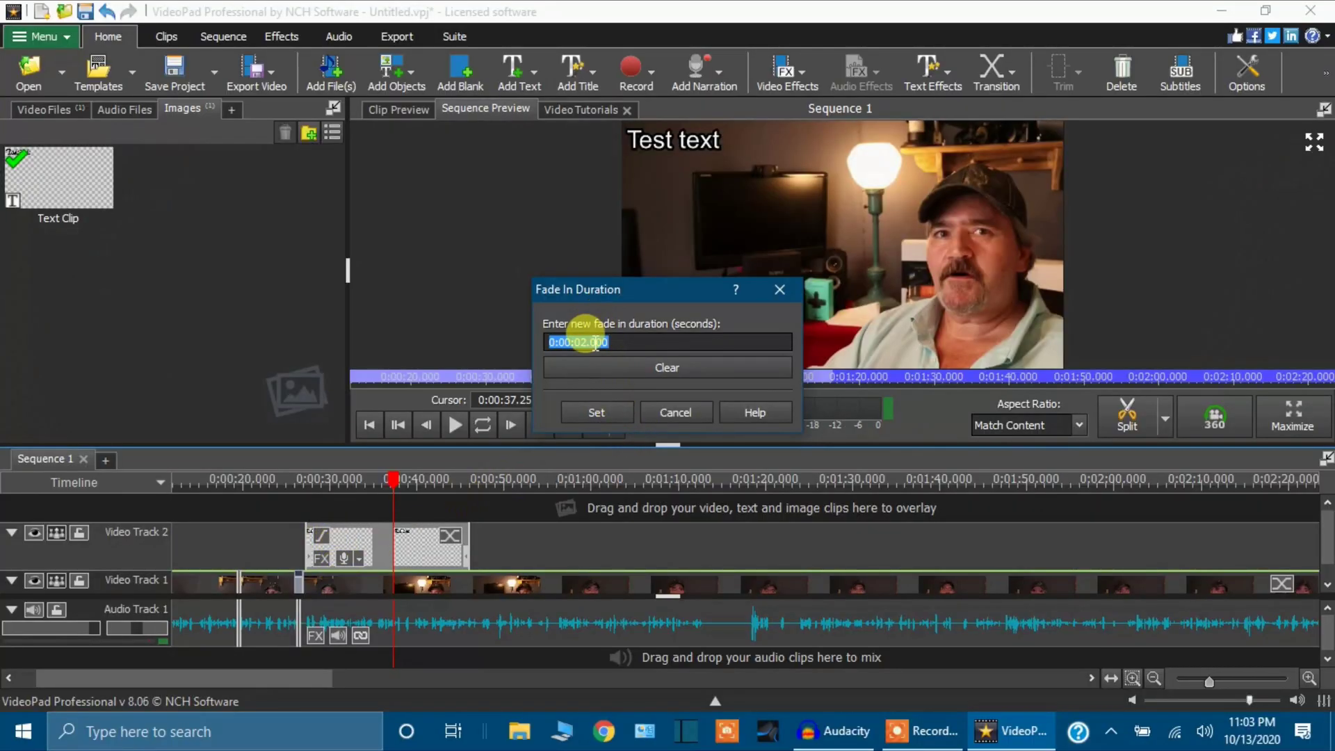
click(627, 407)
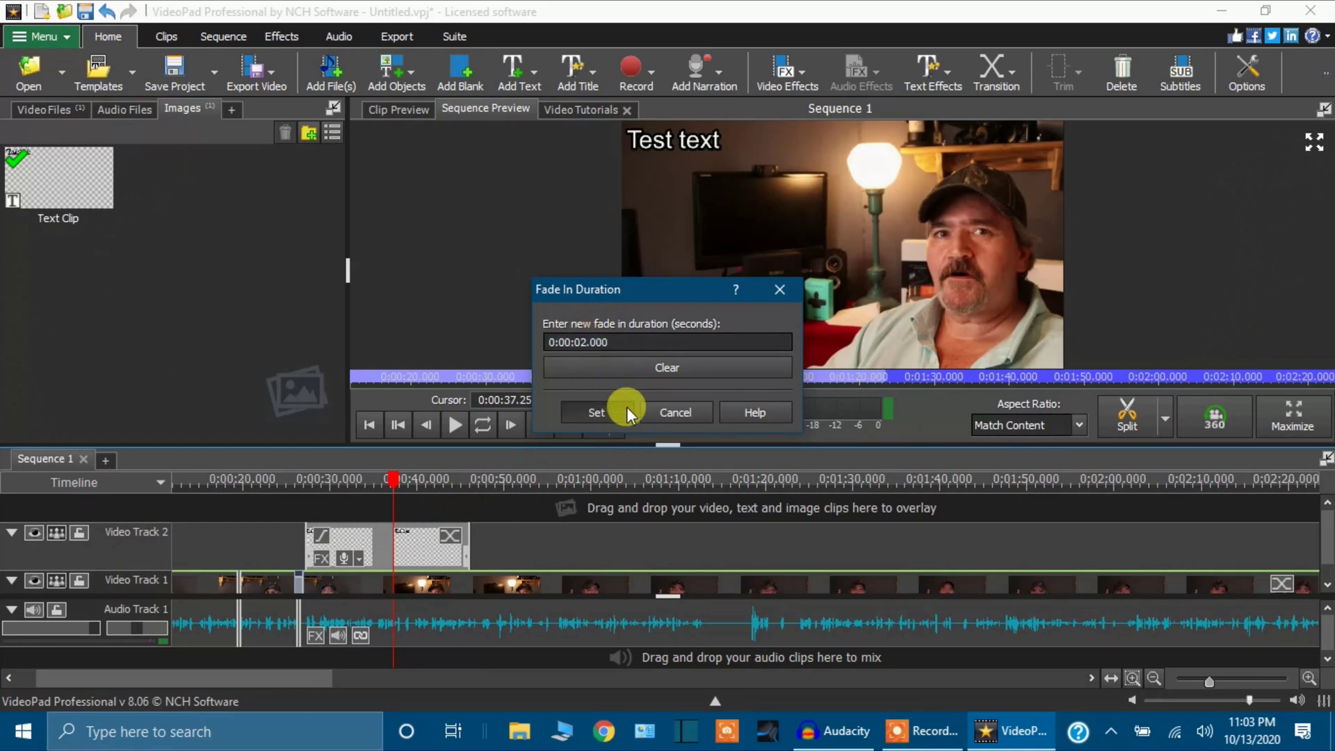
click(452, 538)
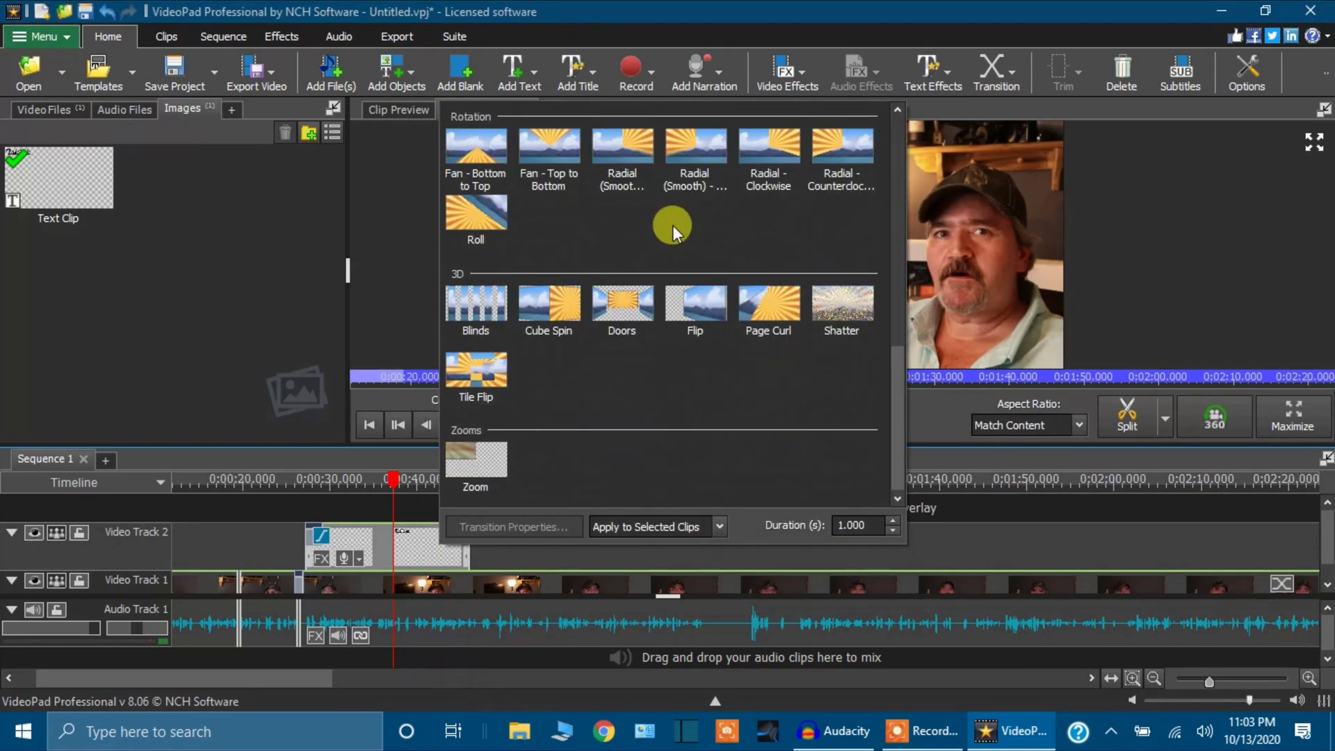
scroll(673, 224, up, 4)
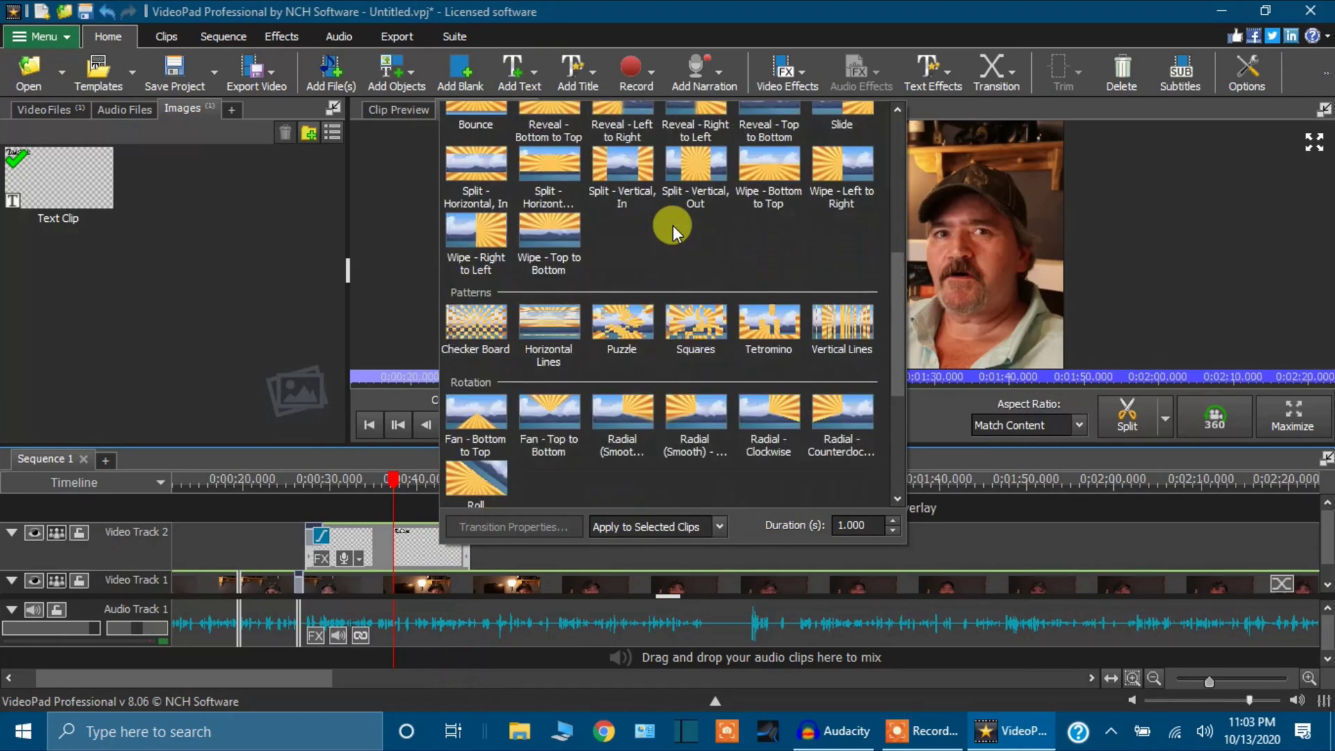
scroll(673, 224, up, 5)
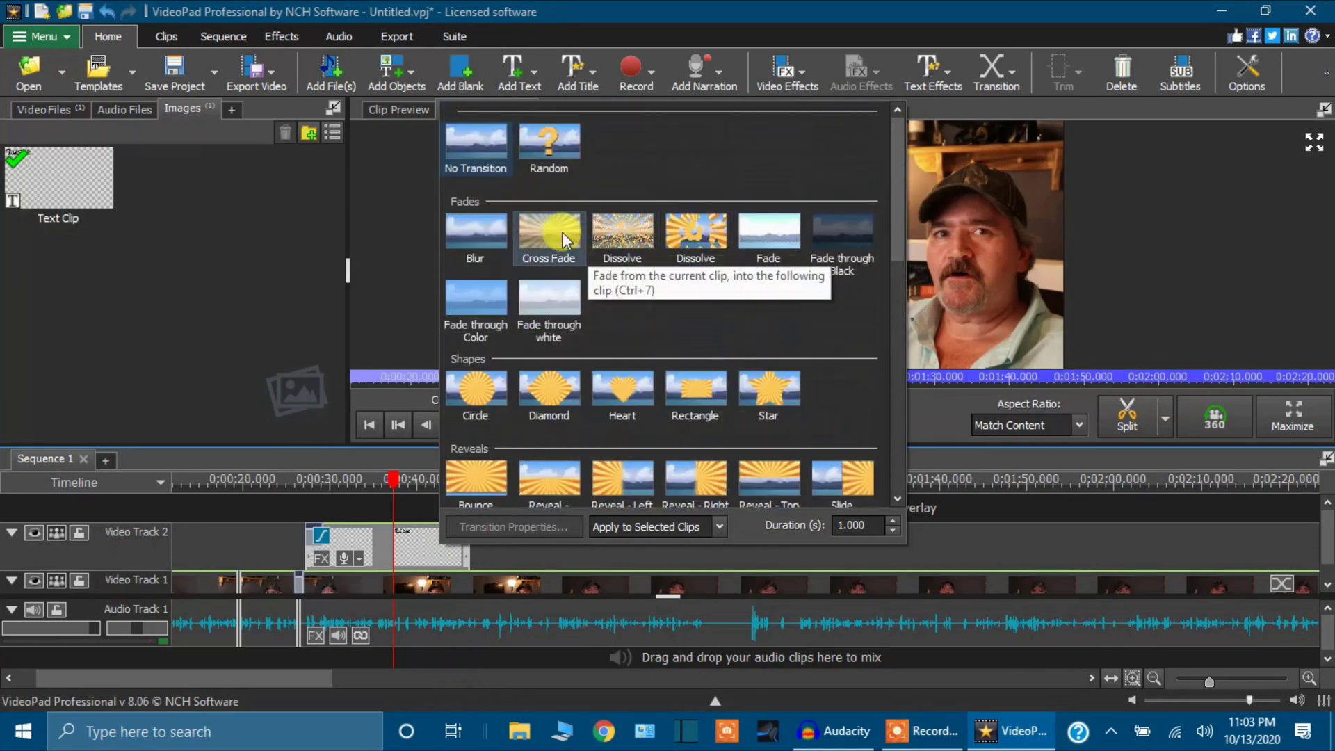
click(548, 222)
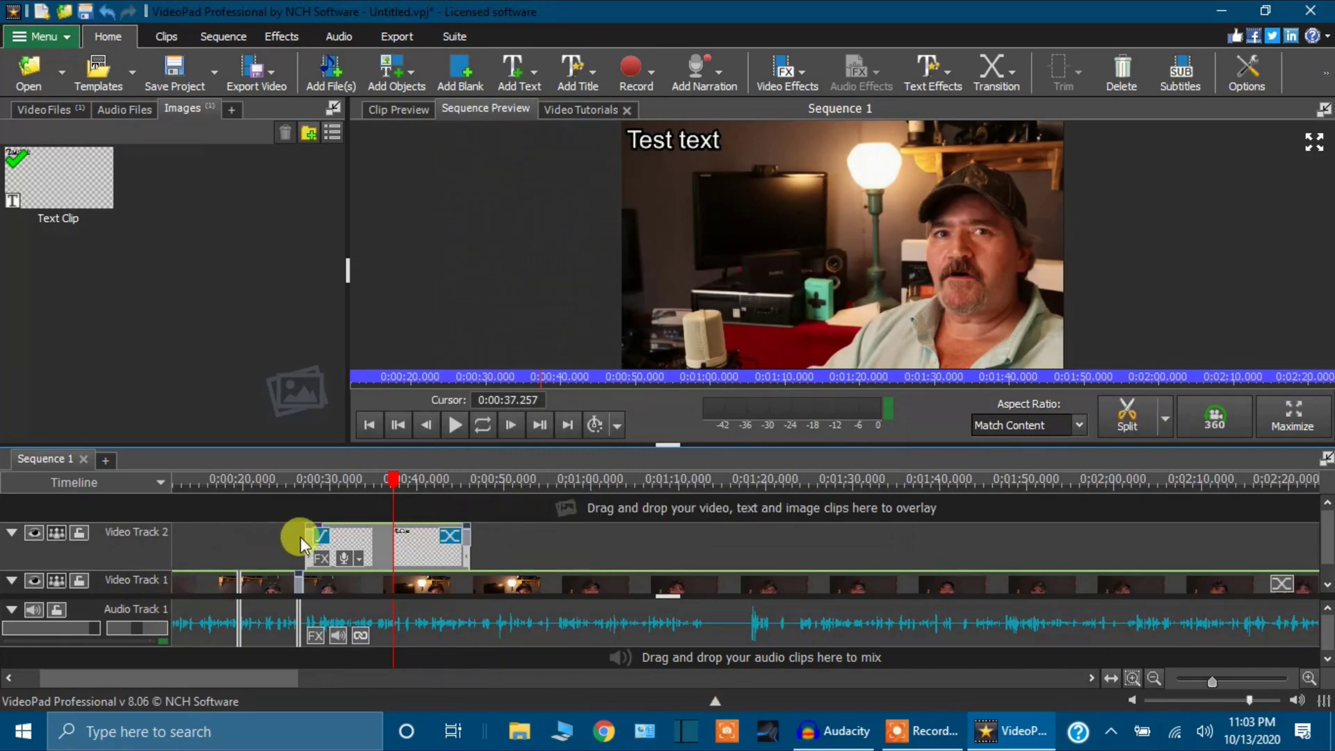
Move the text clip along Video Track 2 to an offset of about 0:00:42.869 and play the sequence across it.
drag(432, 552, 495, 553)
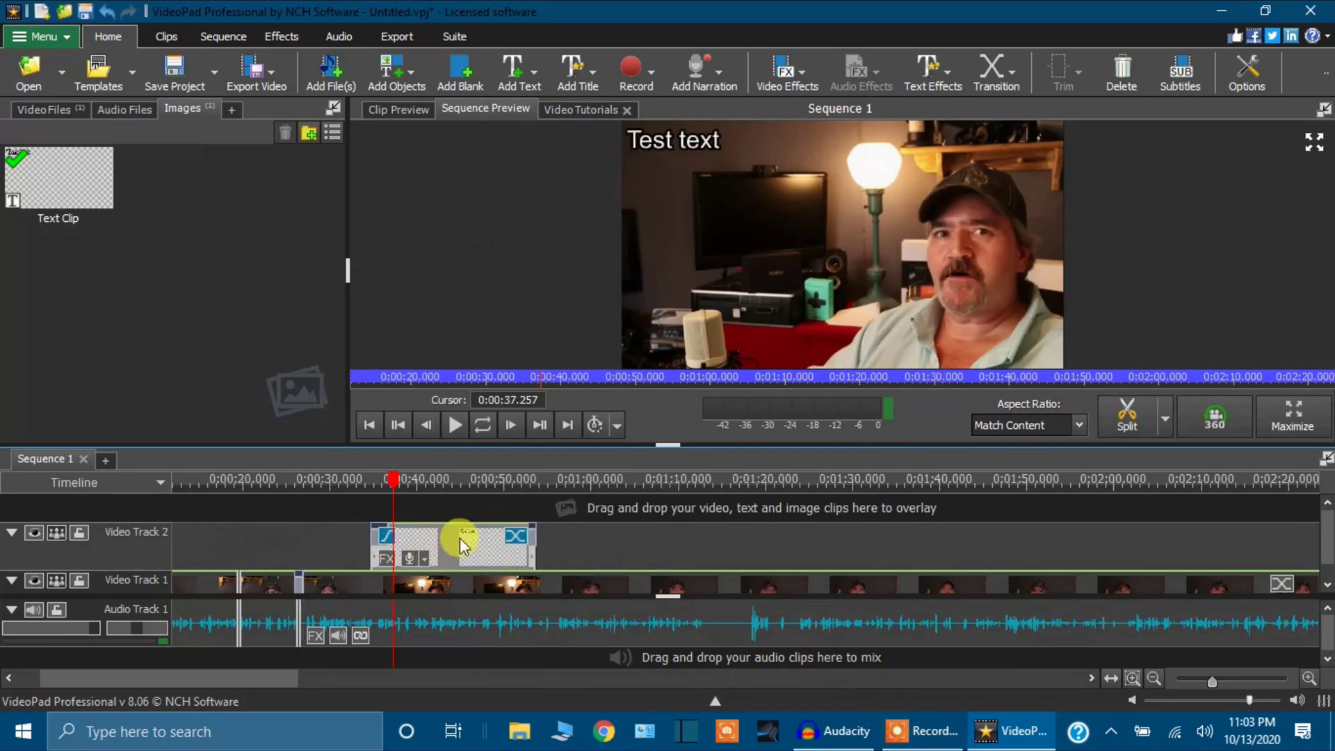
drag(459, 543, 534, 548)
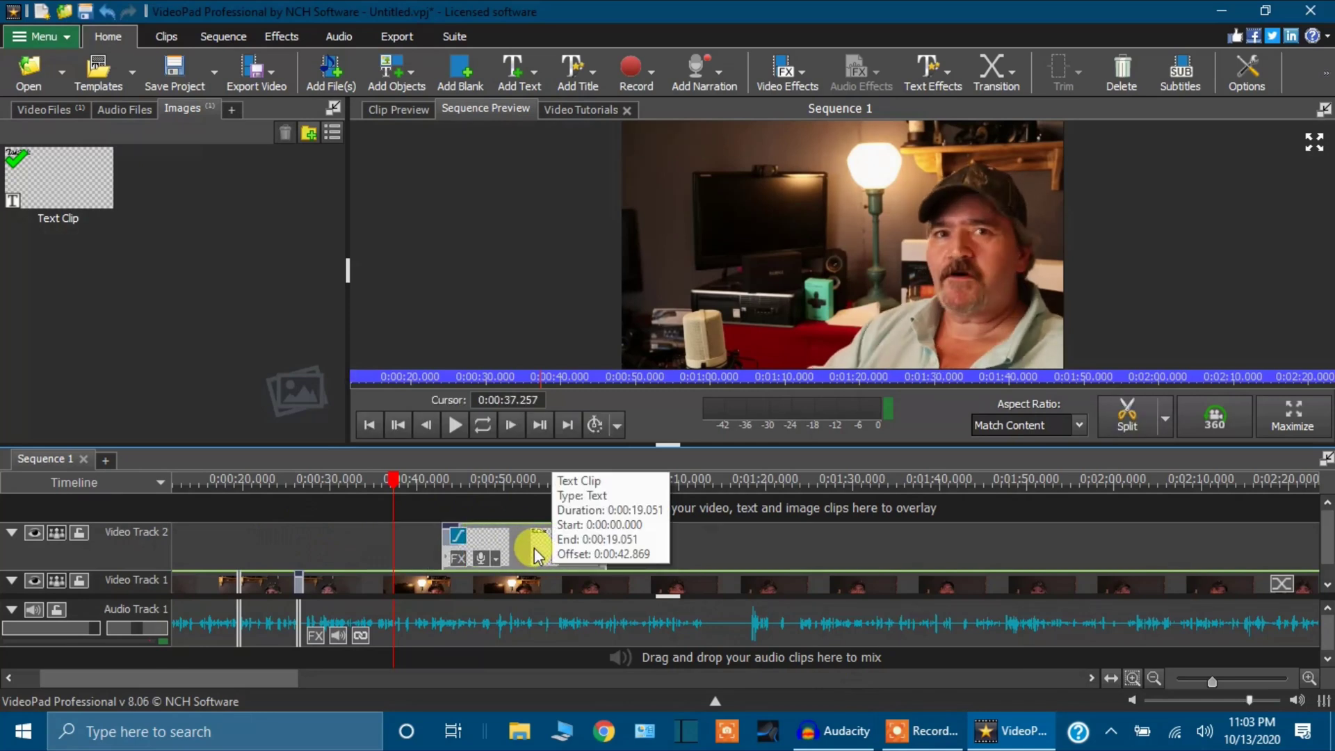
click(420, 497)
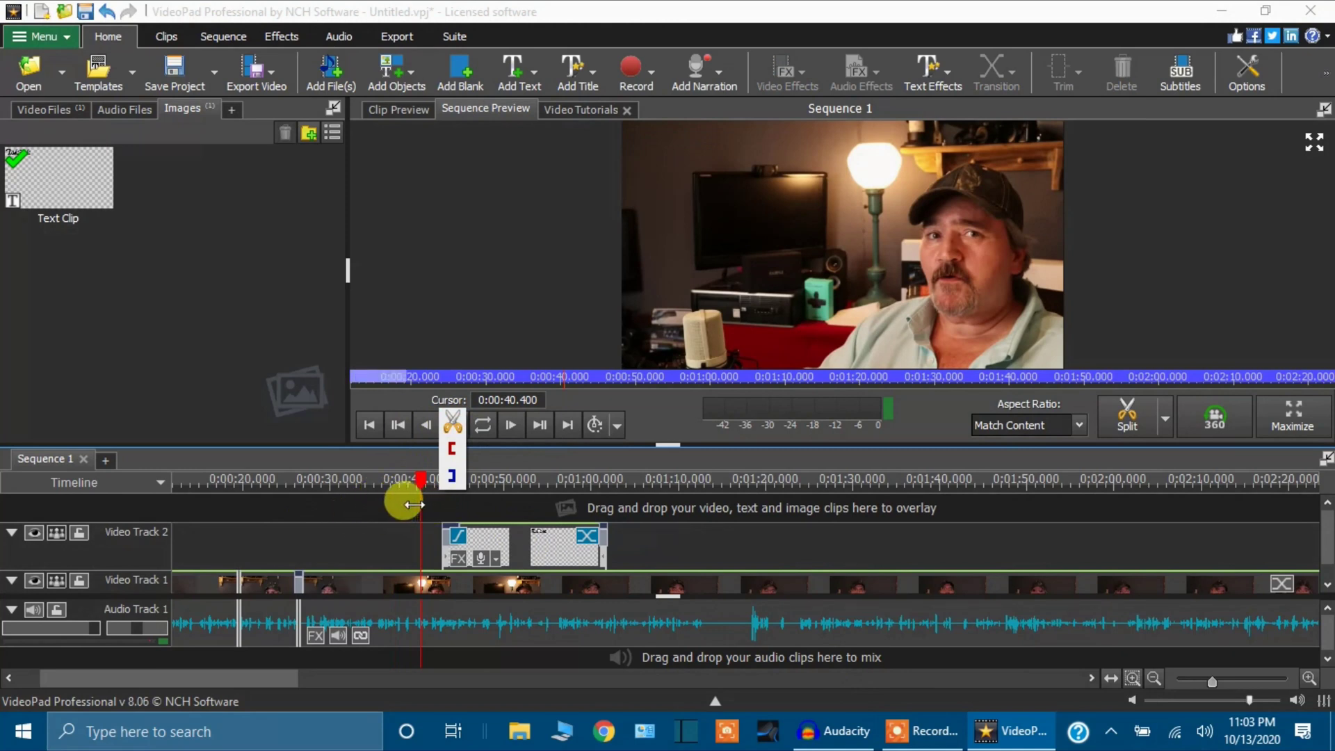
drag(415, 505, 412, 506)
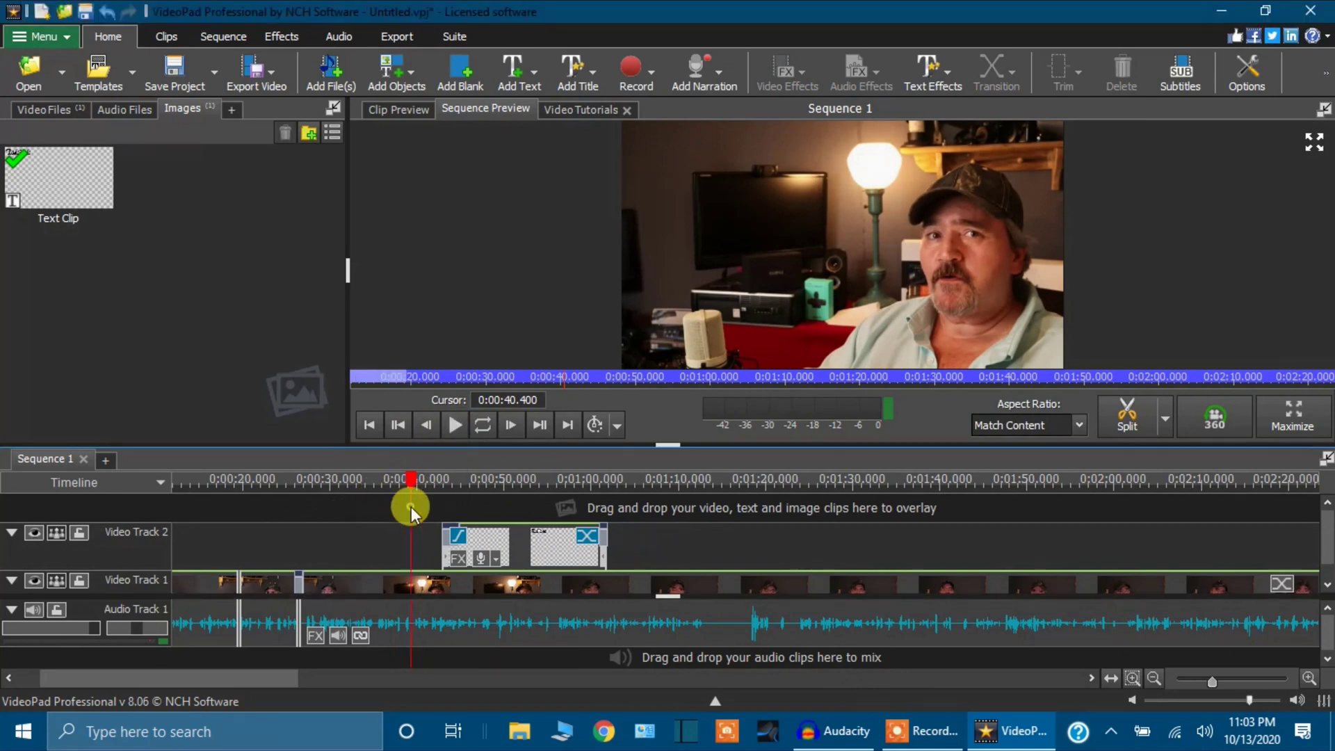
click(462, 423)
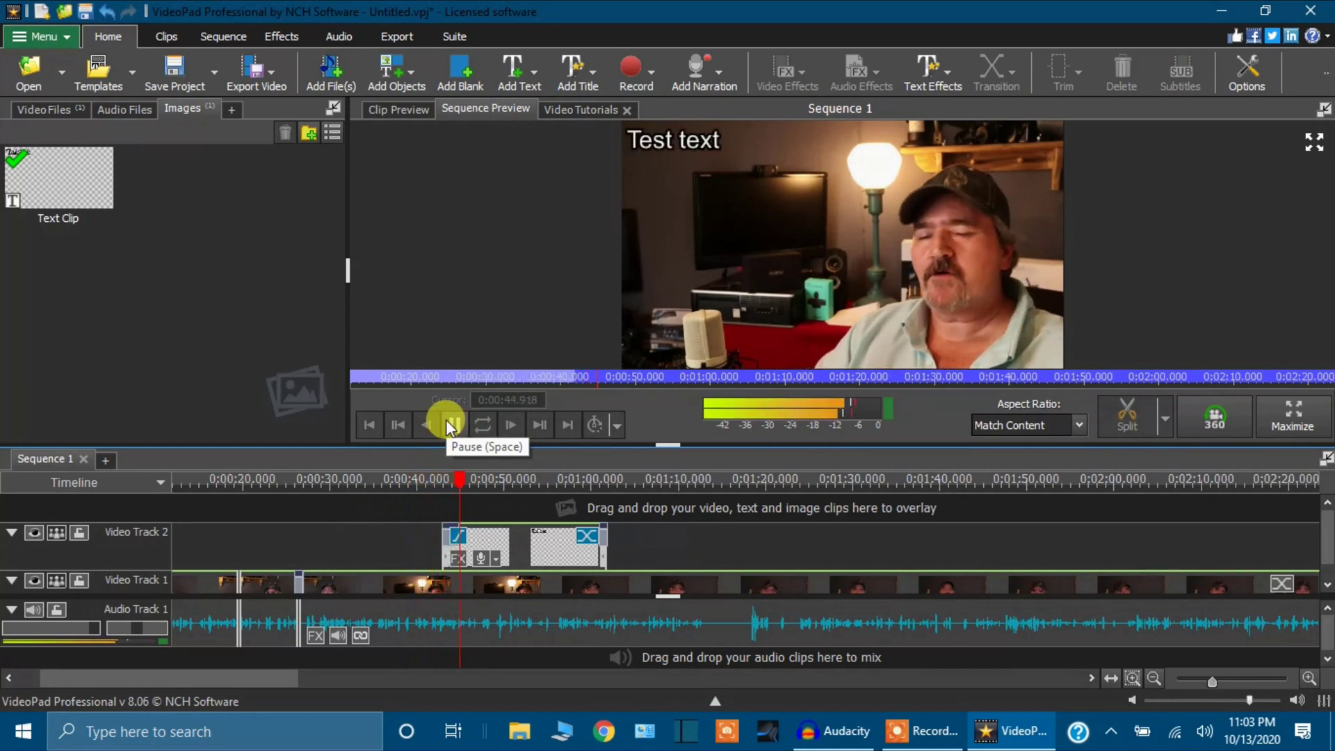
click(561, 504)
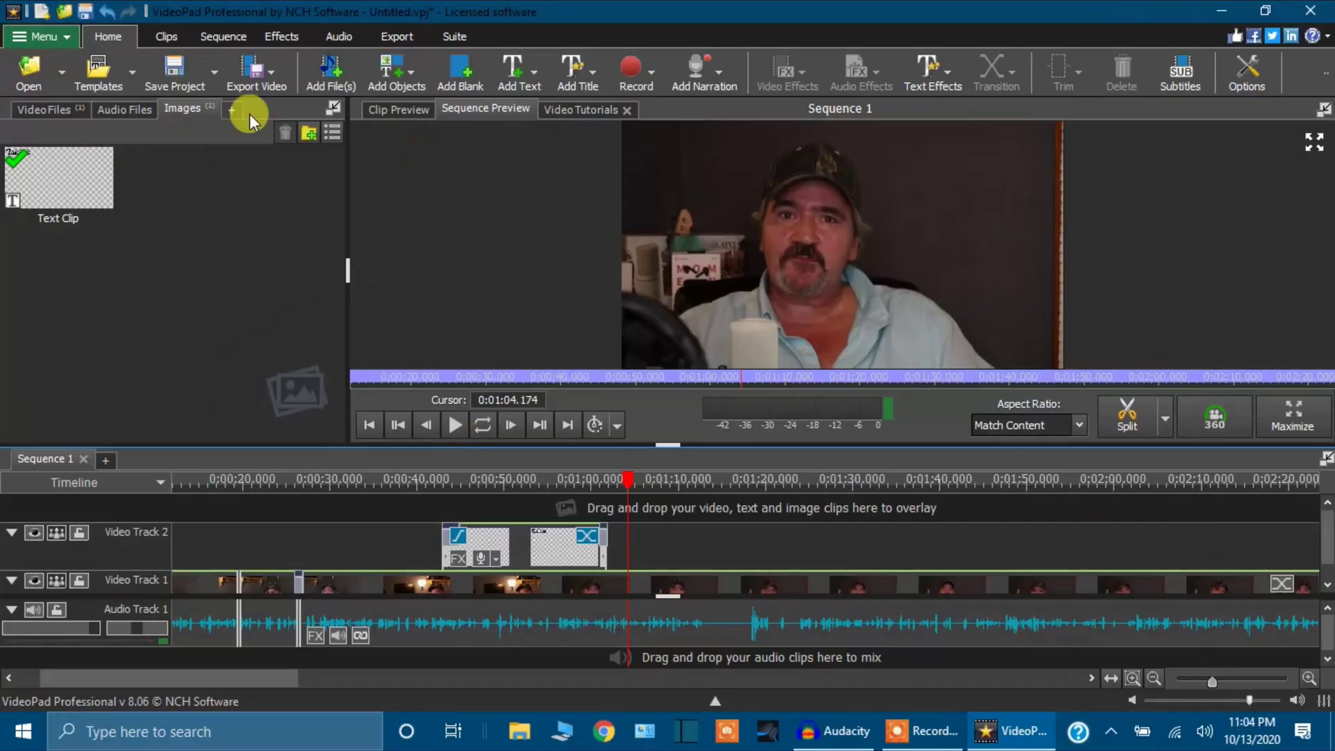
click(271, 72)
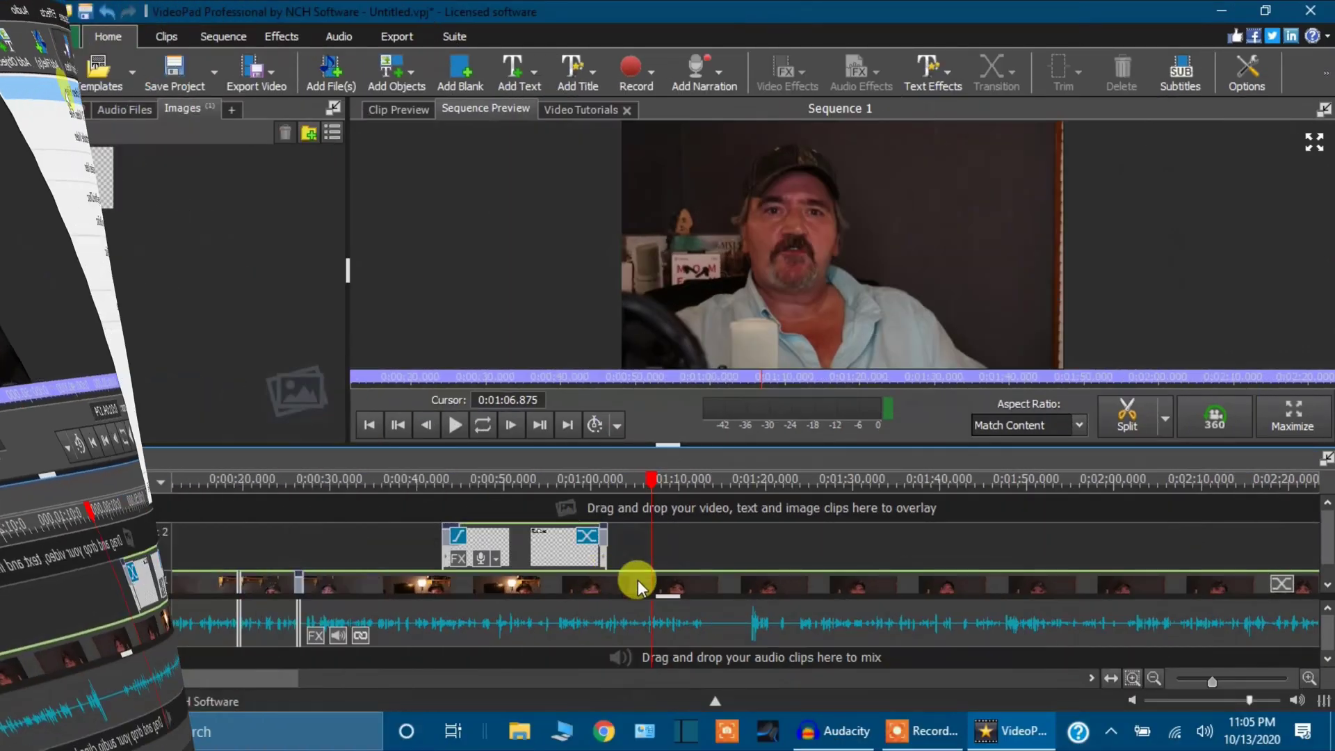
Apply the Amplify audio effect with a gain of 150% to the last clip, and place the playhead near the clip's start.
click(628, 628)
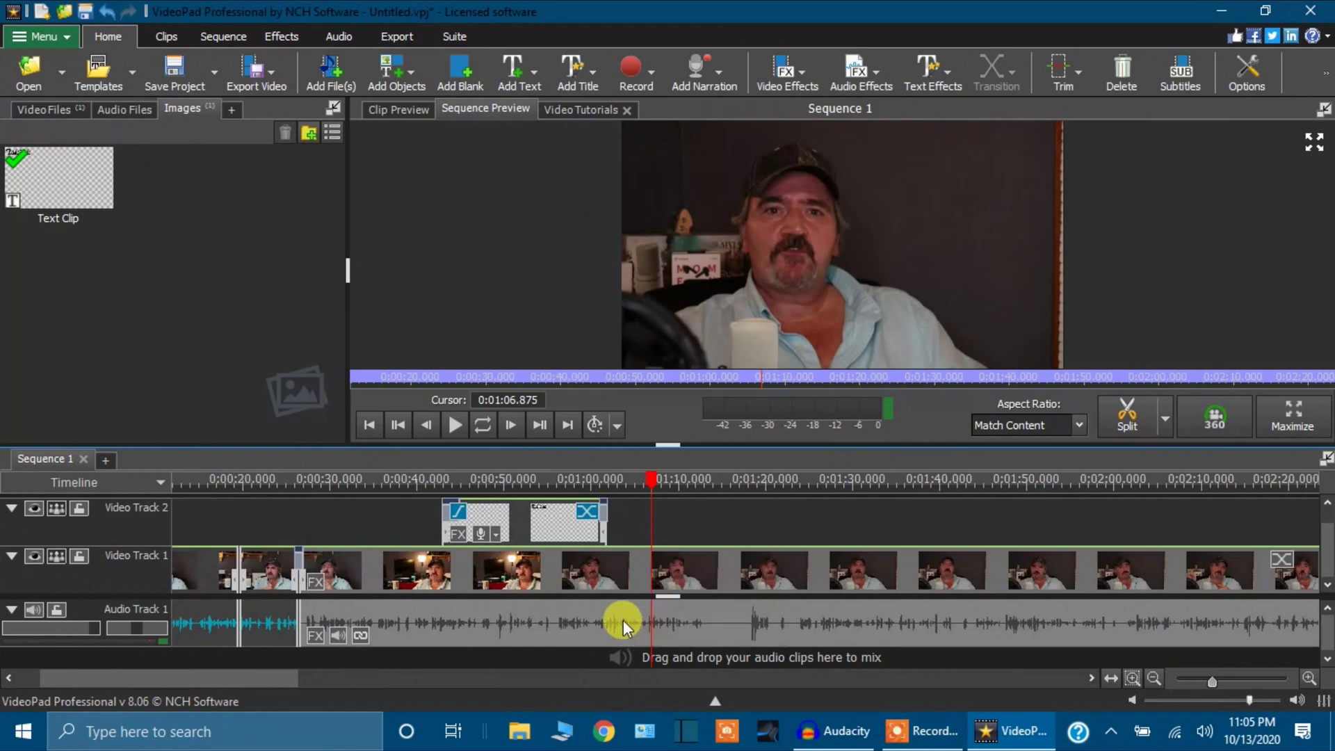
click(558, 563)
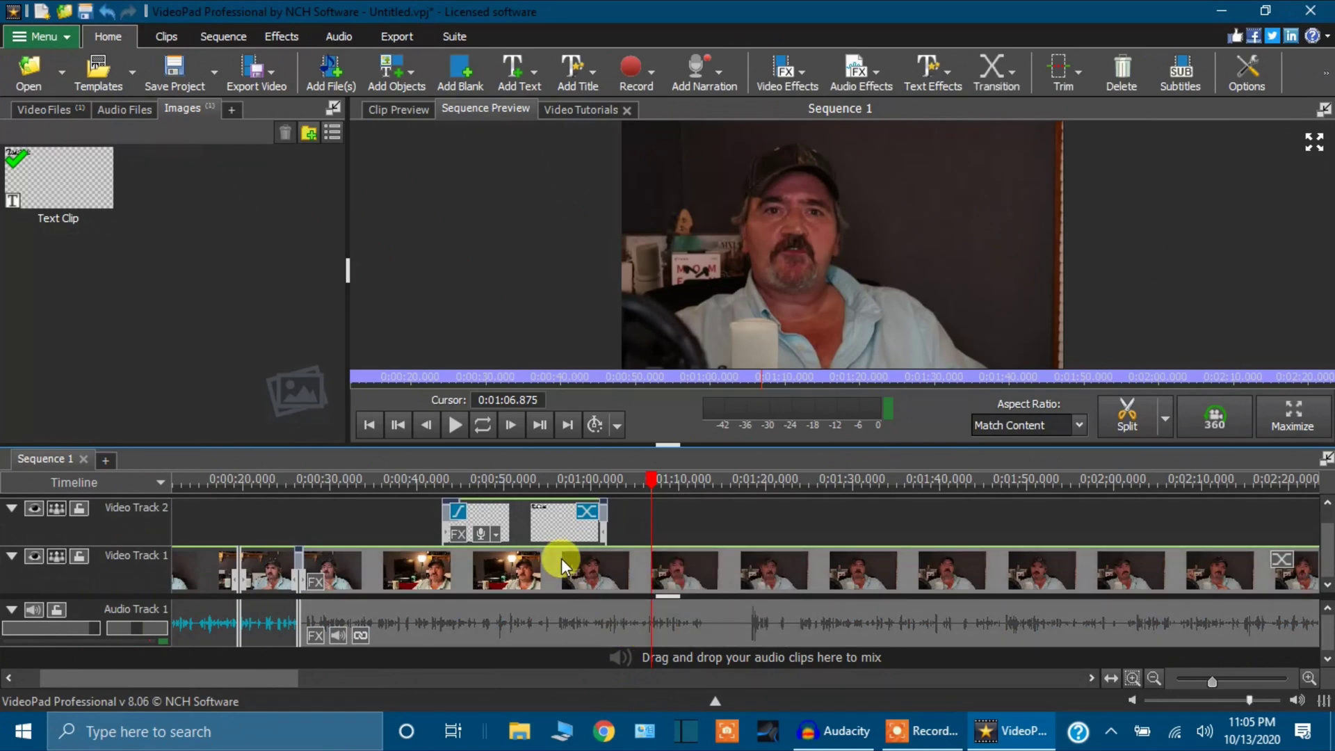
click(869, 83)
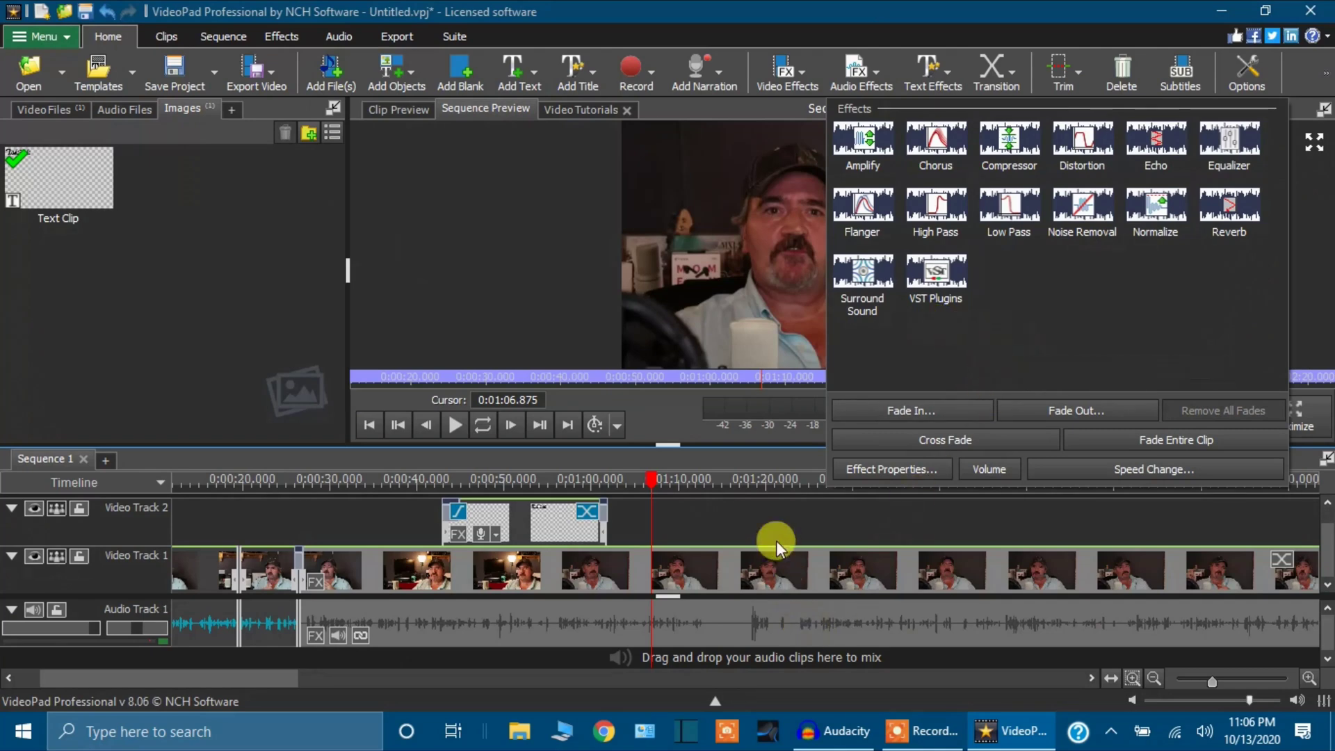
click(850, 148)
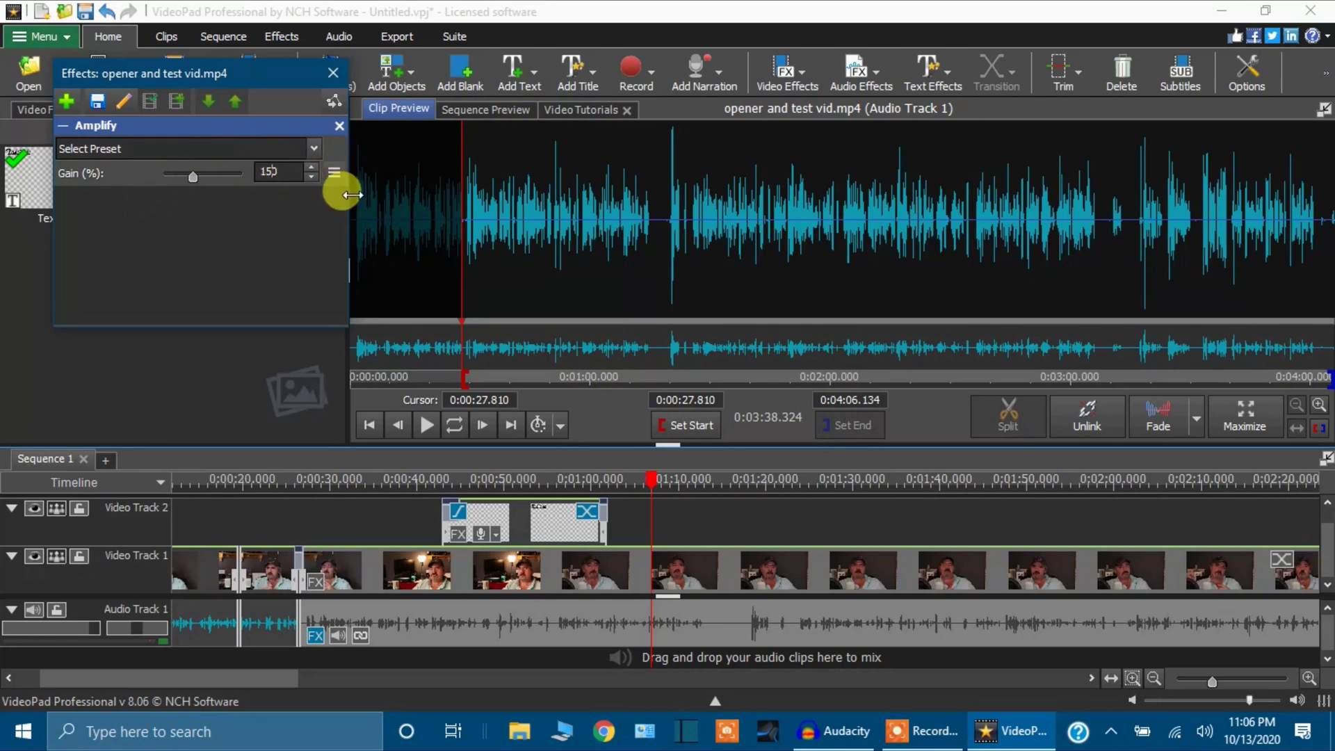
click(328, 72)
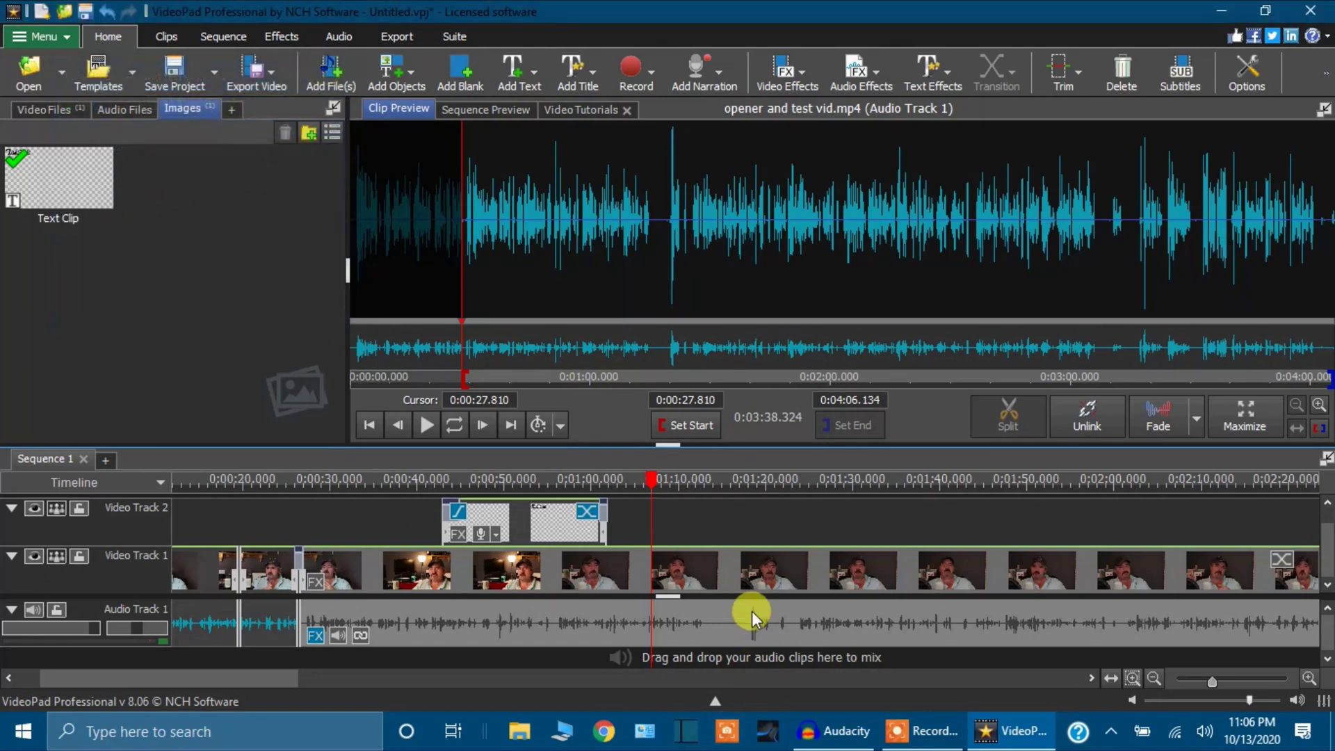
click(315, 513)
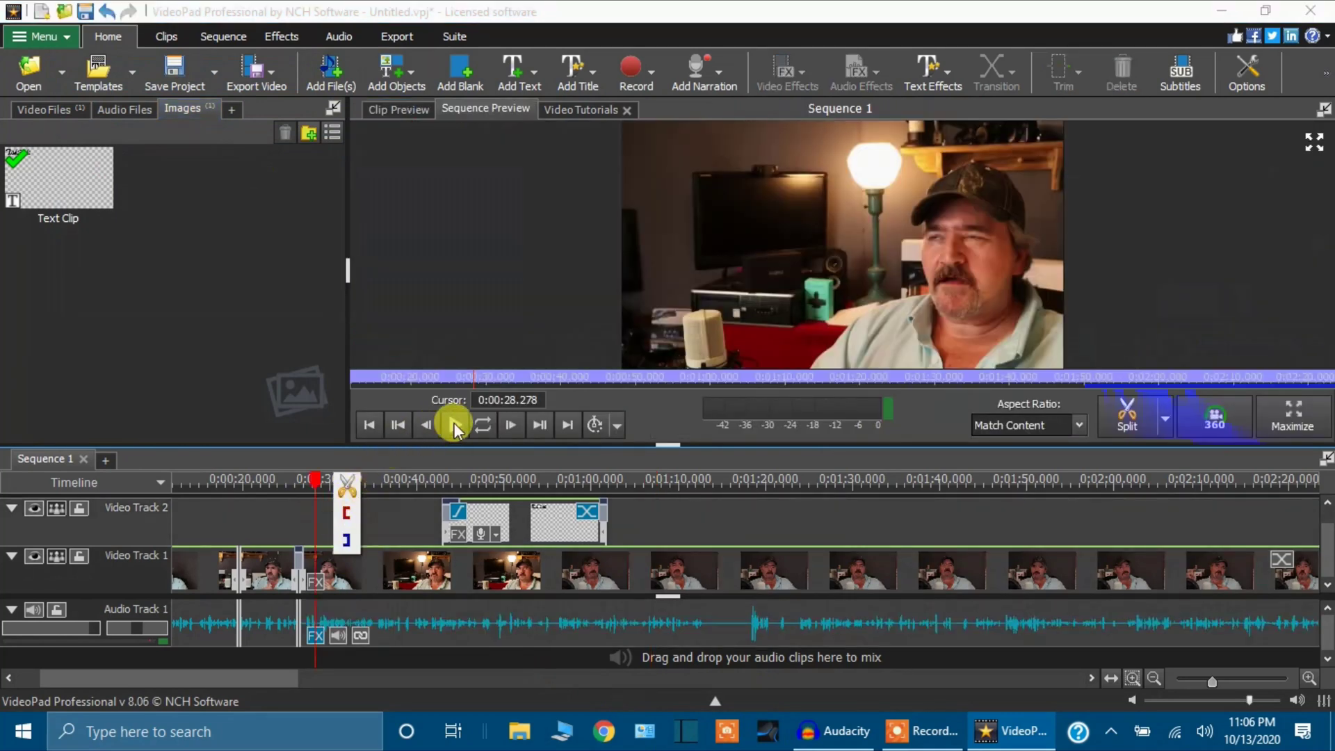
Undo the gain edits and the added Amplify effect on the last clip's audio.
click(72, 39)
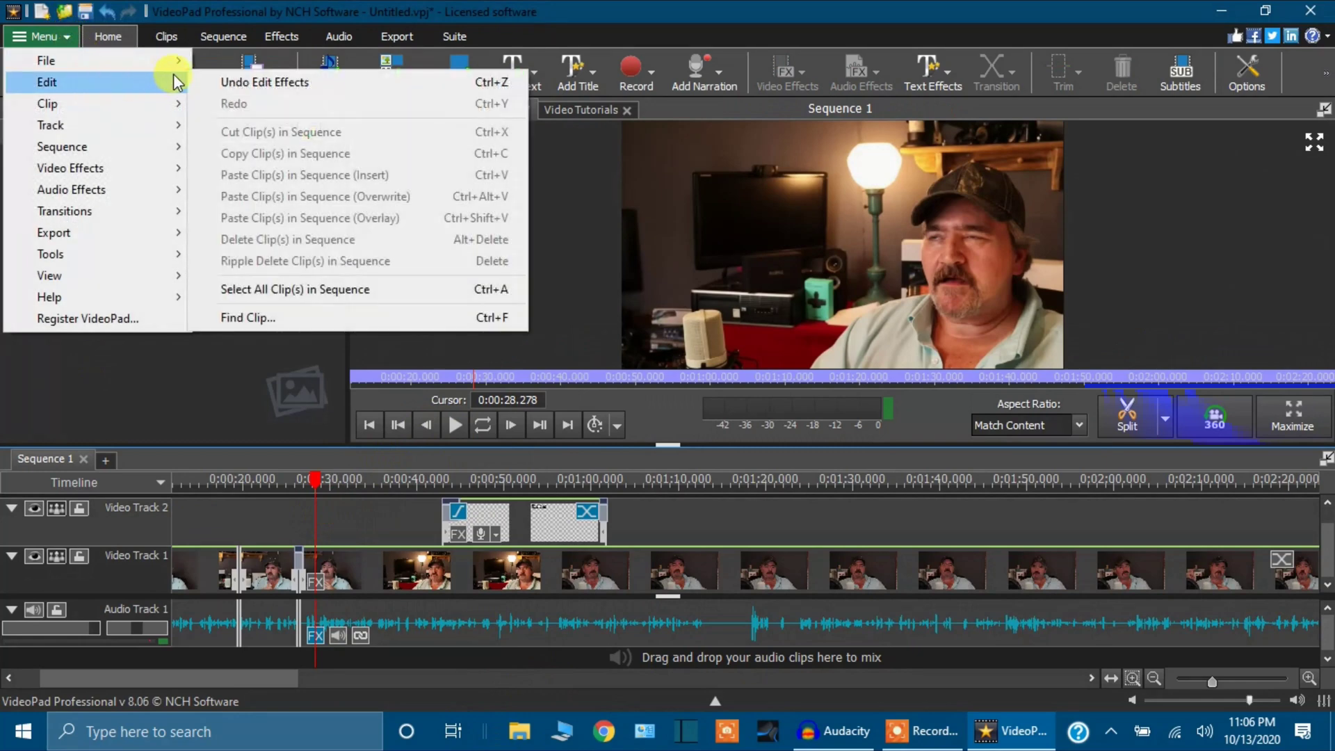
click(207, 75)
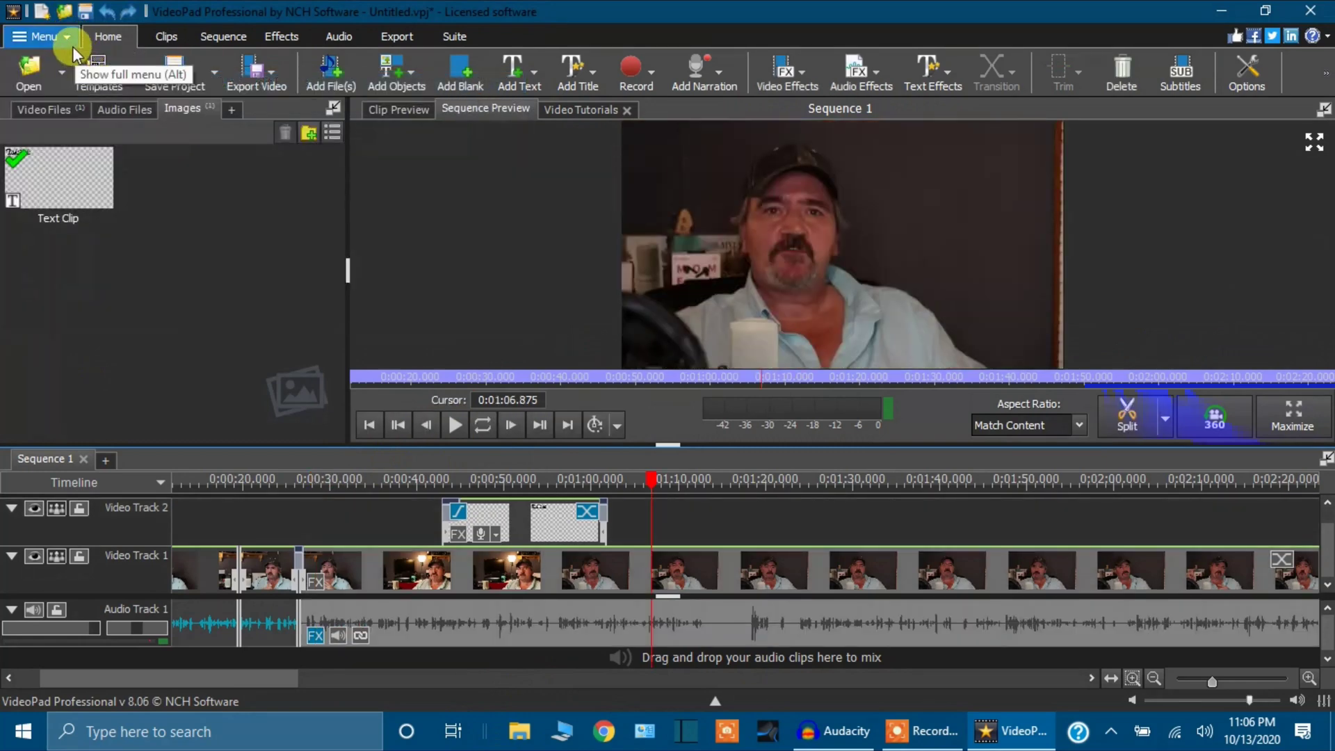
click(73, 43)
mouse_move(105, 81)
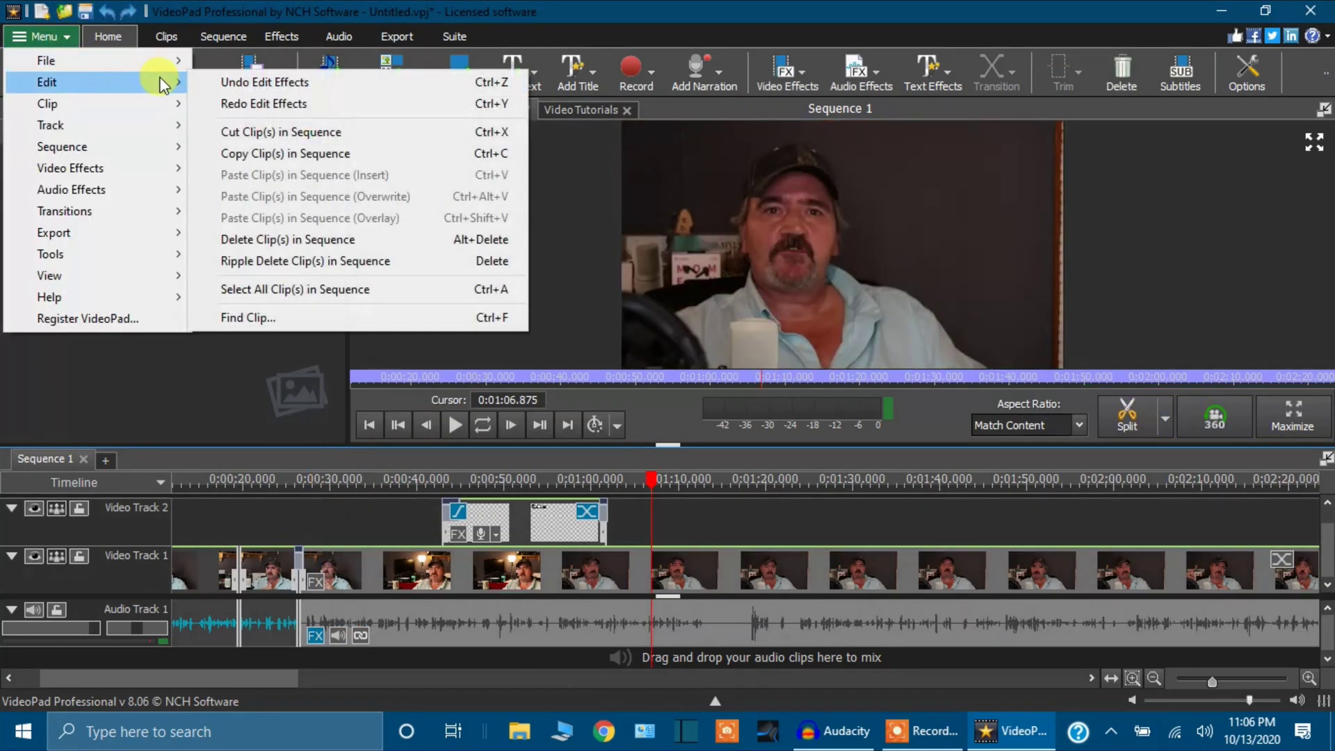
click(235, 84)
click(70, 33)
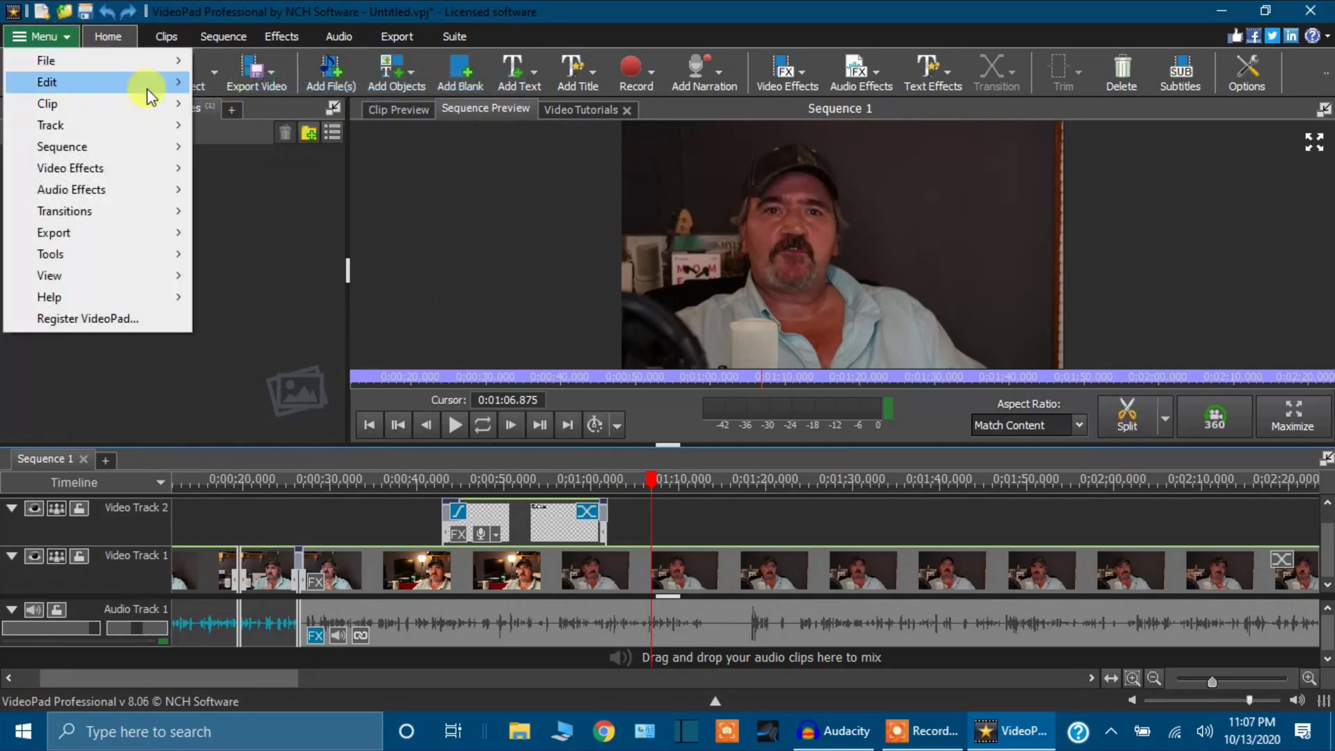
mouse_move(147, 89)
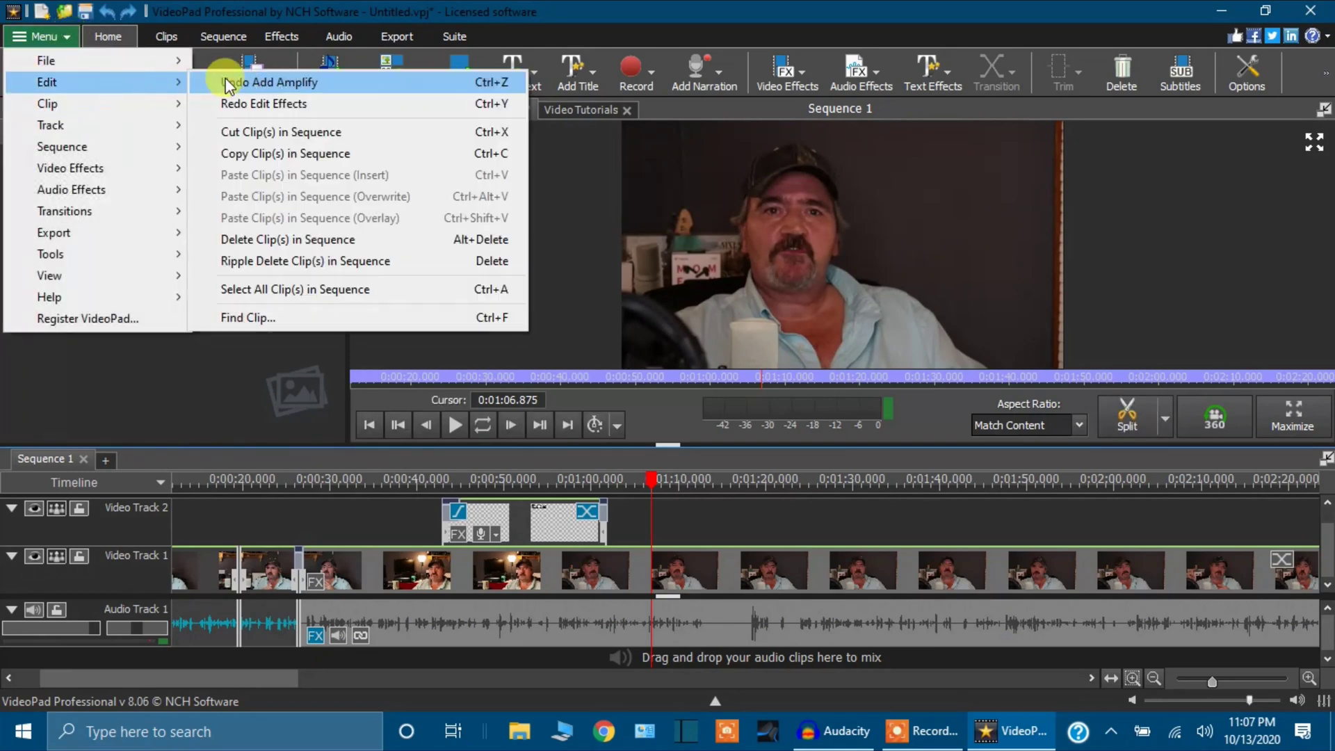
click(276, 81)
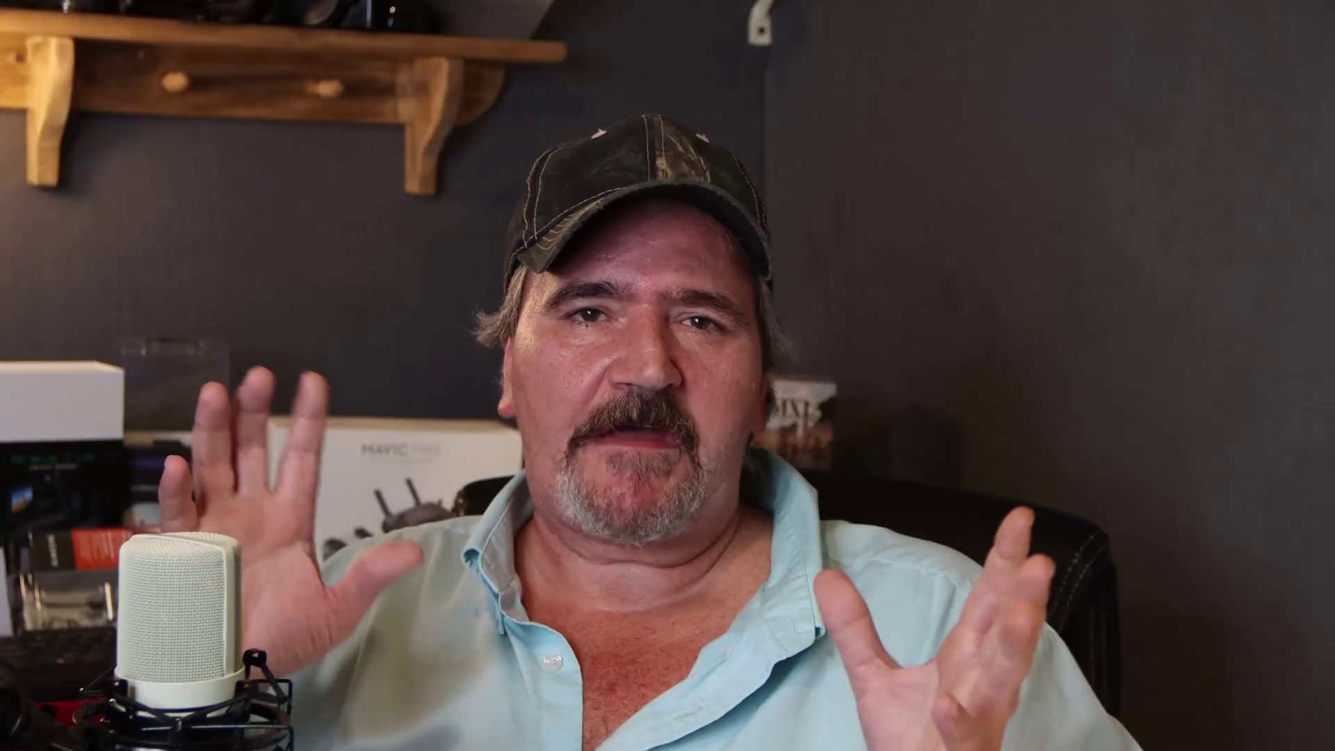